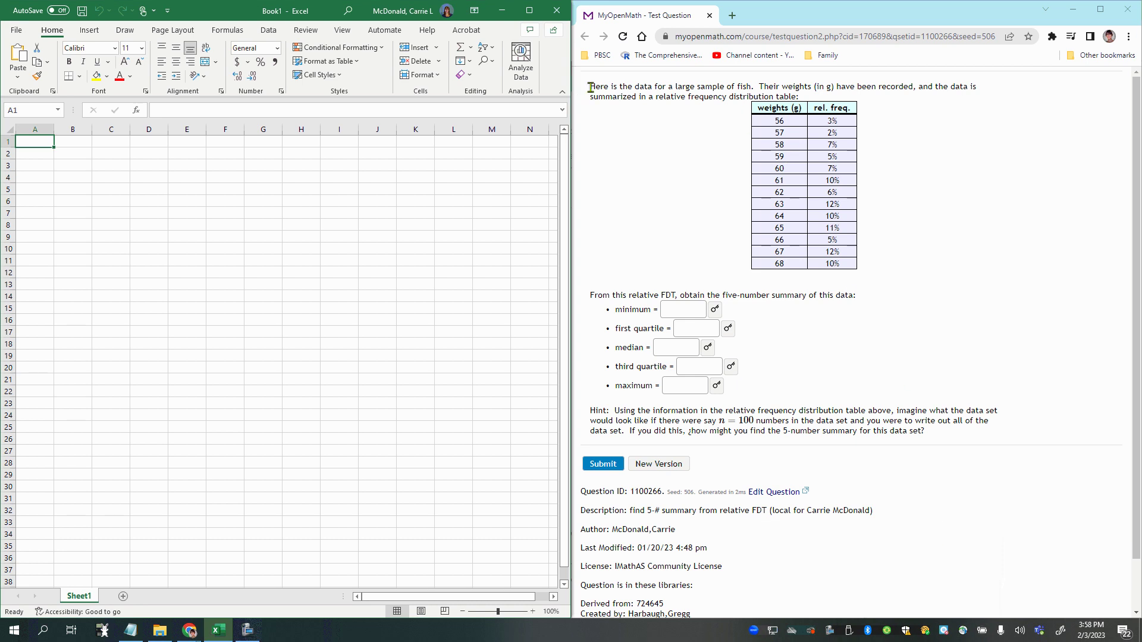
- Read through the fish-weight question and its first table row (56 g, 3%), then bring Excel forward
{"action": "left_click_drag", "start_coordinate": [590, 87], "coordinate": [806, 105]}
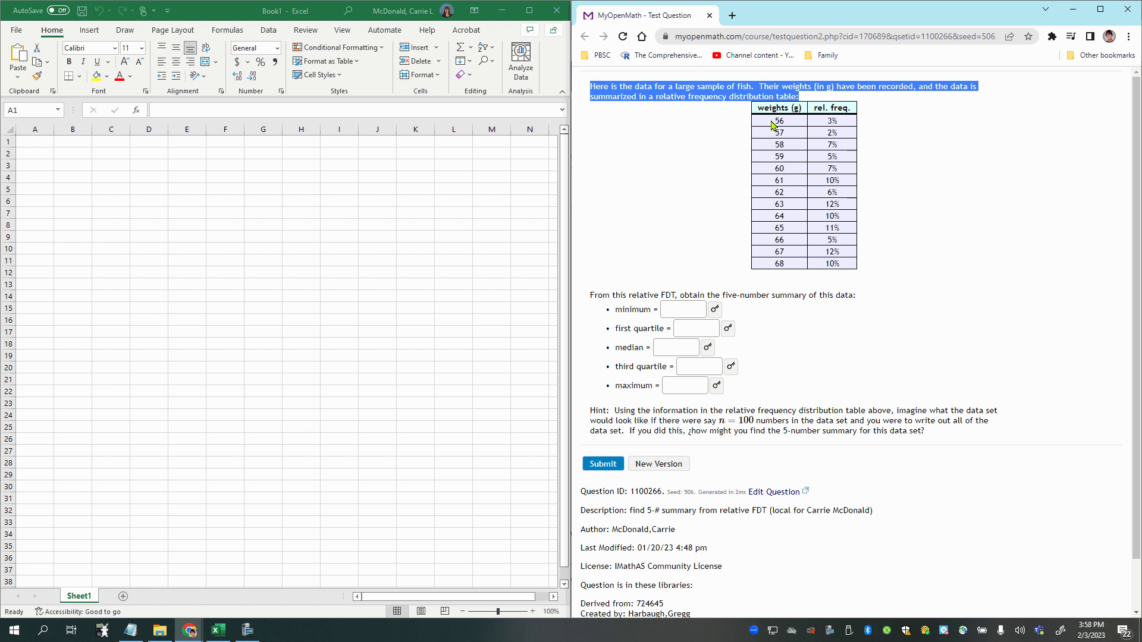
{"action": "left_click_drag", "start_coordinate": [773, 125], "coordinate": [841, 124]}
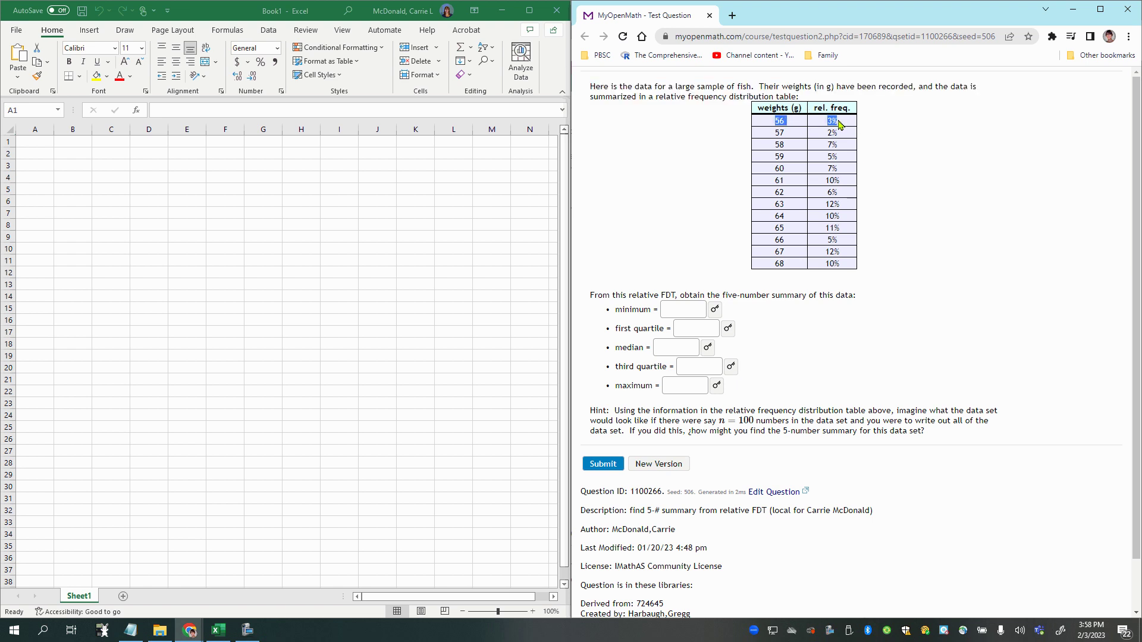
{"action": "left_click", "coordinate": [759, 123]}
{"action": "left_click_drag", "start_coordinate": [789, 124], "coordinate": [843, 125]}
{"action": "left_click", "coordinate": [724, 424]}
{"action": "left_click_drag", "start_coordinate": [838, 120], "coordinate": [827, 122]}
{"action": "left_click", "coordinate": [191, 264]}
{"action": "scroll", "coordinate": [301, 397], "scroll_direction": "up", "scroll_amount": 6}
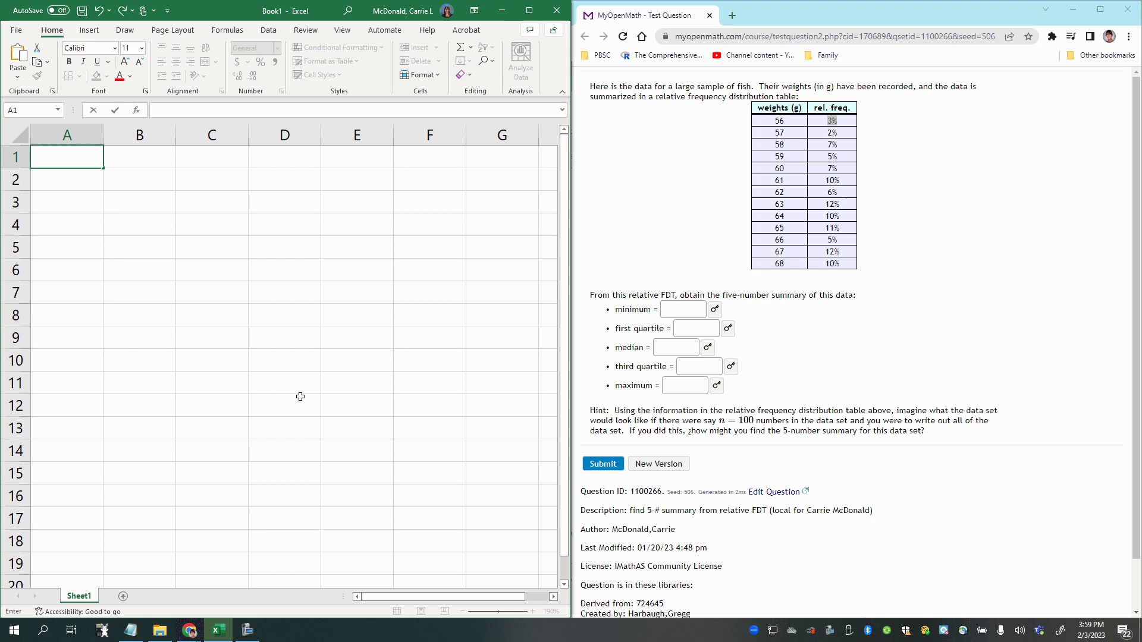
{"action": "left_click", "coordinate": [63, 158]}
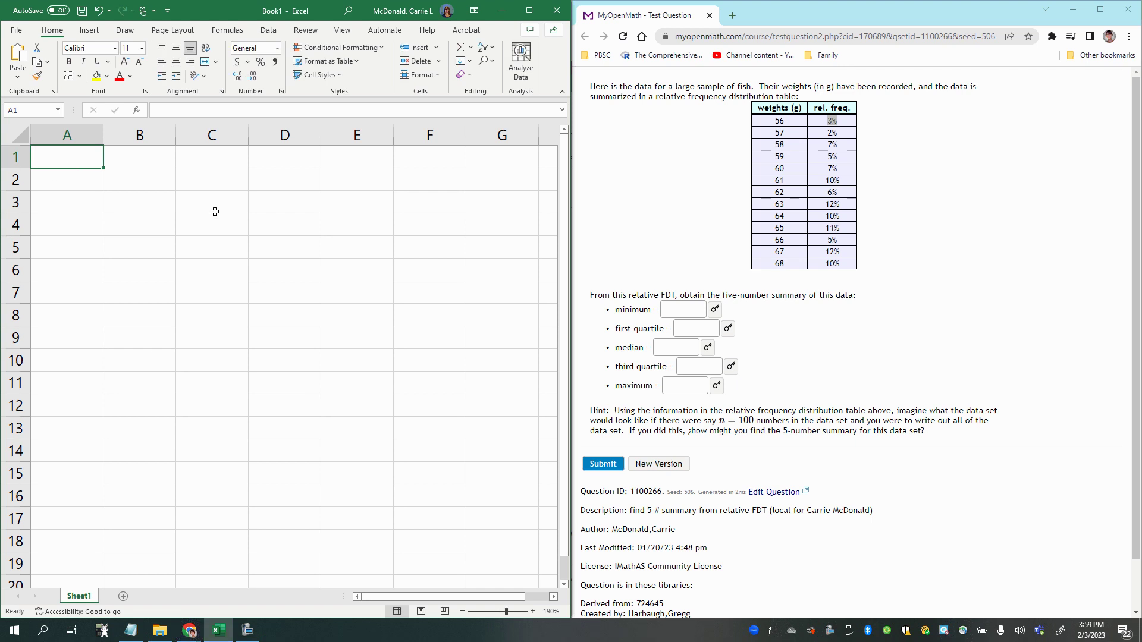
{"action": "type", "text": "=100"}
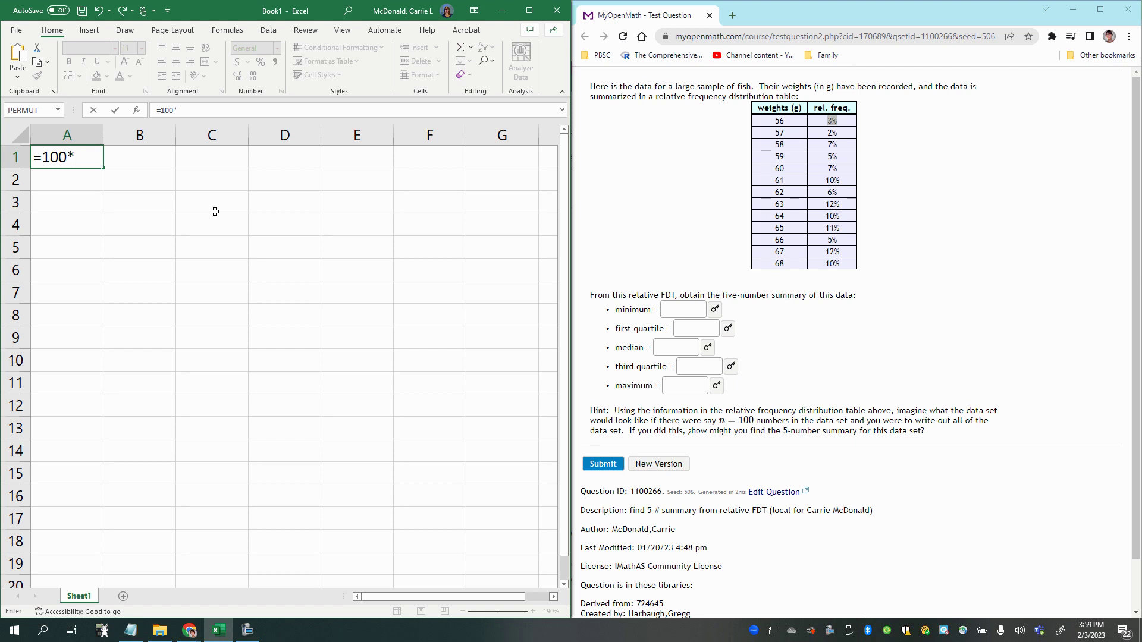
{"action": "type", "text": "*.03"}
{"action": "key", "text": "Return"}
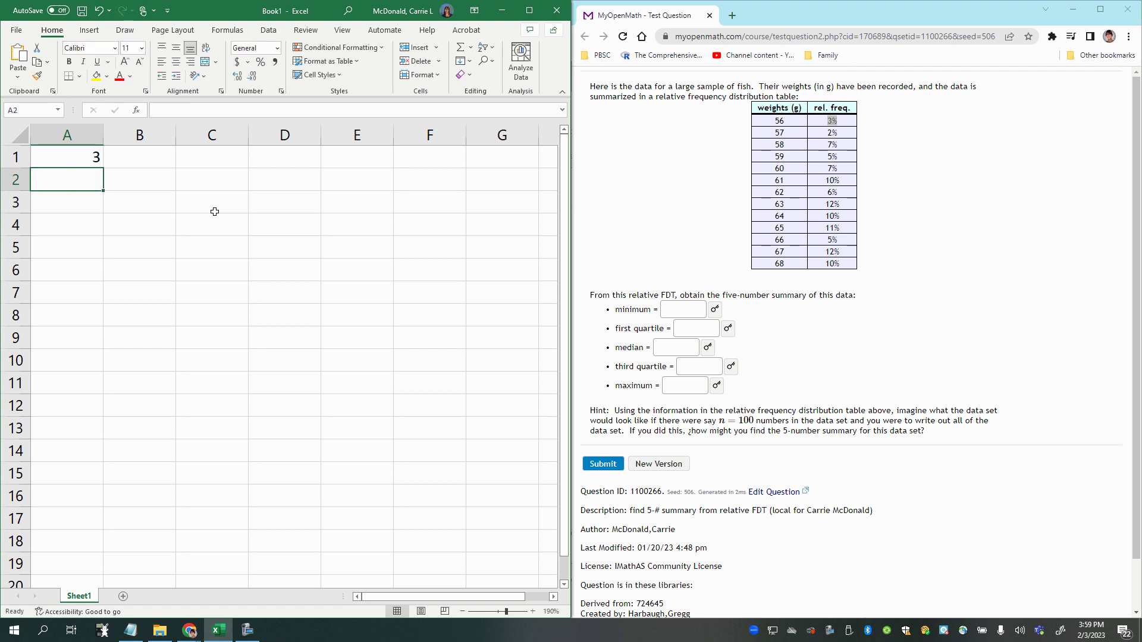
{"action": "type", "text": "="}
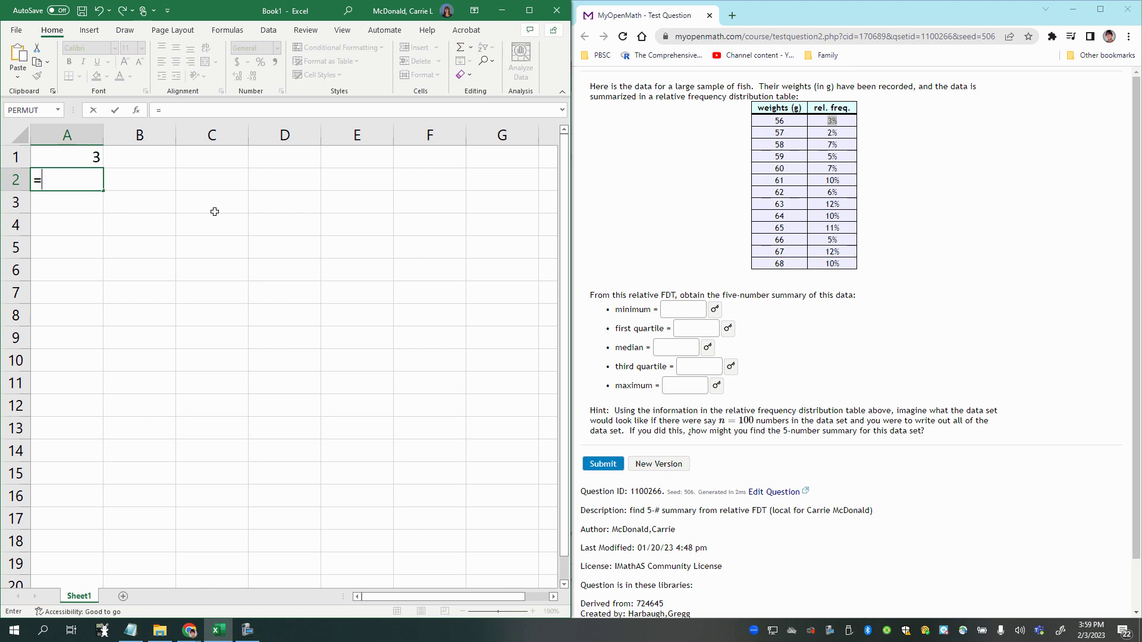
{"action": "type", "text": "50"}
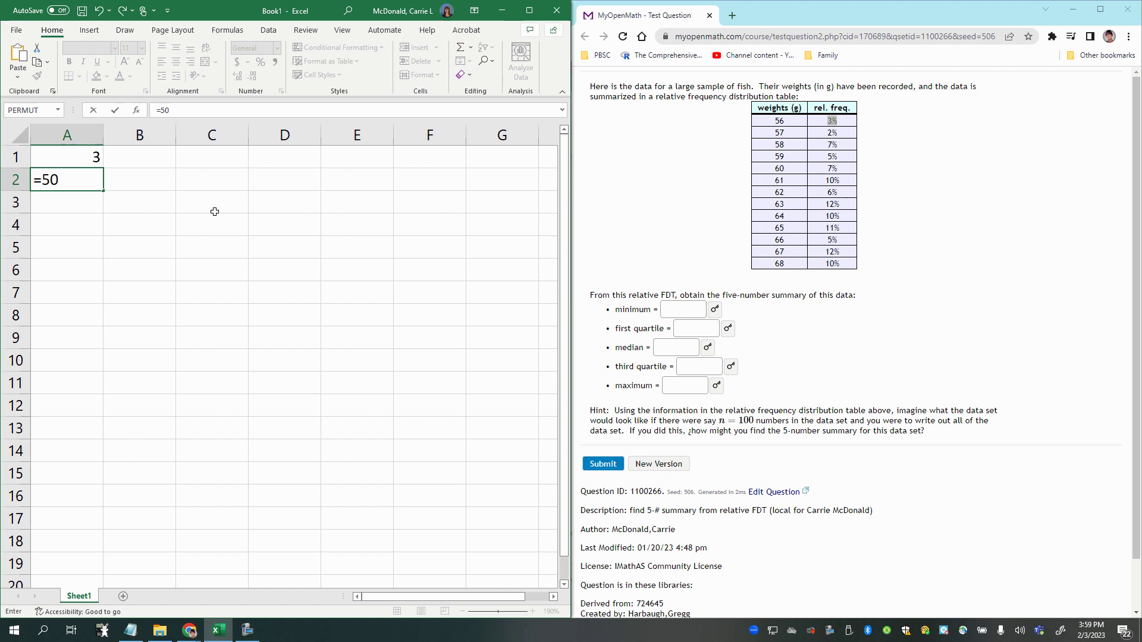
{"action": "key", "text": "BackSpace"}
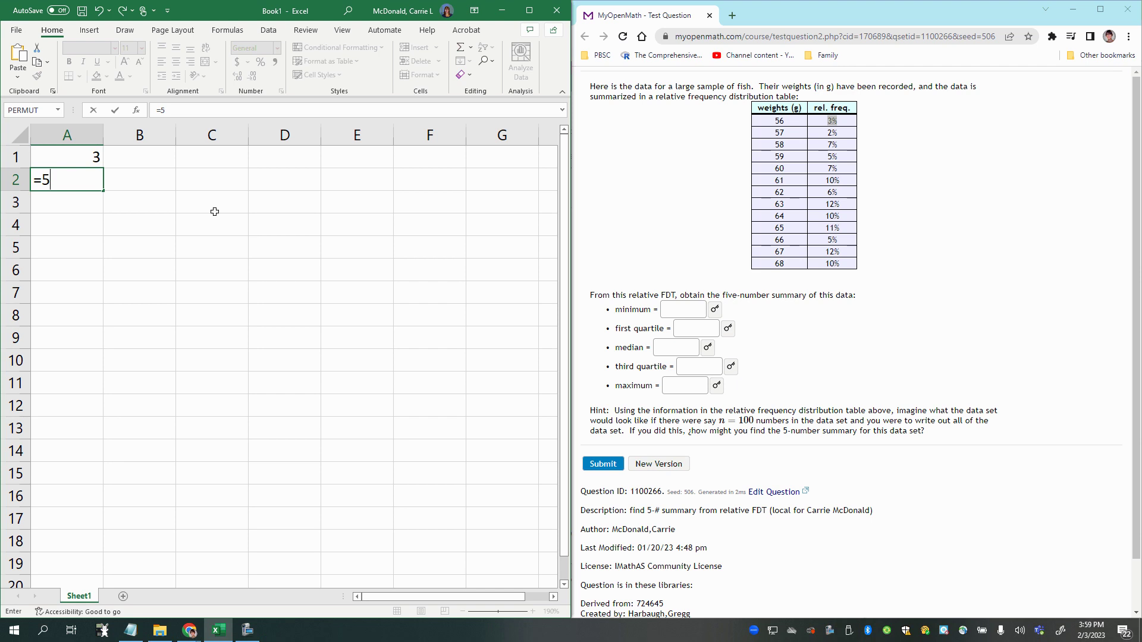
{"action": "key", "text": "BackSpace"}
{"action": "type", "text": "60*.03"}
{"action": "key", "text": "Return"}
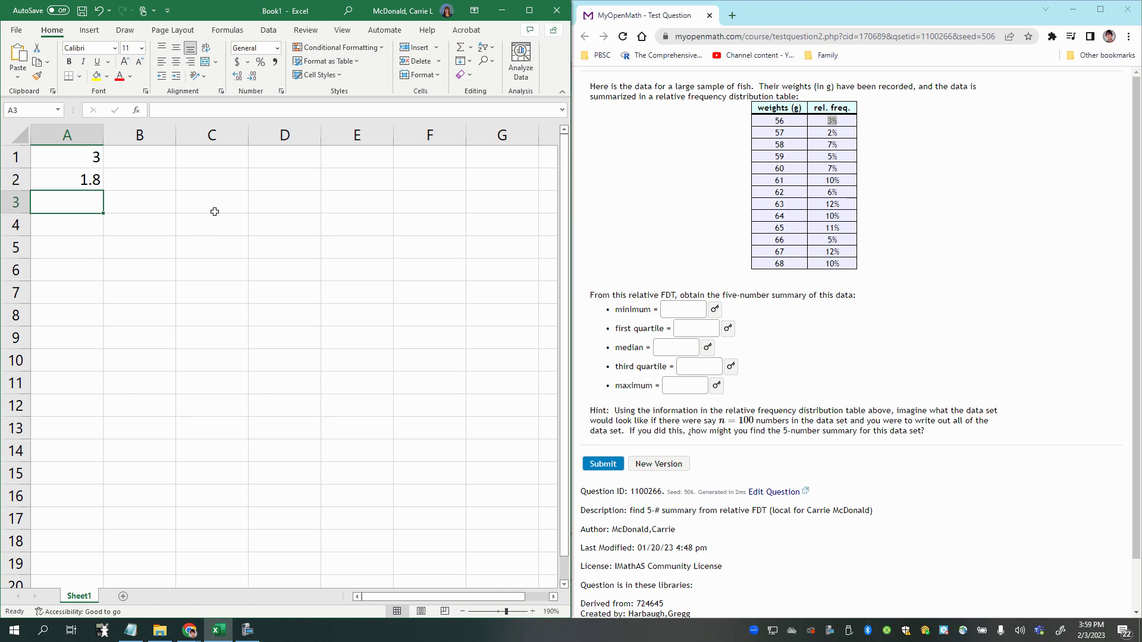
{"action": "left_click", "coordinate": [90, 180]}
{"action": "key", "text": "Delete"}
{"action": "left_click", "coordinate": [69, 152]}
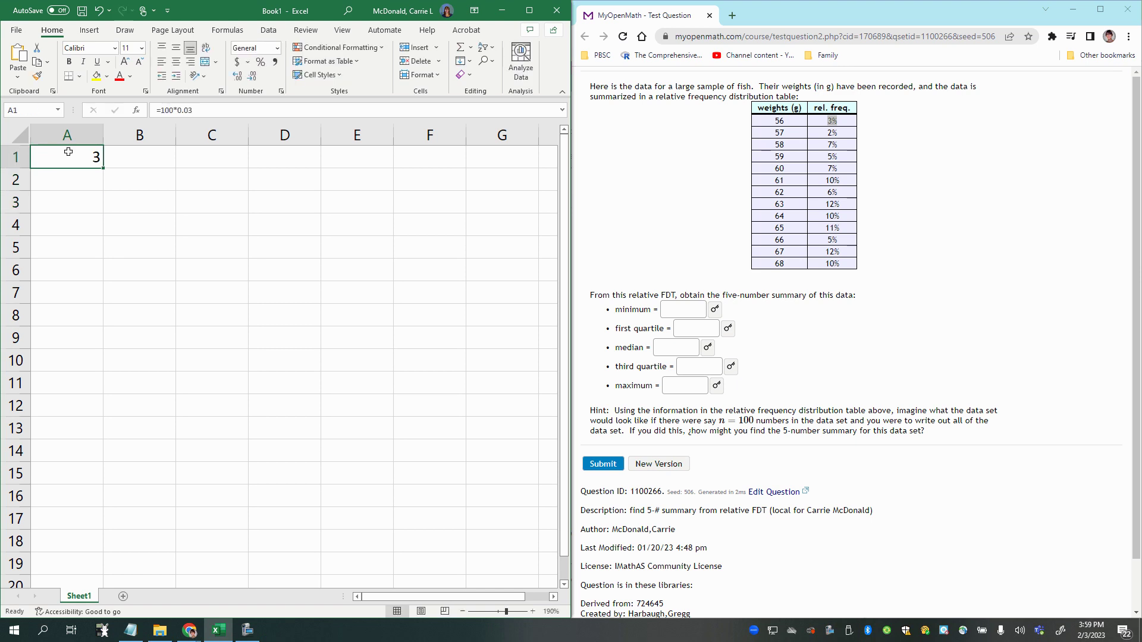
{"action": "key", "text": "BackSpace"}
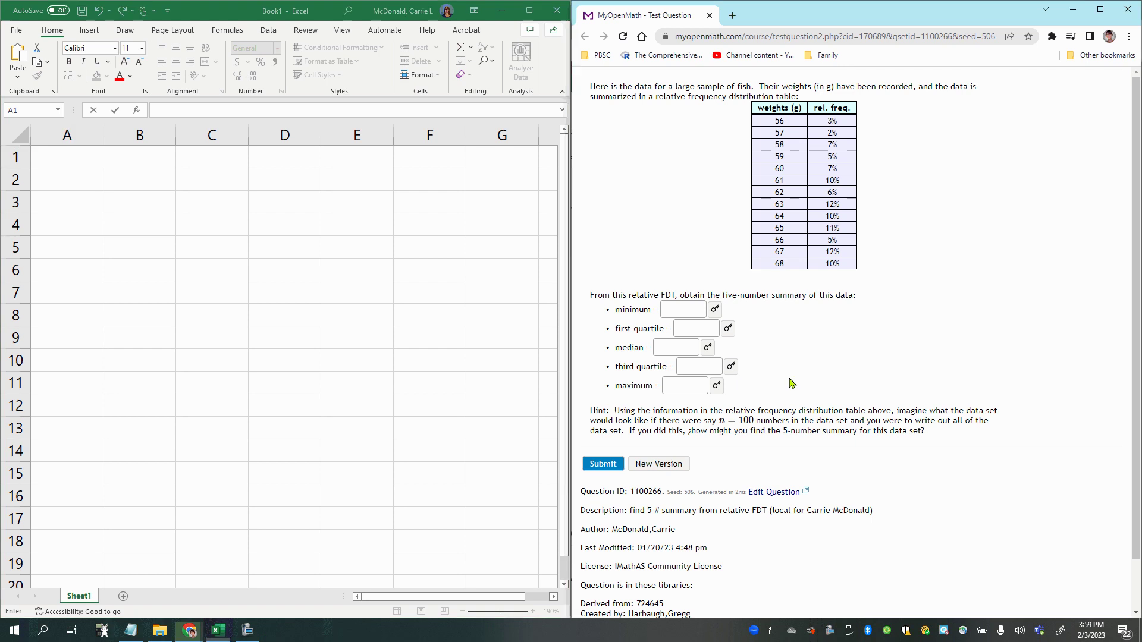
- Review the hint about 100 numbers, the first two table rows and the five-number summary request
{"action": "left_click_drag", "start_coordinate": [754, 422], "coordinate": [778, 425]}
{"action": "left_click", "coordinate": [710, 419]}
{"action": "left_click_drag", "start_coordinate": [844, 122], "coordinate": [767, 124]}
{"action": "left_click_drag", "start_coordinate": [844, 133], "coordinate": [768, 137]}
{"action": "left_click", "coordinate": [648, 324]}
{"action": "left_click_drag", "start_coordinate": [659, 296], "coordinate": [680, 297]}
{"action": "left_click_drag", "start_coordinate": [722, 296], "coordinate": [863, 304]}
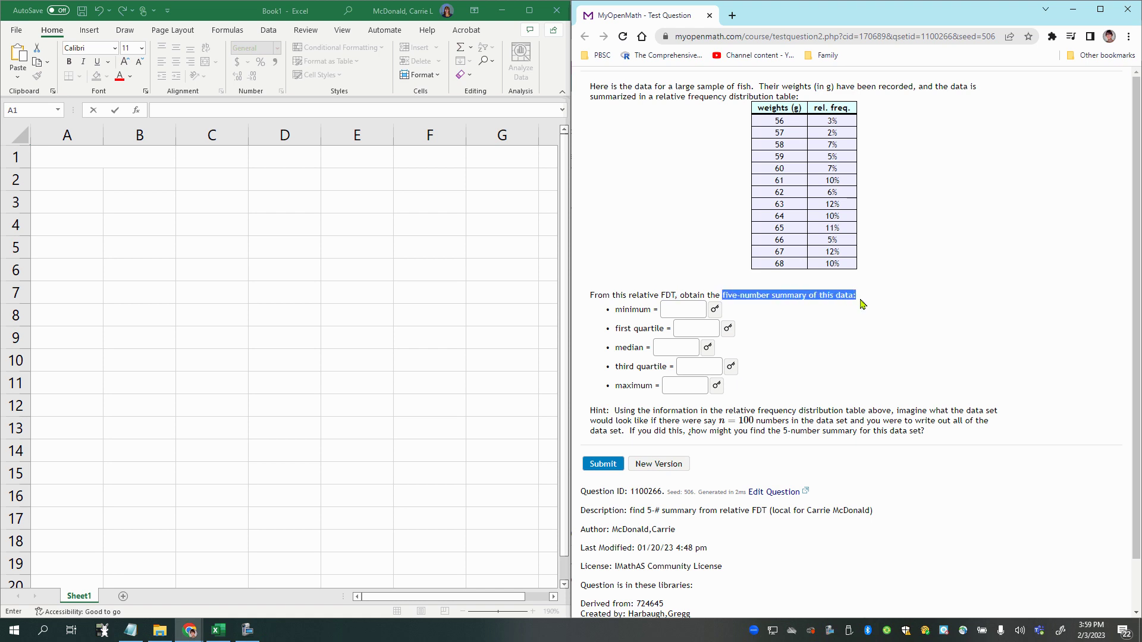
{"action": "left_click", "coordinate": [613, 314]}
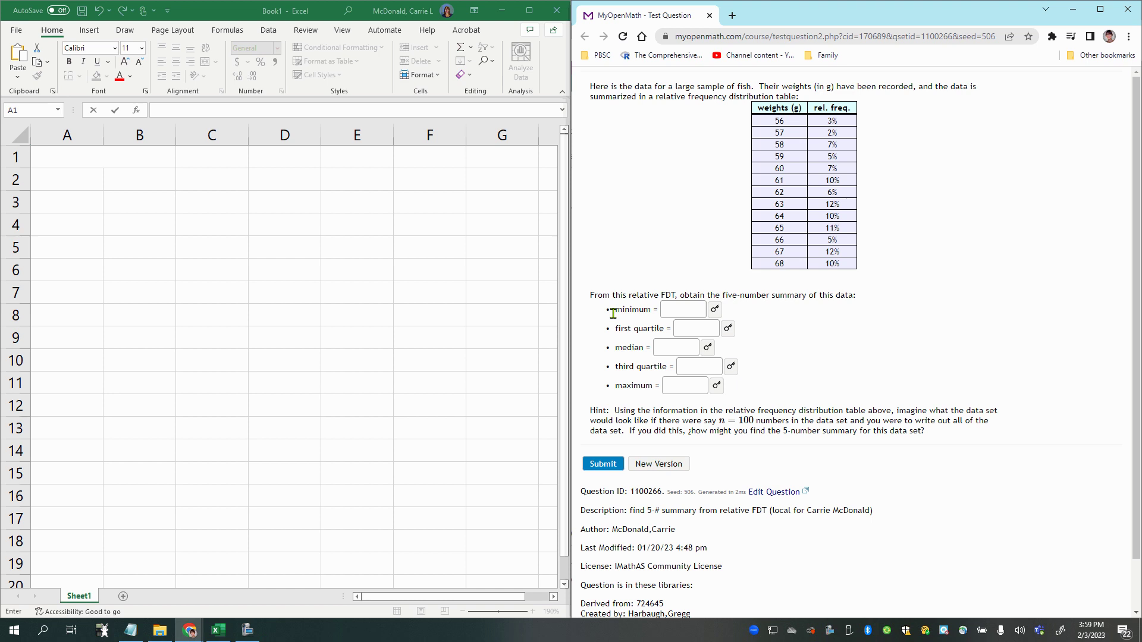
- Go over the minimum, quartile, median and maximum answer labels, then select the whole weight table
{"action": "left_click_drag", "start_coordinate": [612, 314], "coordinate": [658, 315]}
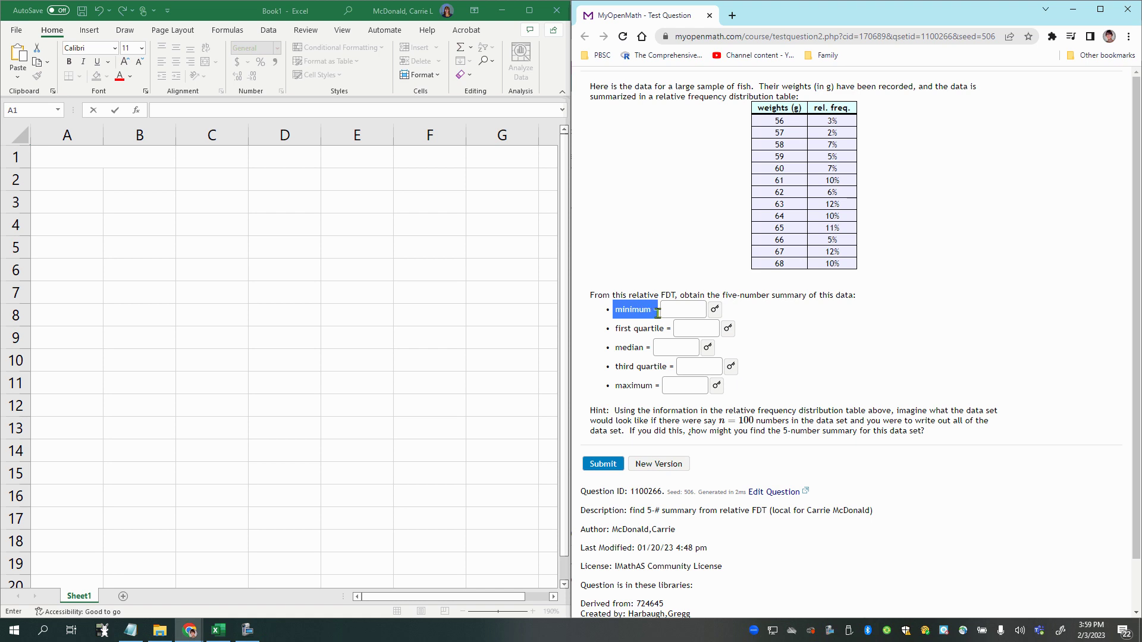
{"action": "left_click_drag", "start_coordinate": [611, 387], "coordinate": [664, 389]}
{"action": "left_click_drag", "start_coordinate": [612, 349], "coordinate": [650, 350]}
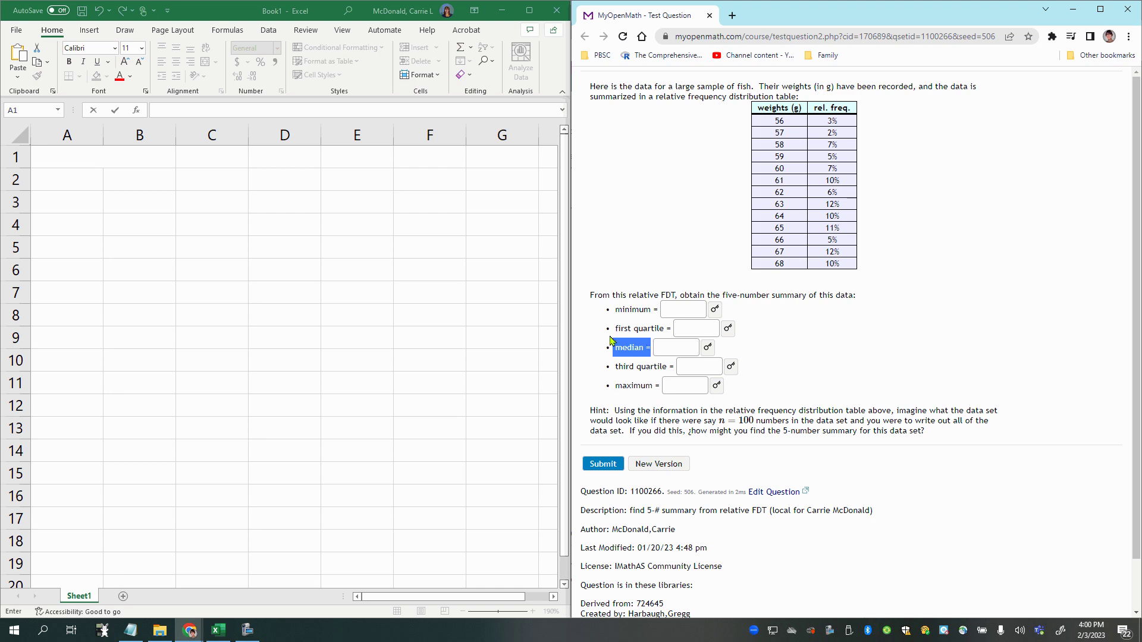
{"action": "left_click_drag", "start_coordinate": [613, 329], "coordinate": [671, 330]}
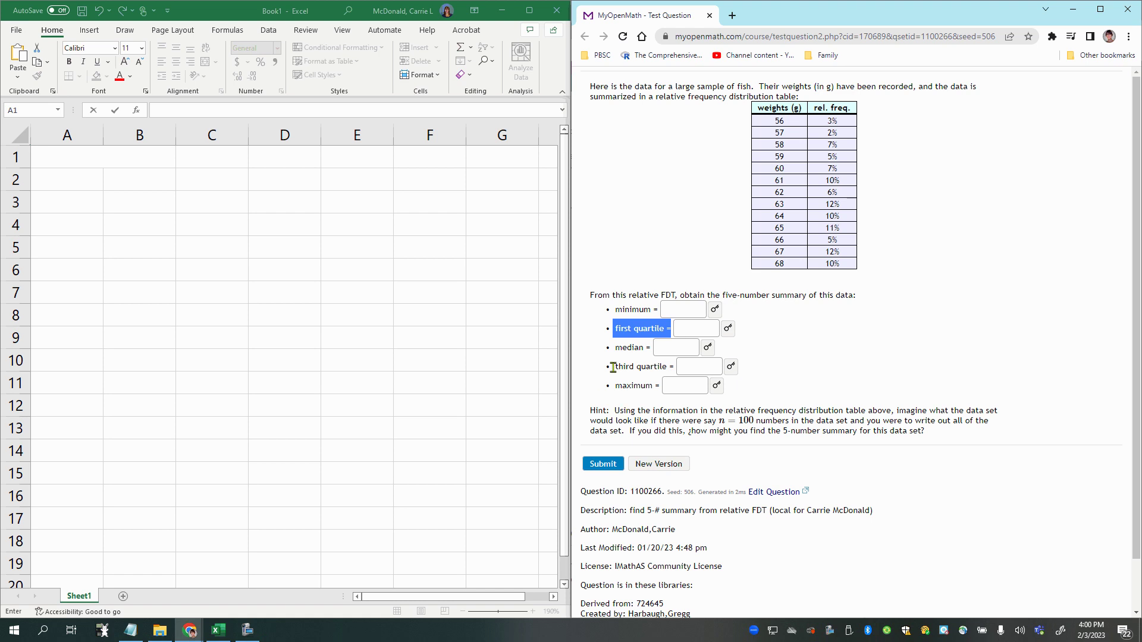
{"action": "left_click_drag", "start_coordinate": [613, 367], "coordinate": [674, 369]}
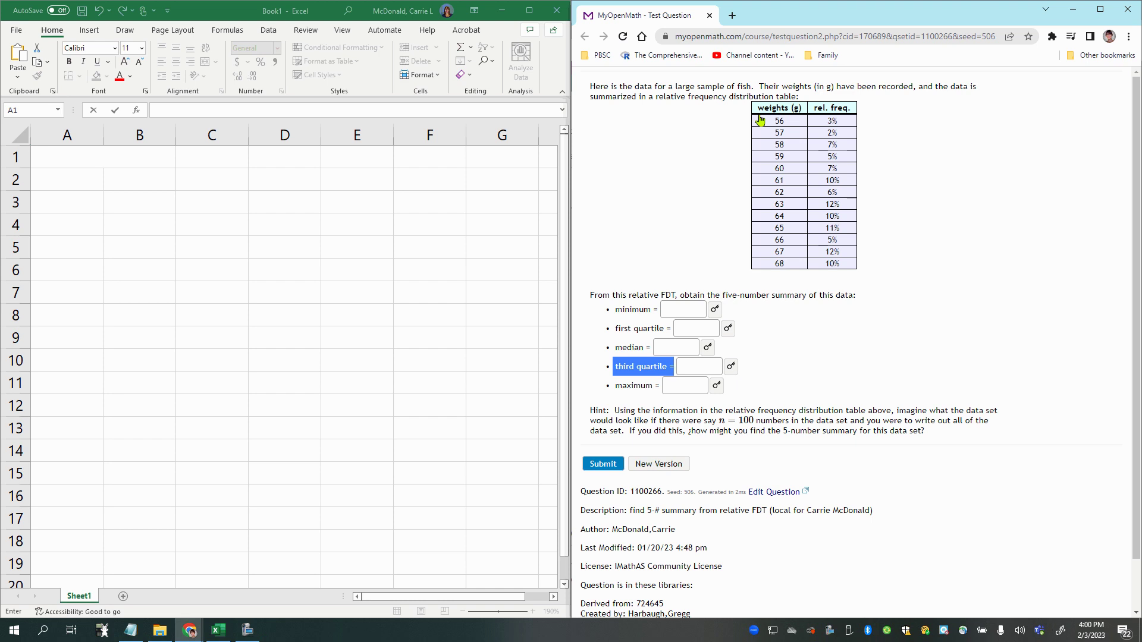
{"action": "left_click_drag", "start_coordinate": [876, 290], "coordinate": [745, 125]}
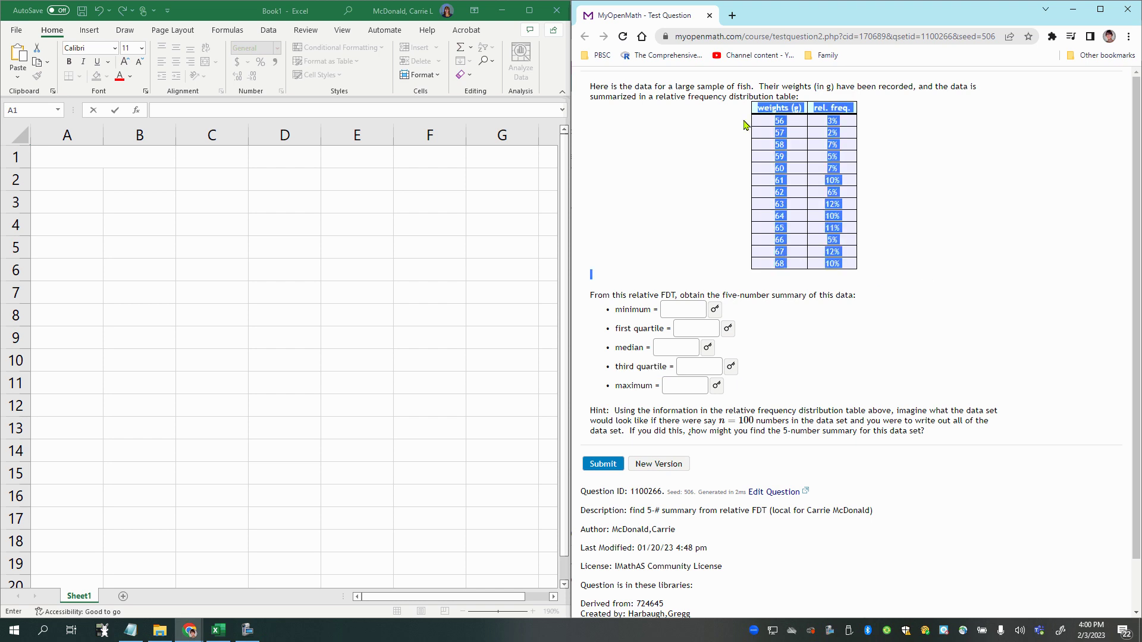
- Copy the table into Excel cell A1, then undo the paste that crammed it into one cell
{"action": "right_click", "coordinate": [795, 153]}
{"action": "left_click", "coordinate": [810, 159]}
{"action": "left_click", "coordinate": [64, 180]}
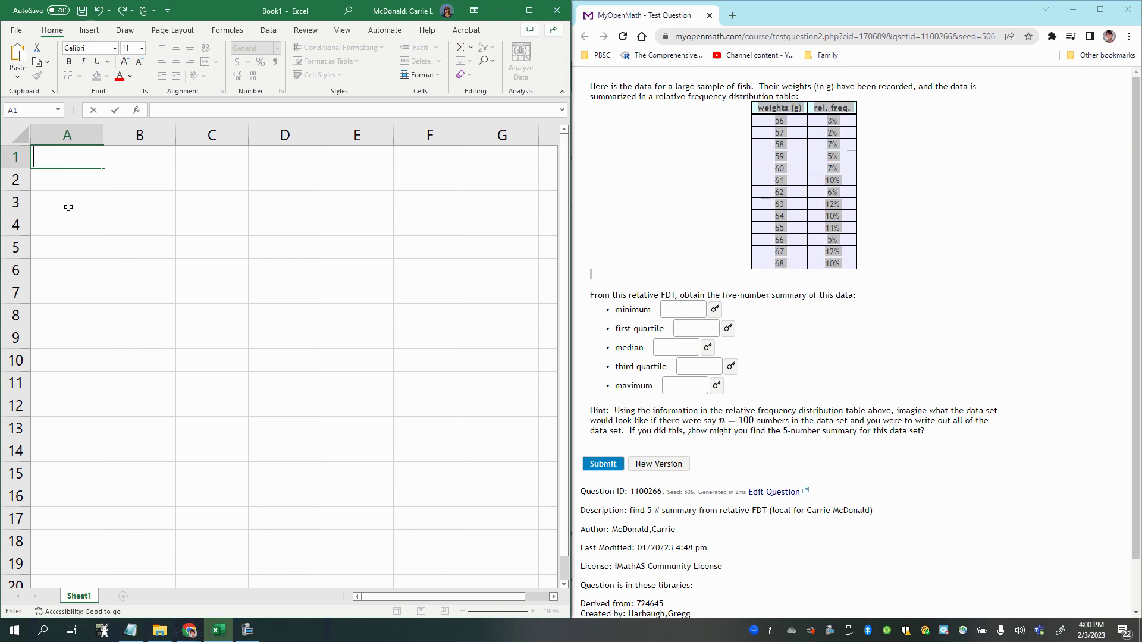
{"action": "key", "text": "ctrl+v"}
{"action": "left_click", "coordinate": [345, 386]}
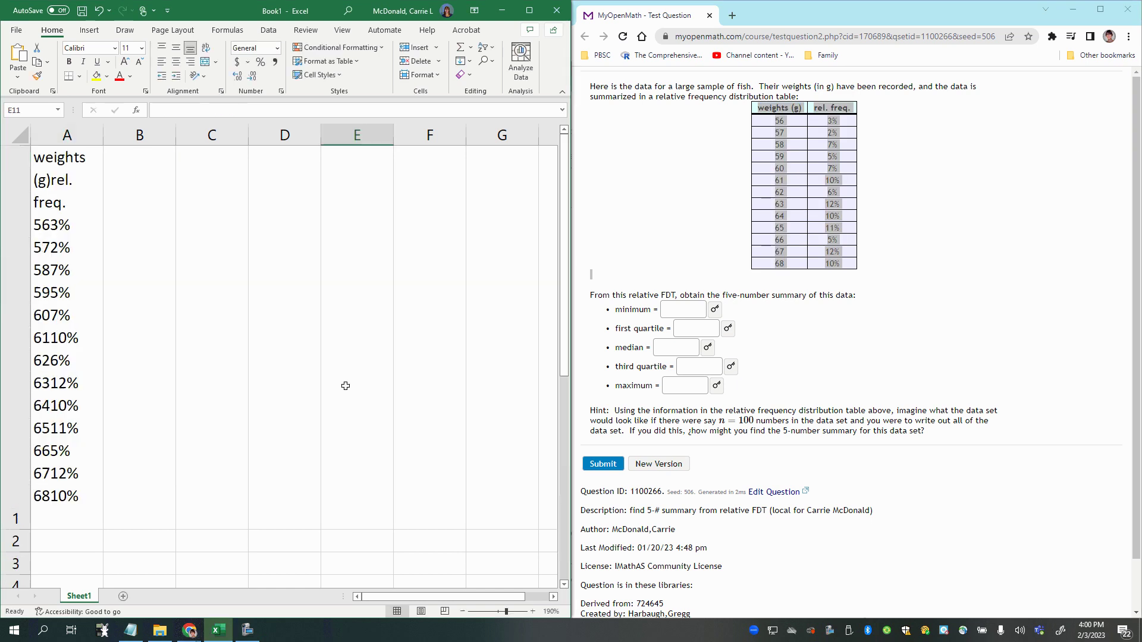
{"action": "left_click", "coordinate": [260, 426]}
{"action": "key", "text": "ctrl+z"}
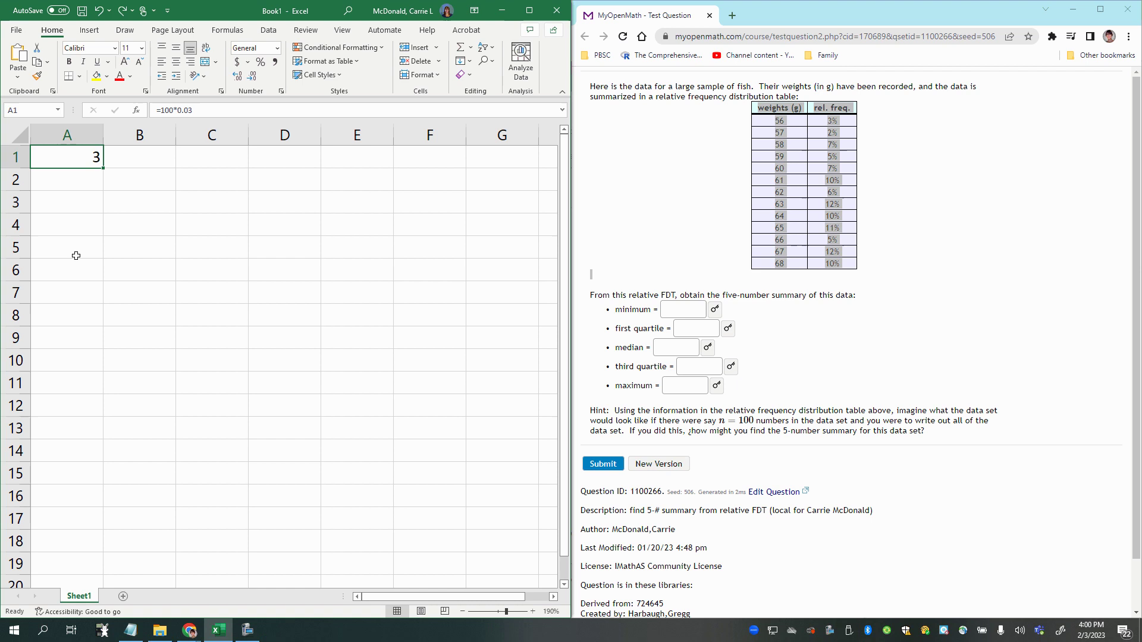
- Clear the leftover formula from A1, retry the paste, and undo it again
{"action": "left_click", "coordinate": [56, 178]}
{"action": "double_click", "coordinate": [69, 158]}
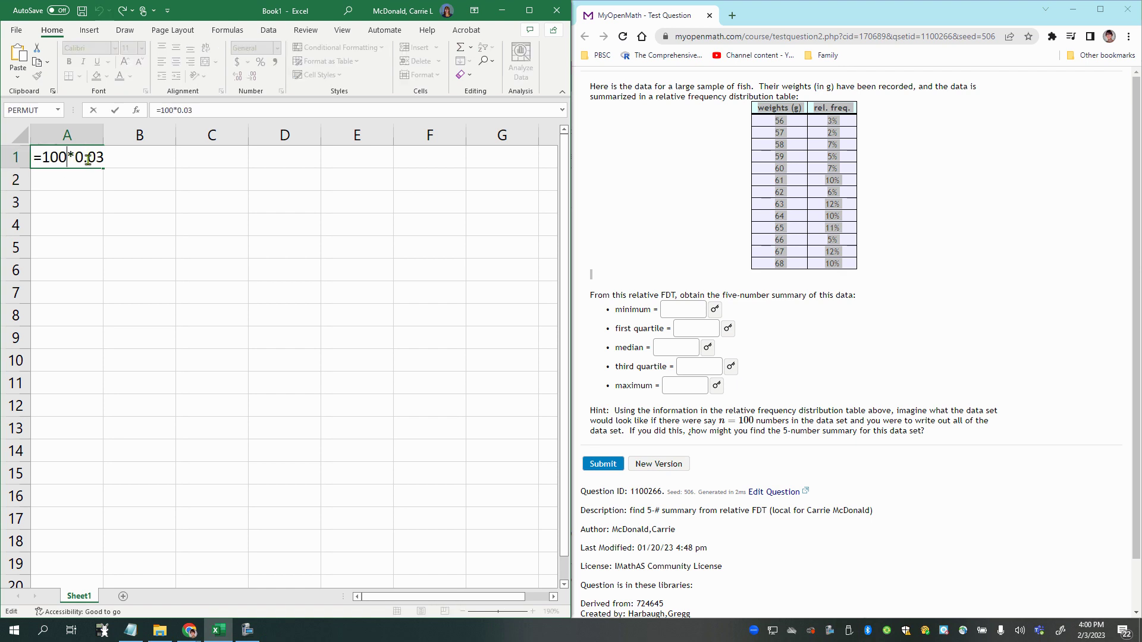
{"action": "key", "text": "BackSpace"}
{"action": "key", "text": "BackSpace"}
{"action": "key", "text": "BackSpace"}
{"action": "key", "text": "BackSpace"}
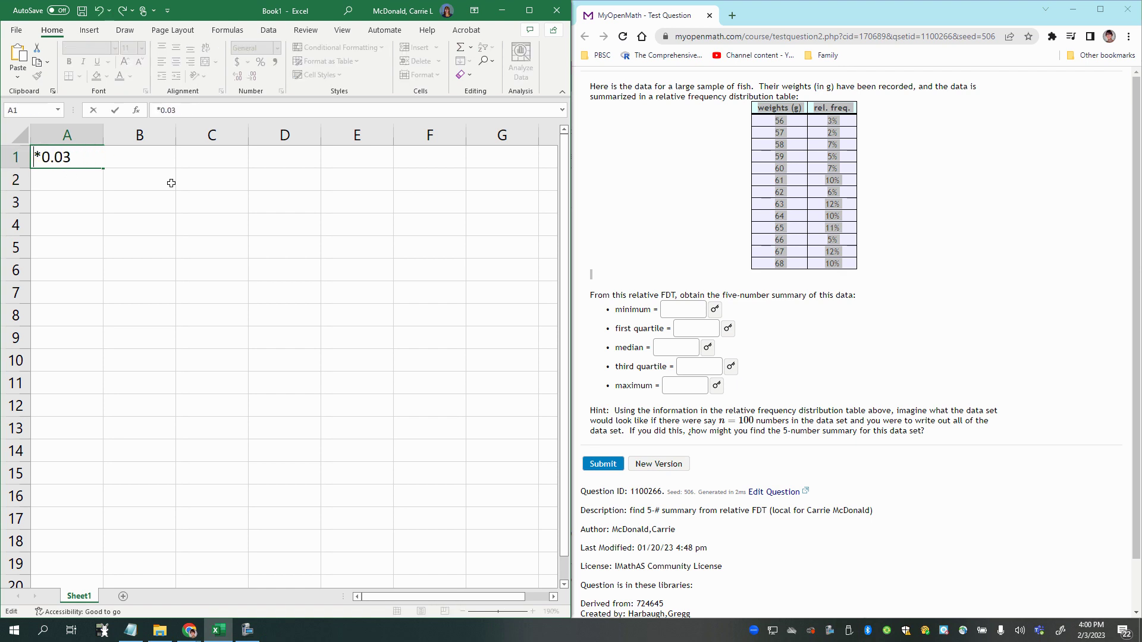
{"action": "key", "text": "Delete"}
{"action": "key", "text": "Delete"}
{"action": "key", "text": "Delete"}
{"action": "key", "text": "Delete"}
{"action": "key", "text": "Delete"}
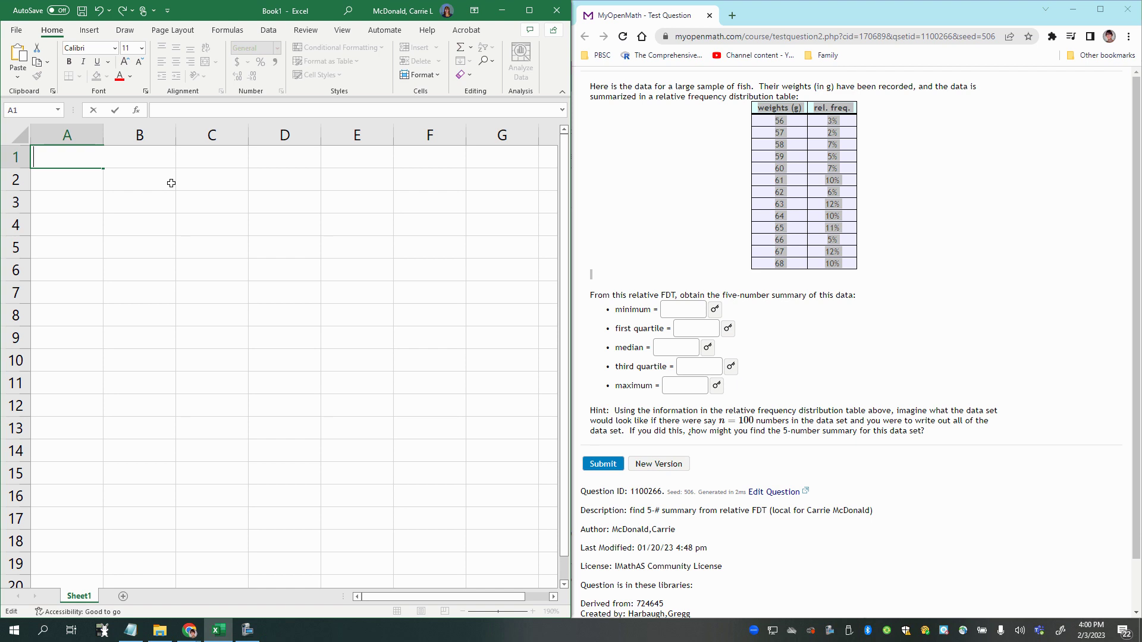
{"action": "key", "text": "ctrl+v"}
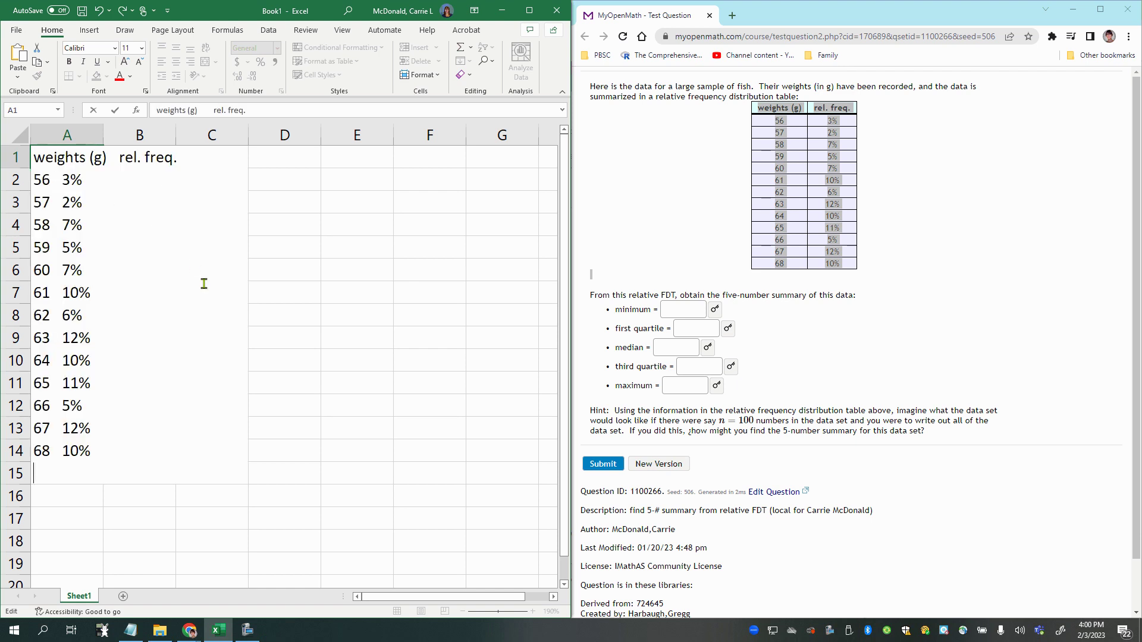
{"action": "key", "text": "Return"}
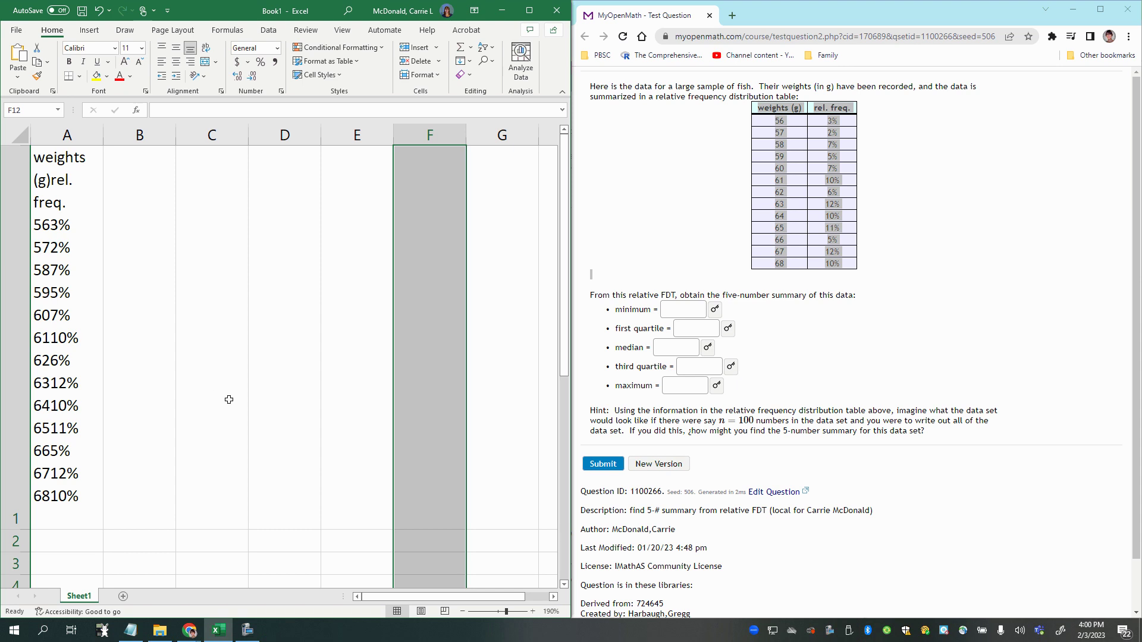
{"action": "key", "text": "ctrl+z"}
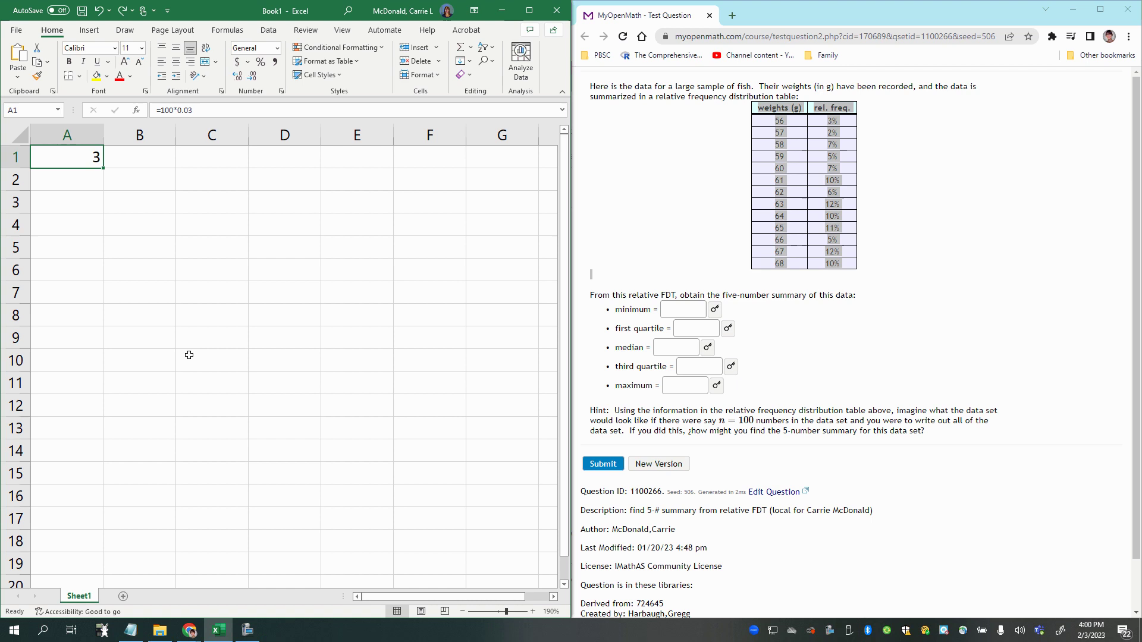
- Paste the weight and relative frequency table into columns A and B starting at A1
{"action": "left_click", "coordinate": [187, 355]}
{"action": "left_click", "coordinate": [79, 157]}
{"action": "key", "text": "BackSpace"}
{"action": "left_click", "coordinate": [54, 172]}
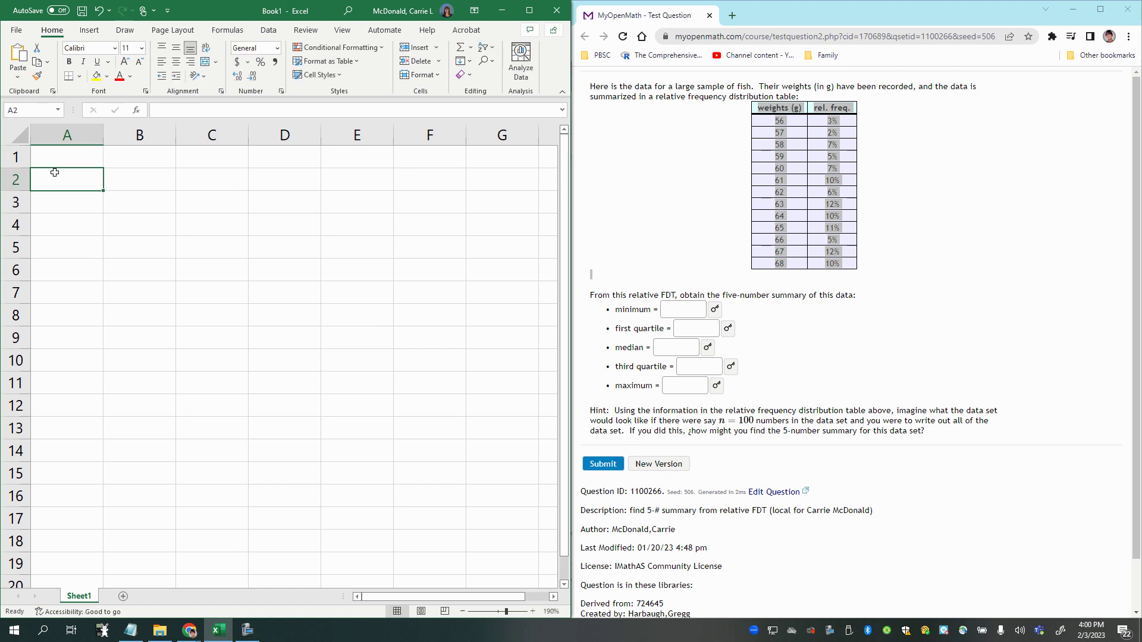
{"action": "left_click", "coordinate": [69, 164]}
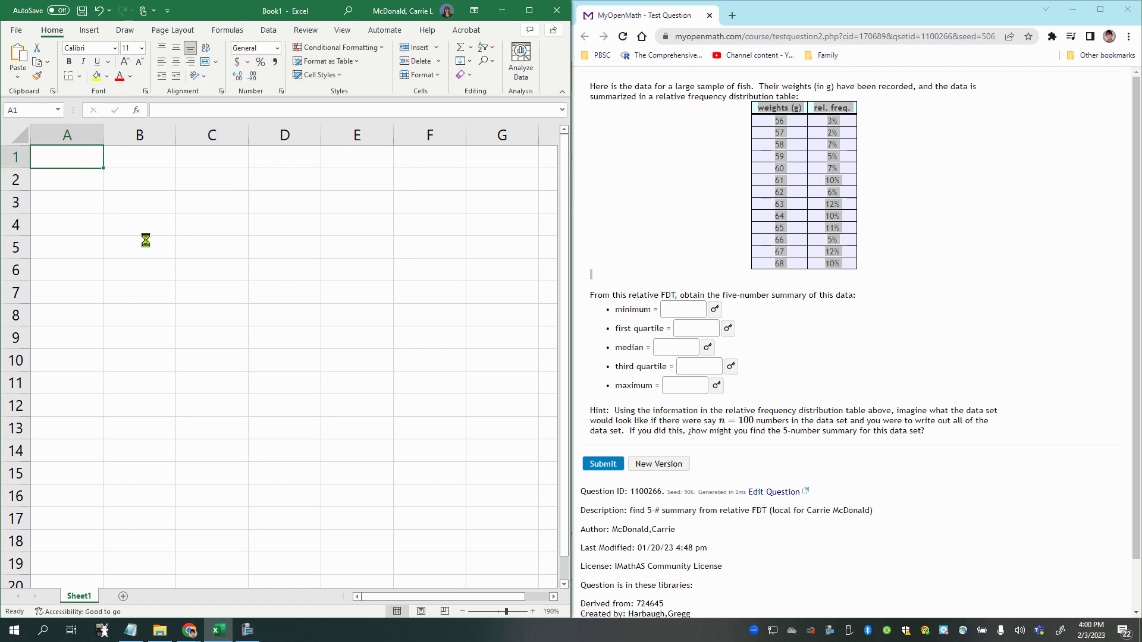
{"action": "key", "text": "ctrl+v"}
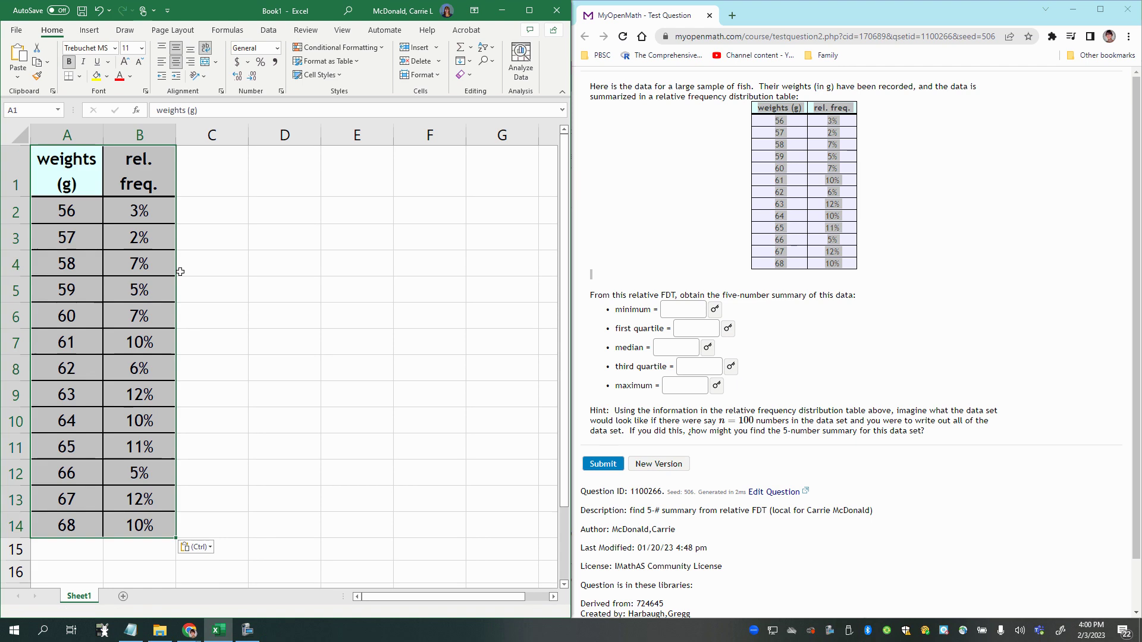
- Select the thirteen weight values A2:A14 to check them against the minimum question
{"action": "left_click", "coordinate": [217, 298]}
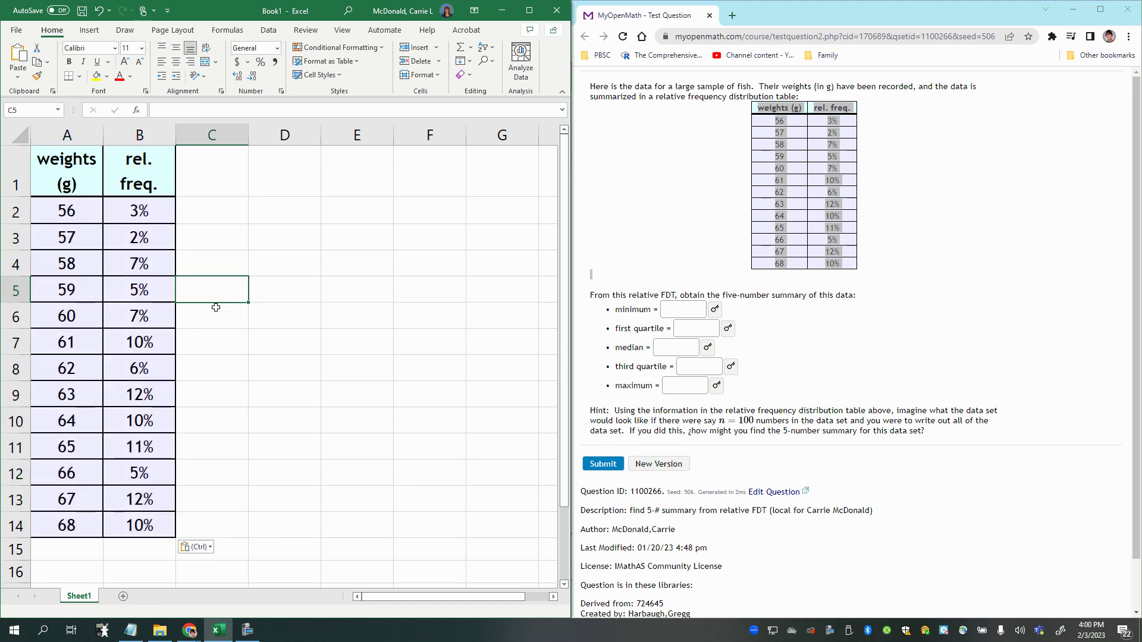
{"action": "left_click", "coordinate": [57, 127]}
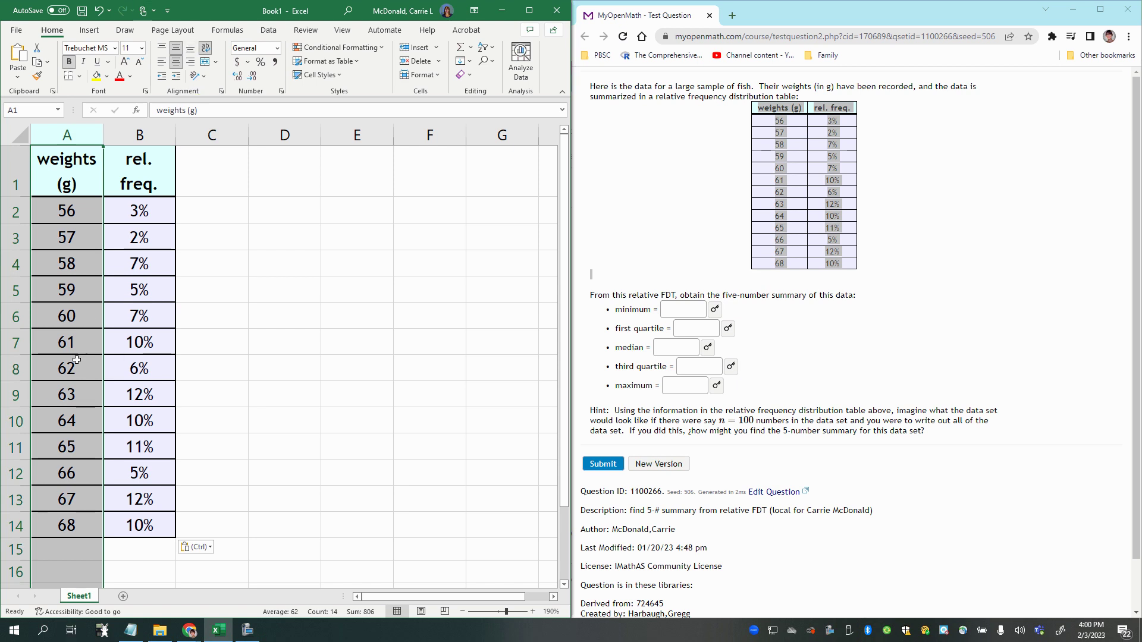
{"action": "left_click_drag", "start_coordinate": [61, 205], "coordinate": [65, 525]}
{"action": "left_click", "coordinate": [62, 209]}
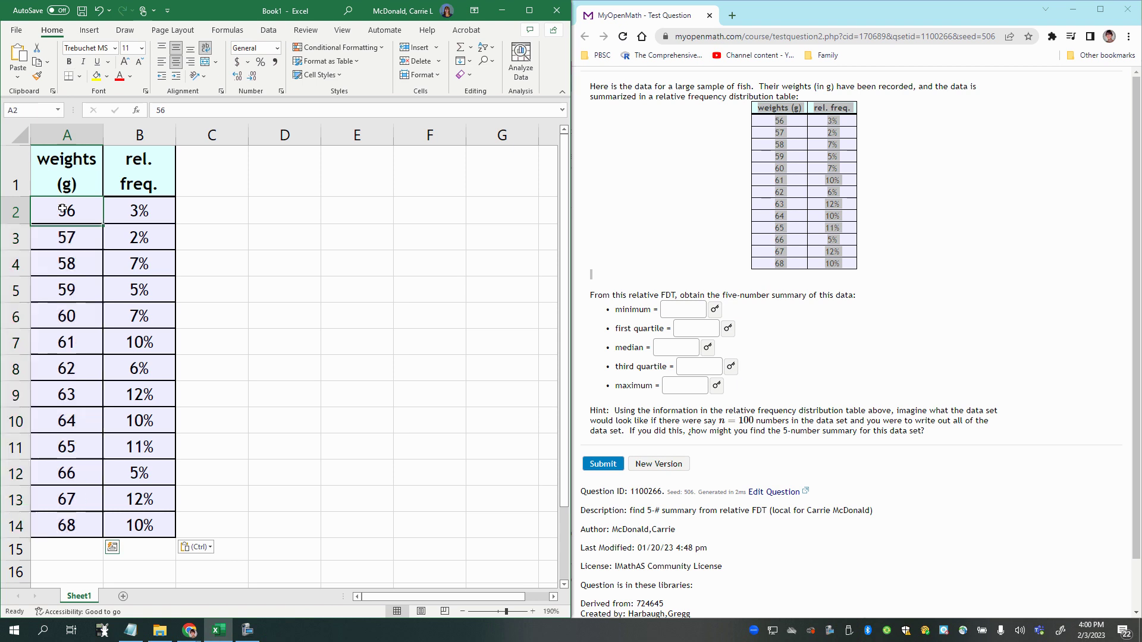
{"action": "left_click_drag", "start_coordinate": [61, 209], "coordinate": [59, 526]}
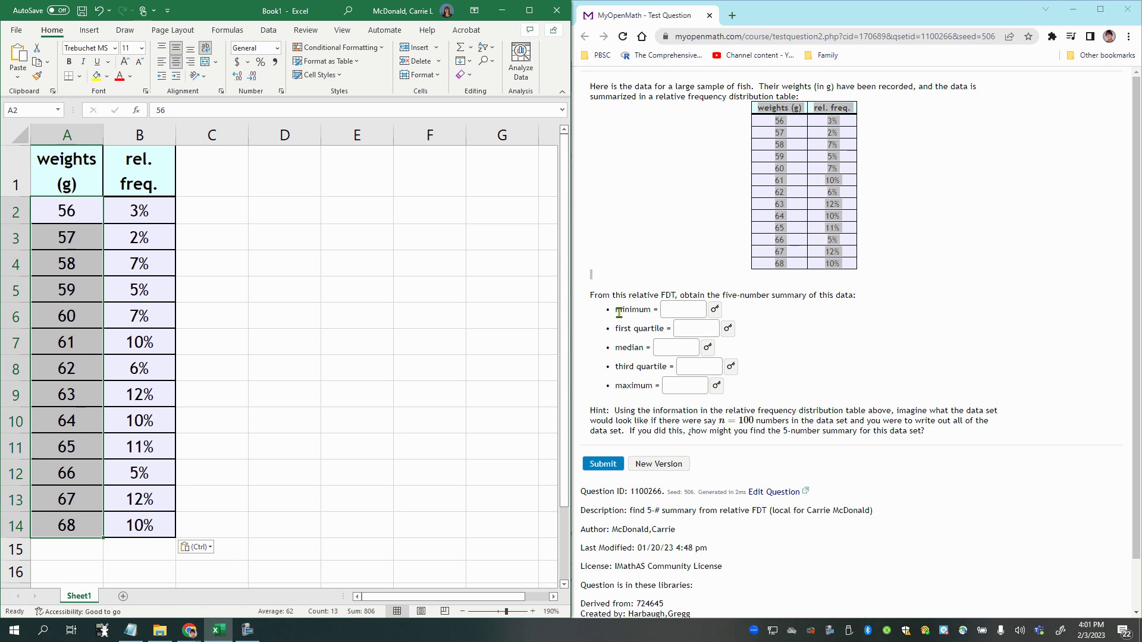
{"action": "left_click_drag", "start_coordinate": [616, 312], "coordinate": [654, 314]}
{"action": "left_click", "coordinate": [104, 218]}
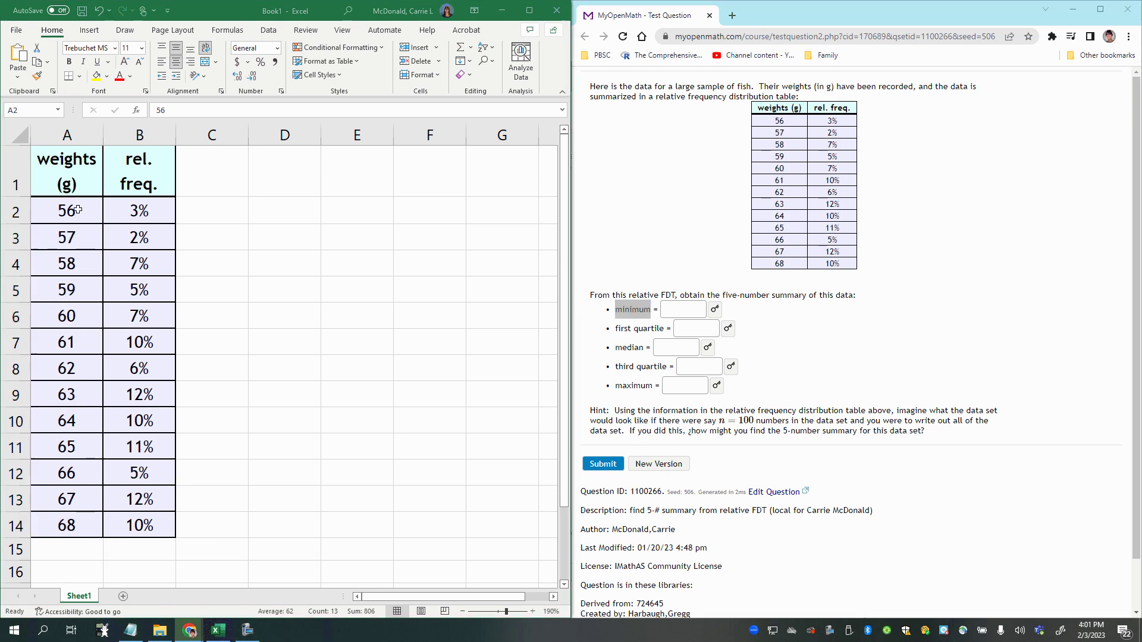
- Enter 56 as the minimum and 68 as the maximum answer
{"action": "left_click", "coordinate": [664, 308]}
{"action": "type", "text": "56"}
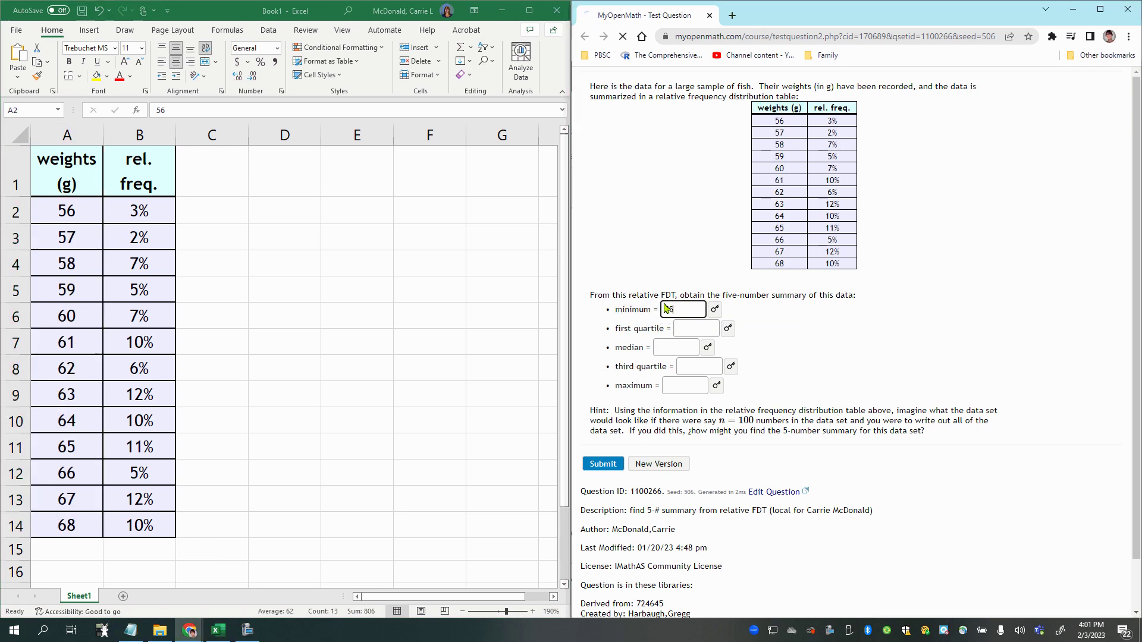
{"action": "key", "text": "Return"}
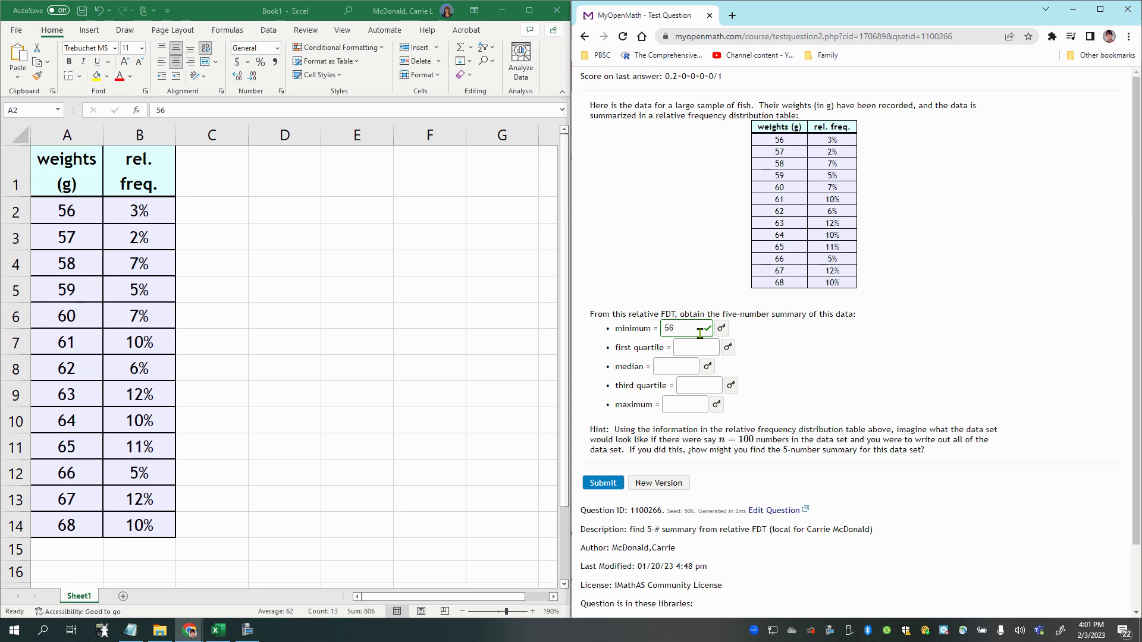
{"action": "left_click", "coordinate": [52, 534]}
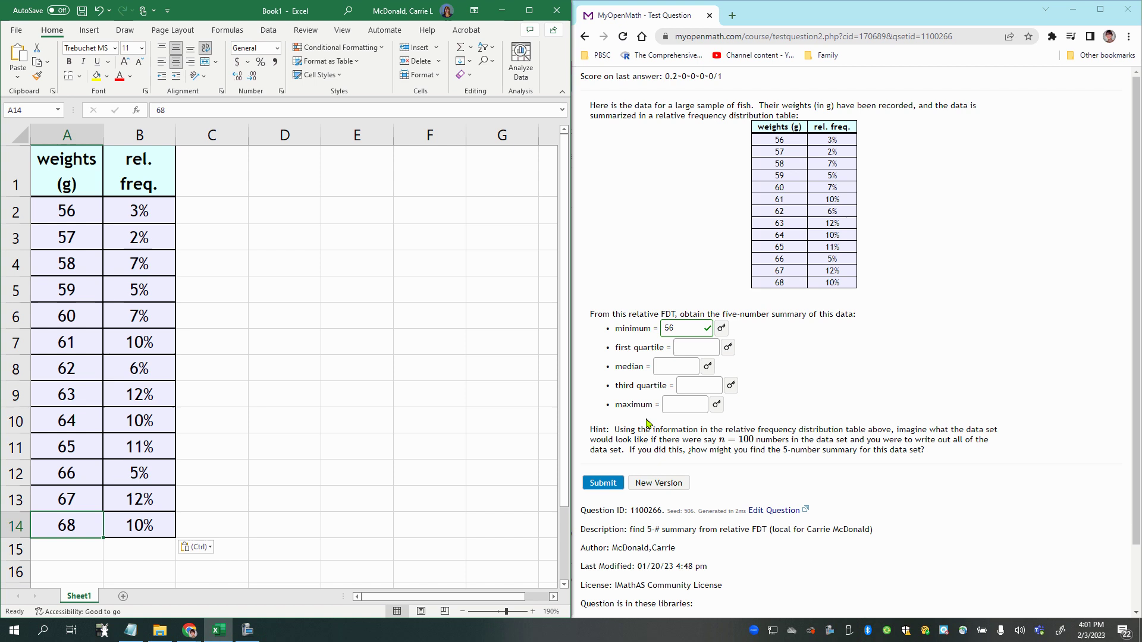
{"action": "left_click", "coordinate": [685, 409]}
{"action": "key", "text": "Return"}
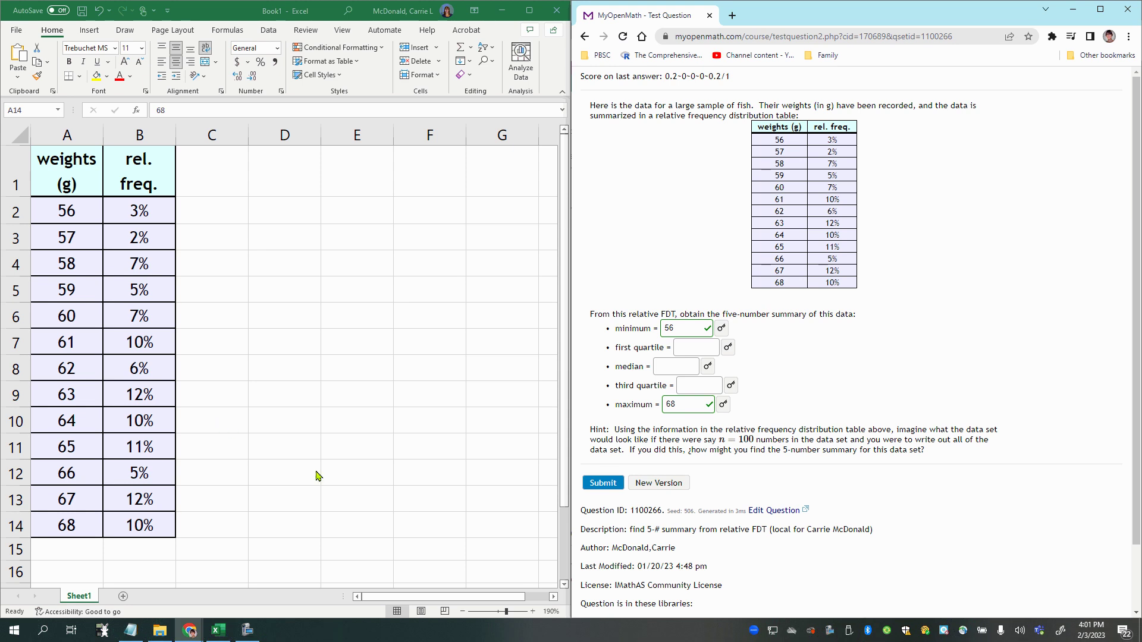
{"action": "left_click_drag", "start_coordinate": [719, 444], "coordinate": [755, 438]}
{"action": "left_click", "coordinate": [65, 216]}
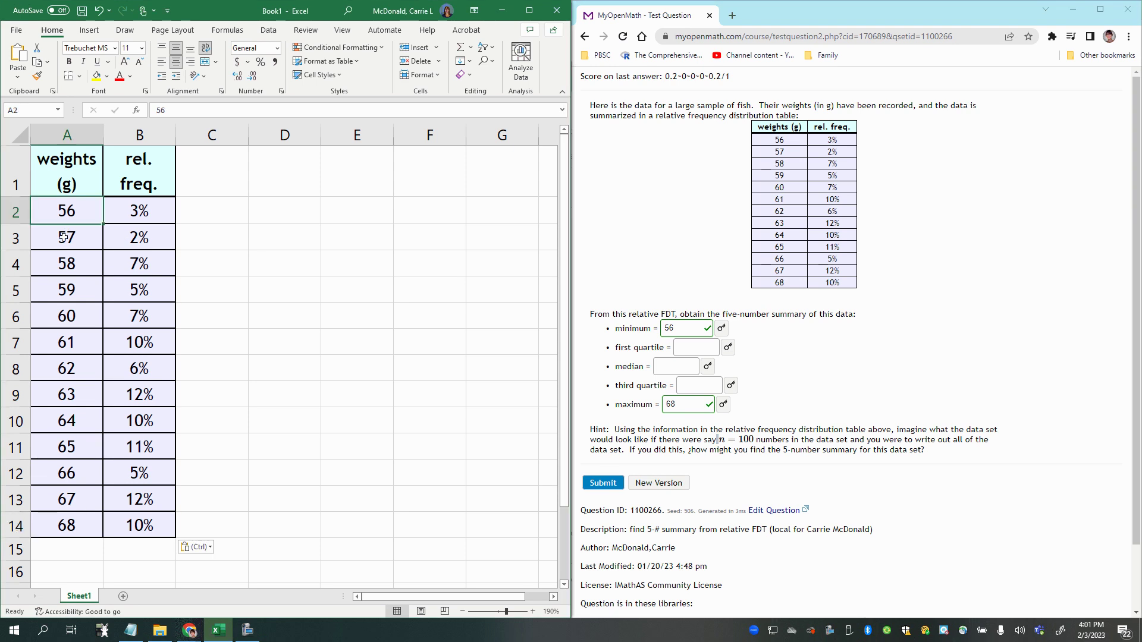
{"action": "left_click", "coordinate": [65, 241]}
{"action": "left_click", "coordinate": [67, 266]}
{"action": "left_click", "coordinate": [67, 288]}
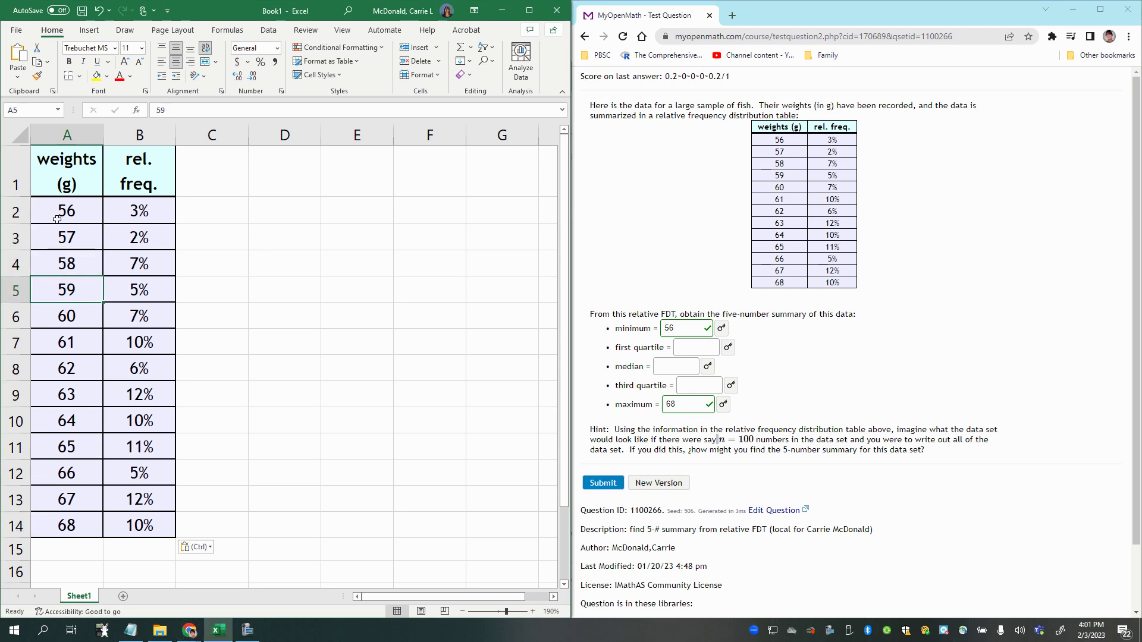
{"action": "left_click", "coordinate": [57, 217]}
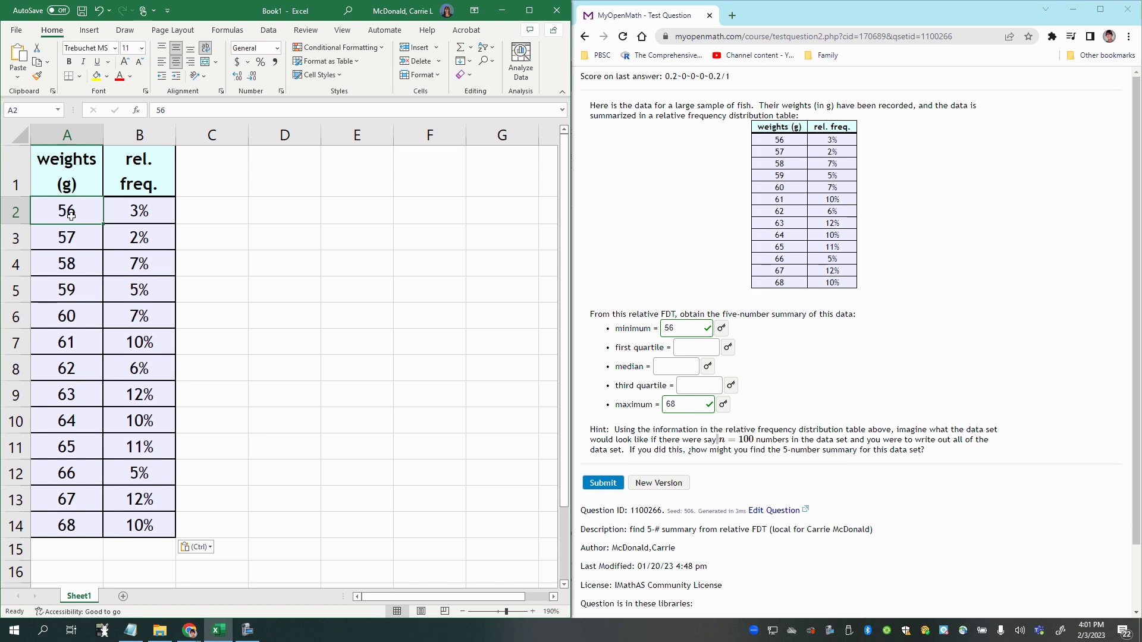
{"action": "left_click", "coordinate": [87, 244]}
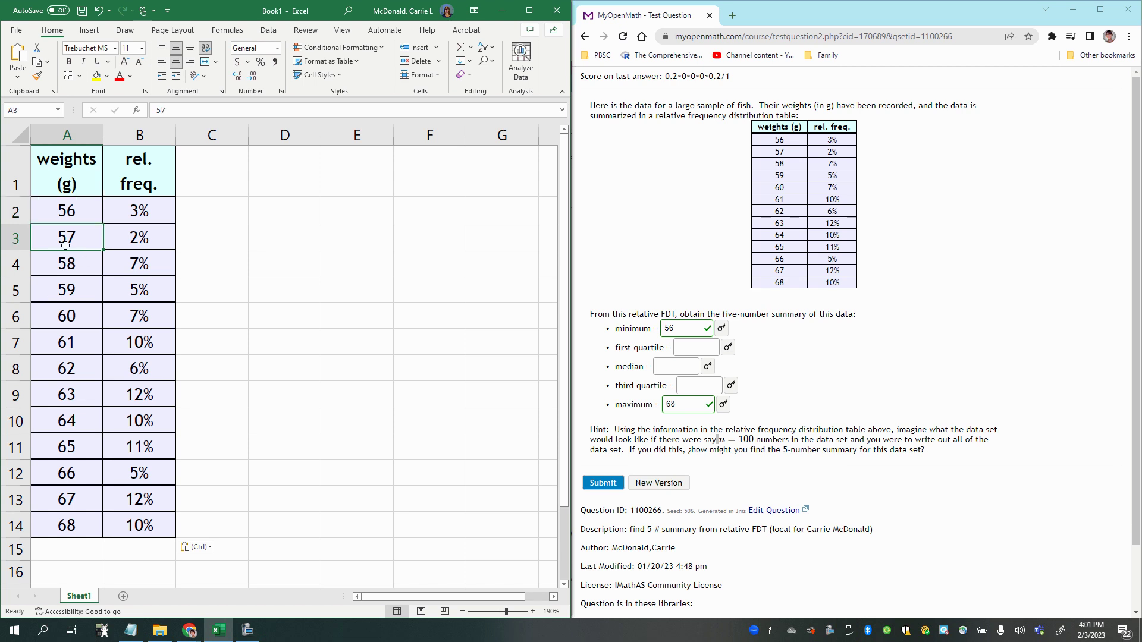
- Add a Frequency heading in C1 with =100*B2 filled down to C14
{"action": "left_click", "coordinate": [67, 214]}
{"action": "left_click", "coordinate": [205, 177]}
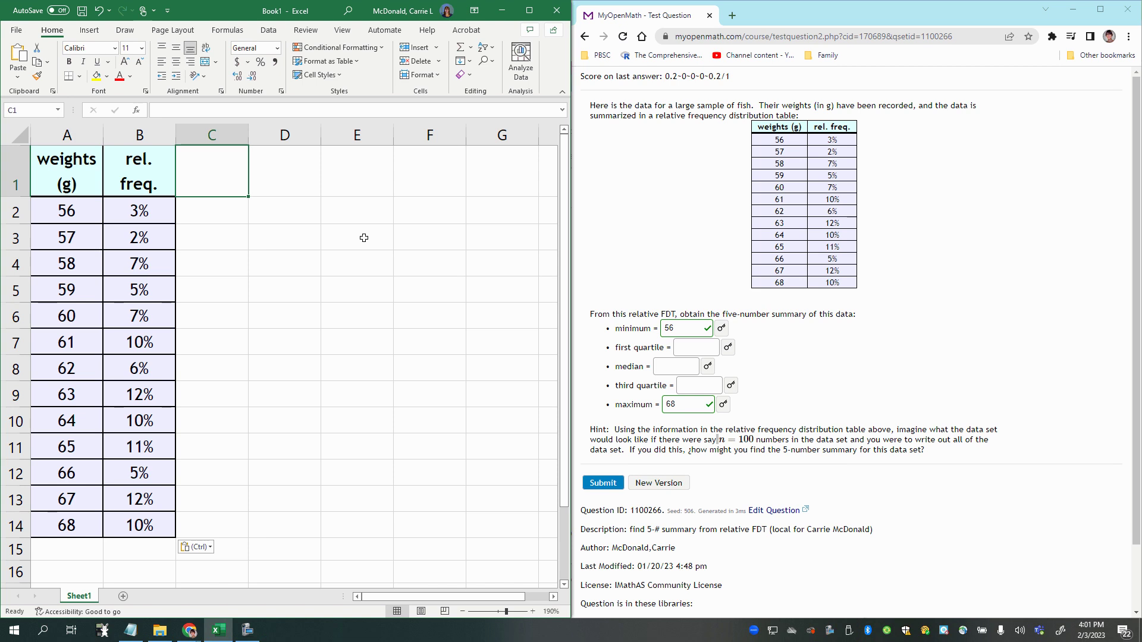
{"action": "type", "text": "Frequency"}
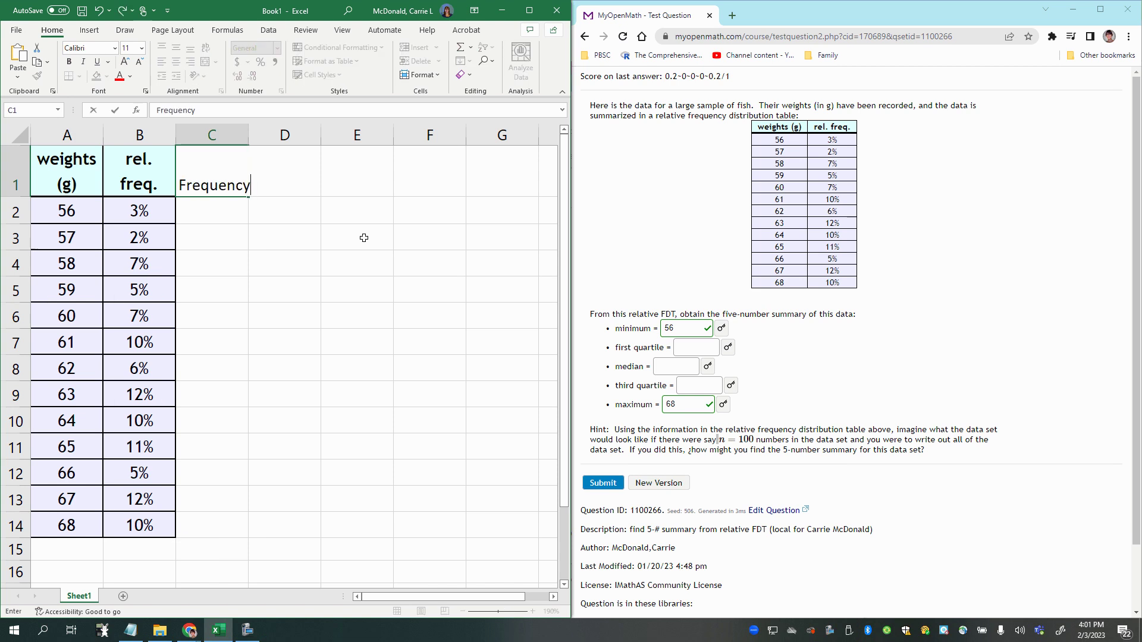
{"action": "key", "text": "Return"}
{"action": "type", "text": "=100*"}
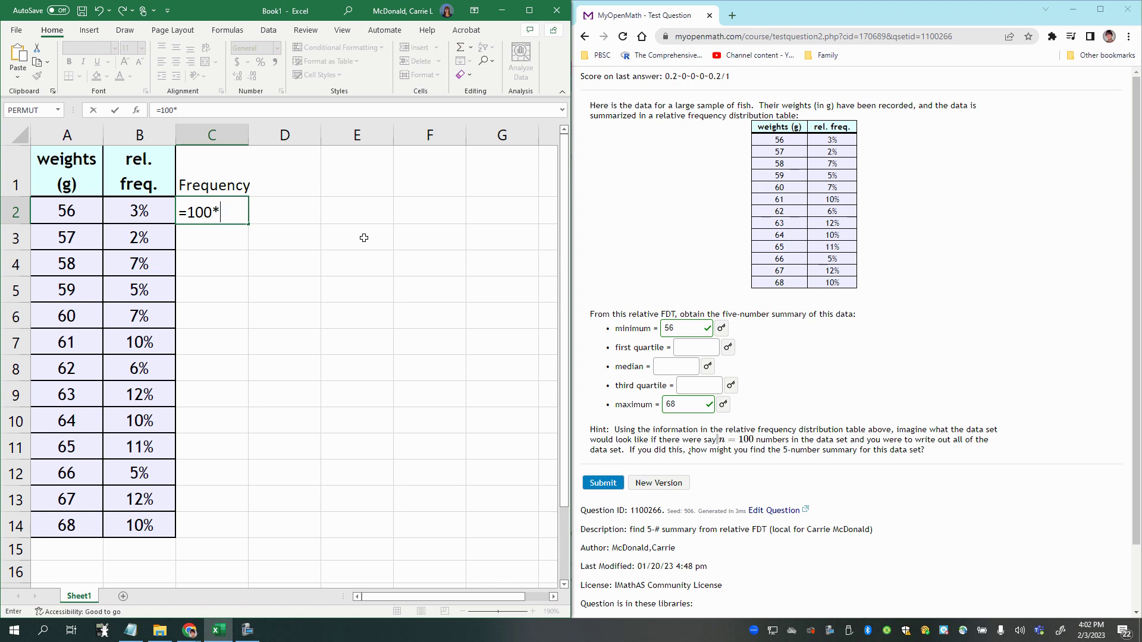
{"action": "left_click", "coordinate": [134, 211]}
{"action": "key", "text": "Return"}
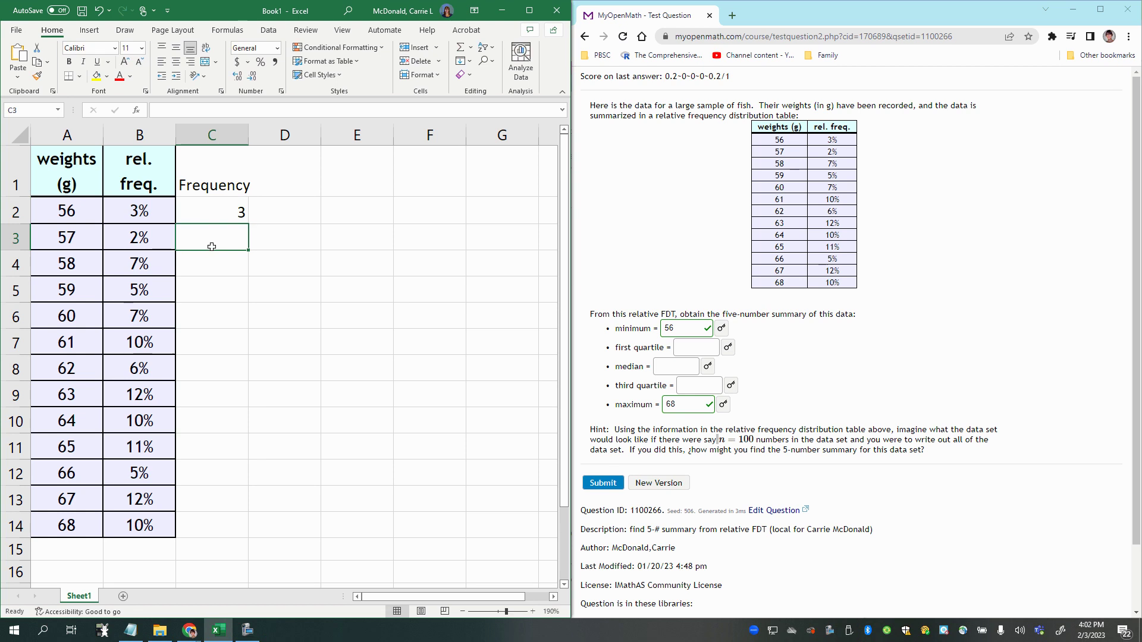
{"action": "left_click", "coordinate": [216, 216]}
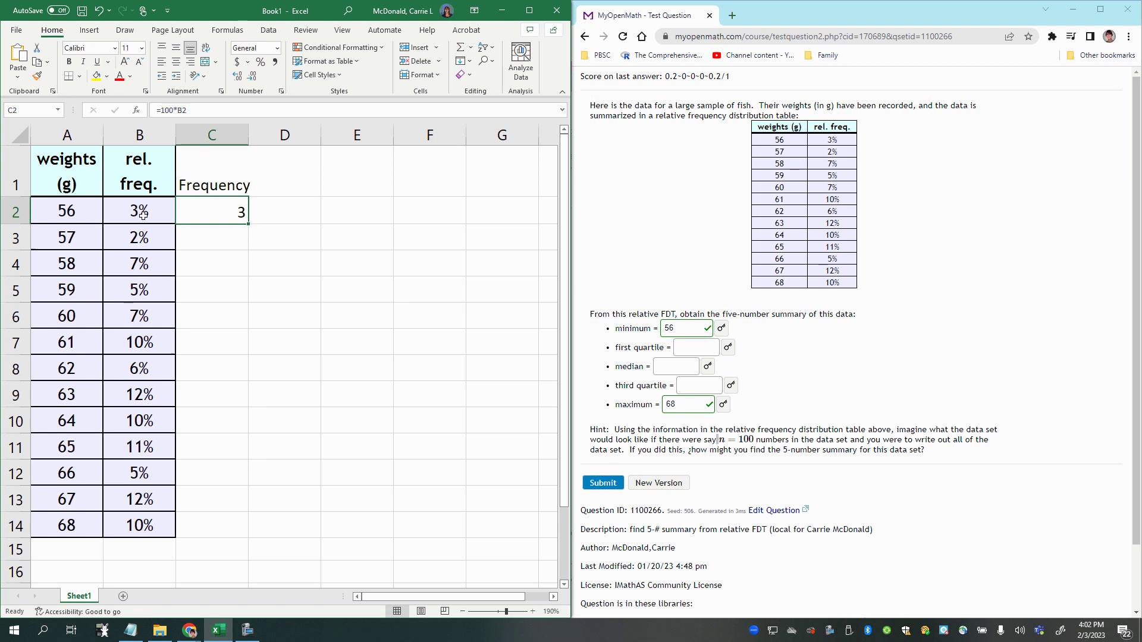
{"action": "left_click_drag", "start_coordinate": [250, 225], "coordinate": [225, 544]}
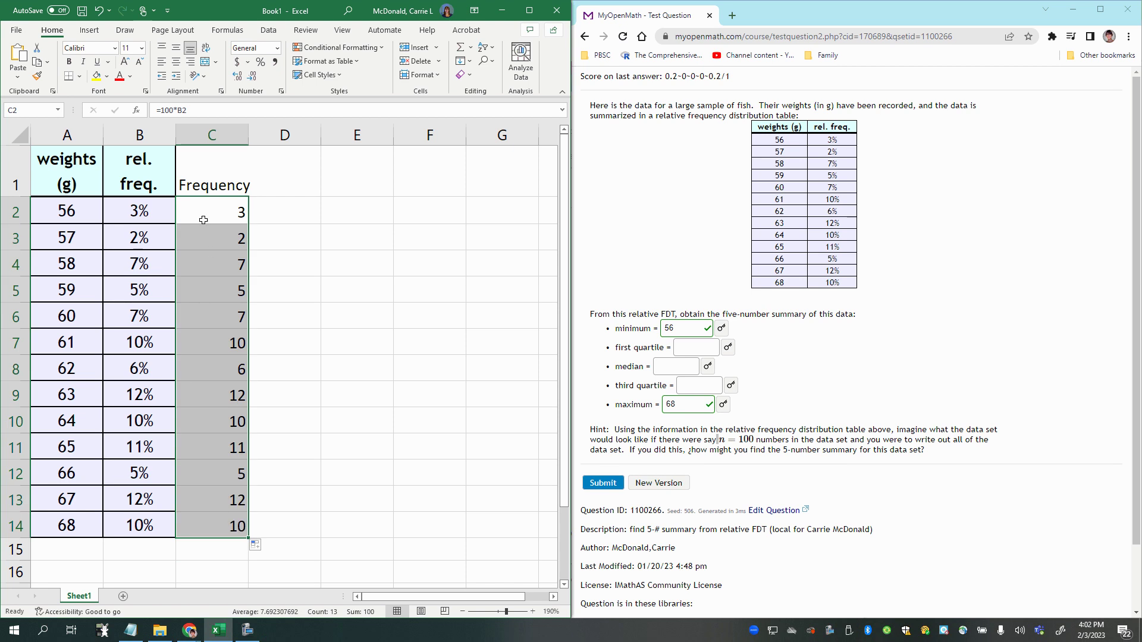
- Compare each relative frequency with its computed frequency for weights 57 through 64 g
{"action": "left_click", "coordinate": [159, 230]}
{"action": "left_click", "coordinate": [204, 240]}
{"action": "left_click", "coordinate": [158, 260]}
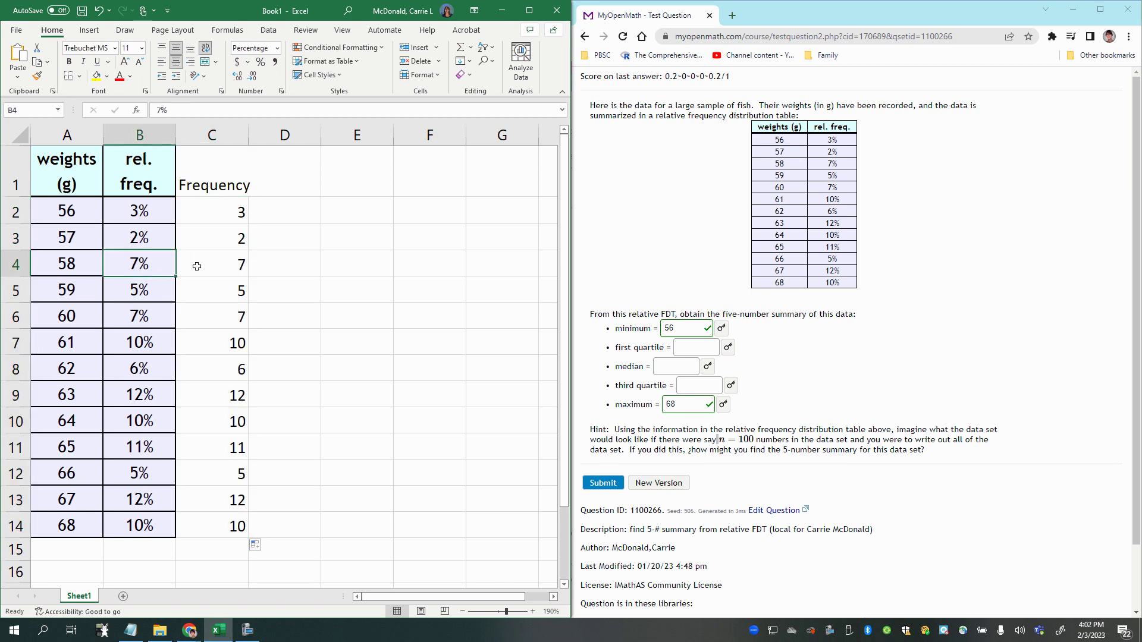
{"action": "left_click", "coordinate": [198, 263]}
{"action": "left_click", "coordinate": [137, 289]}
{"action": "left_click", "coordinate": [200, 296]}
{"action": "left_click", "coordinate": [127, 315]}
{"action": "left_click", "coordinate": [203, 318]}
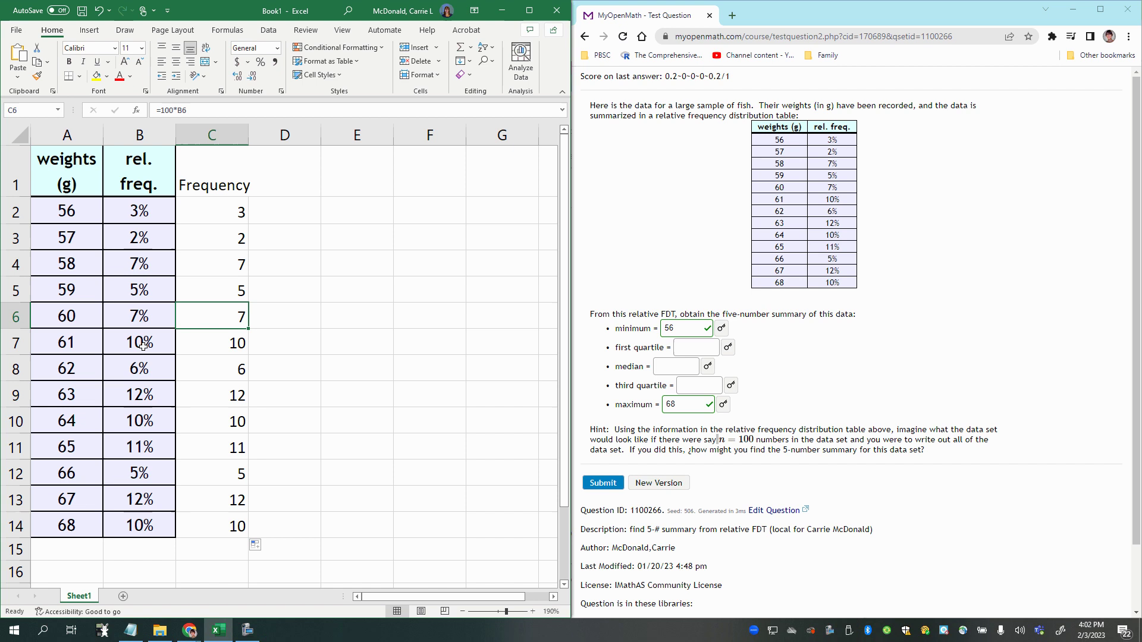
{"action": "left_click", "coordinate": [149, 347]}
{"action": "left_click", "coordinate": [196, 345]}
{"action": "left_click", "coordinate": [152, 369]}
{"action": "left_click", "coordinate": [201, 366]}
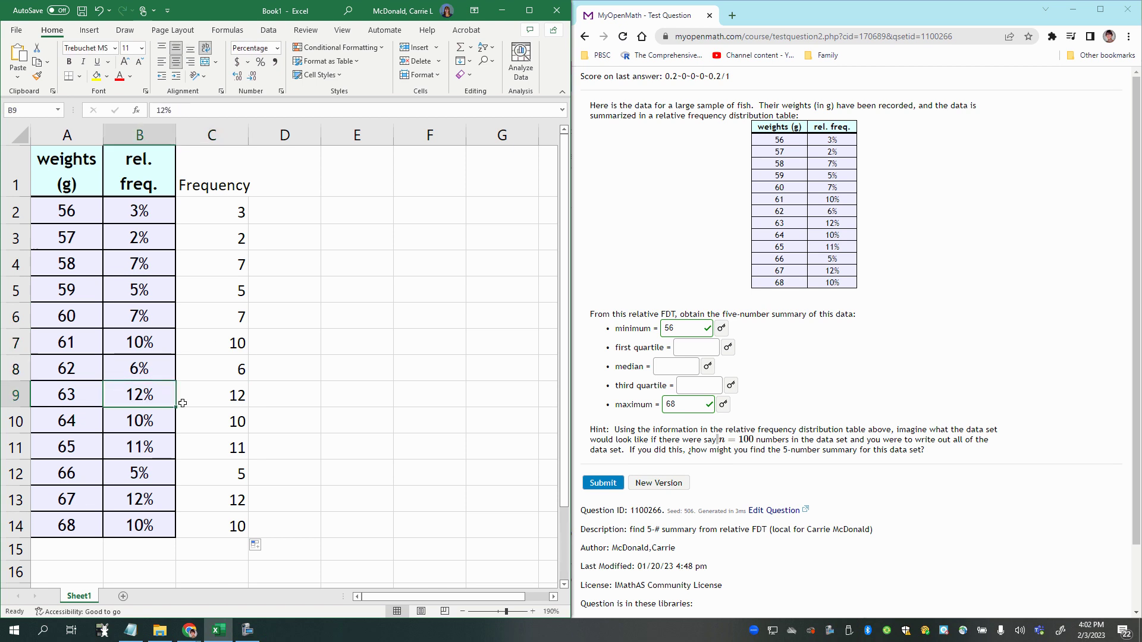
{"action": "left_click", "coordinate": [146, 394]}
{"action": "left_click", "coordinate": [199, 395]}
{"action": "left_click", "coordinate": [171, 424]}
{"action": "left_click", "coordinate": [192, 419]}
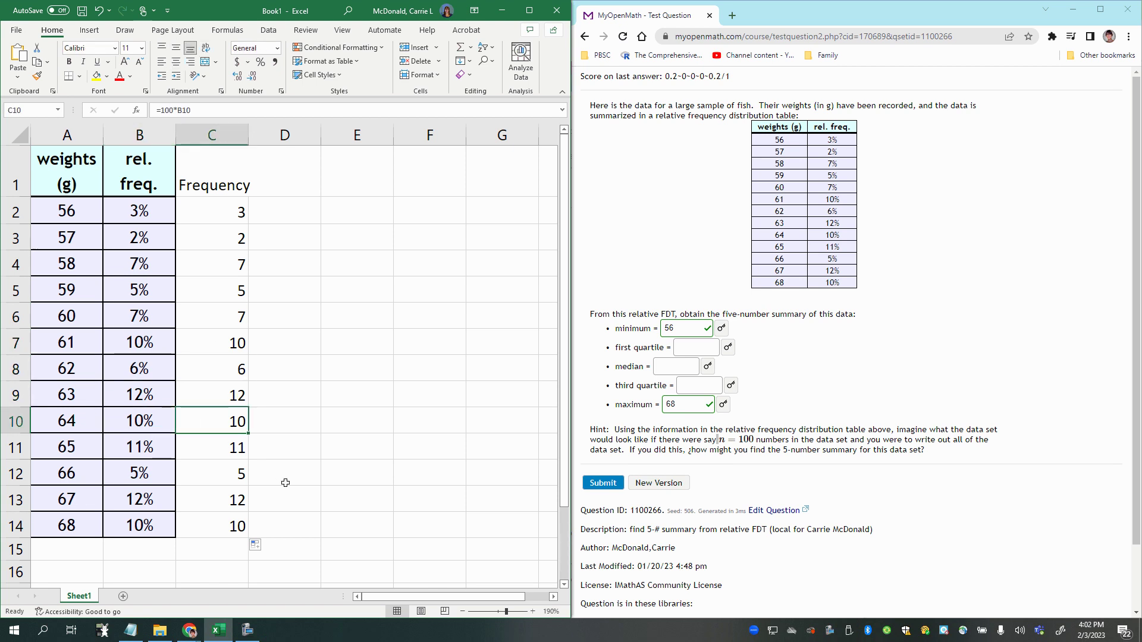
{"action": "left_click", "coordinate": [186, 203]}
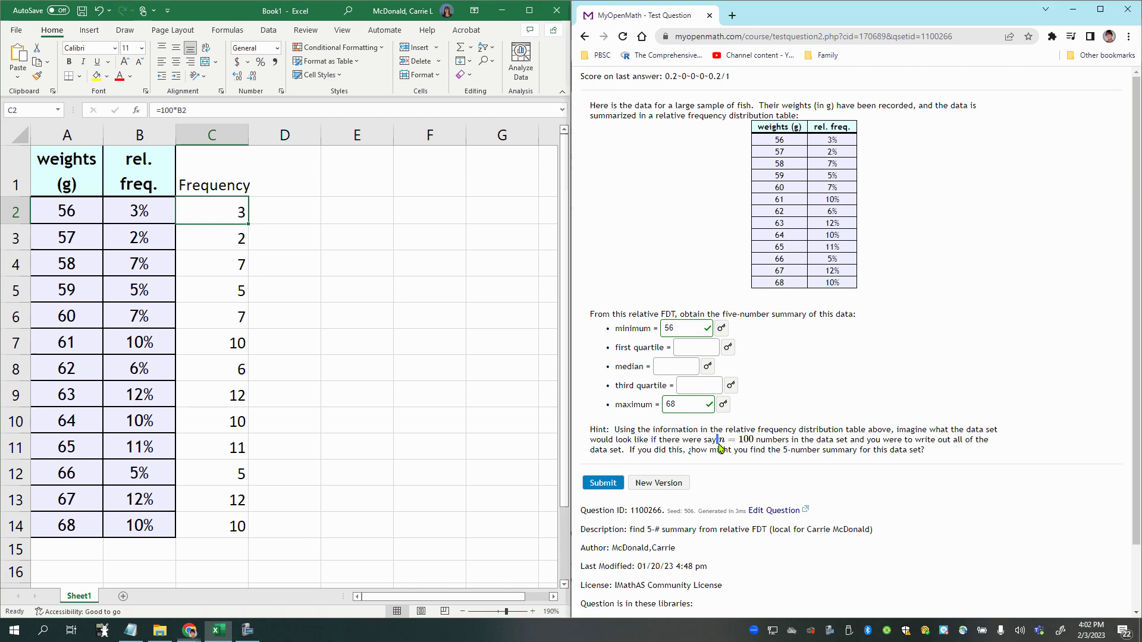
{"action": "left_click", "coordinate": [204, 220]}
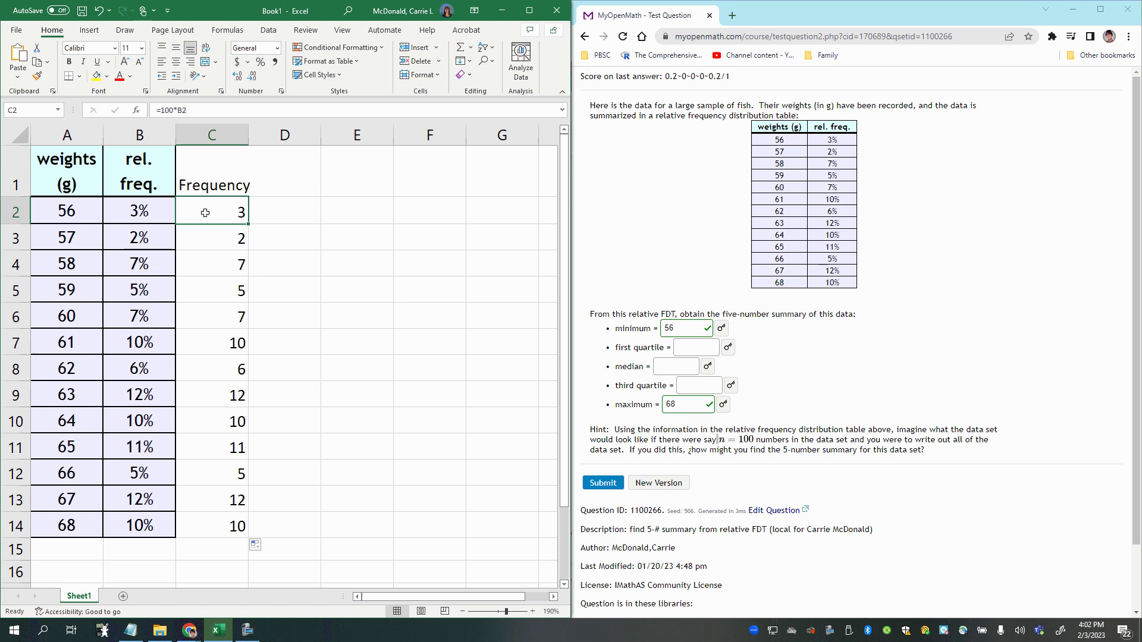
- Start a Weights list in column E with the heading and three 56s
{"action": "left_click", "coordinate": [63, 221]}
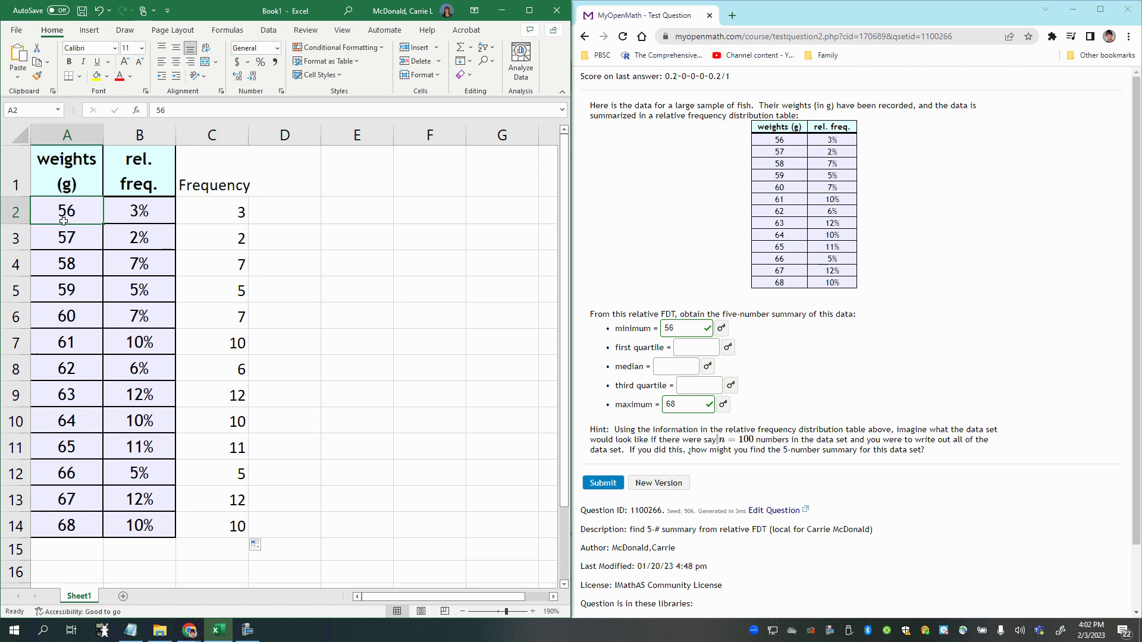
{"action": "left_click", "coordinate": [360, 194]}
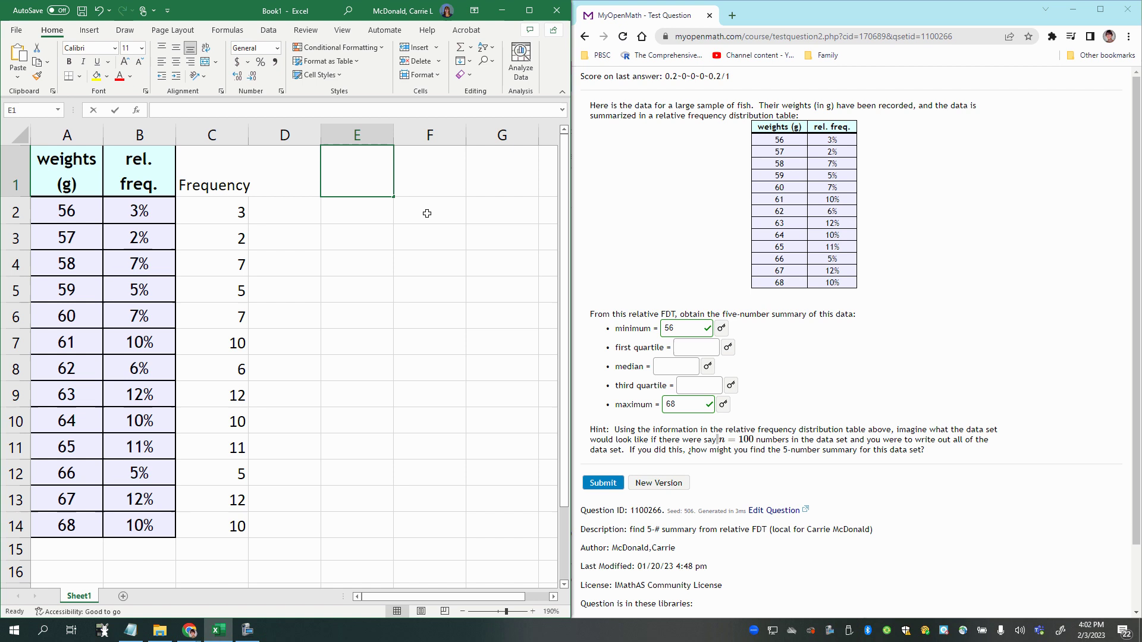
{"action": "type", "text": "Weights"}
{"action": "key", "text": "Return"}
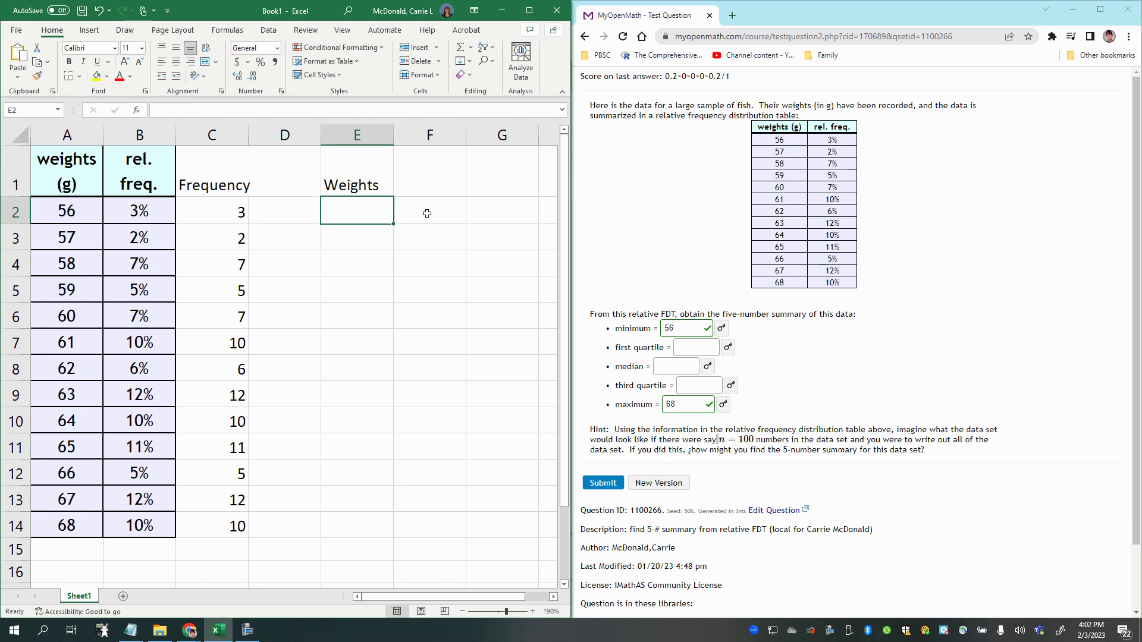
{"action": "type", "text": "56"}
{"action": "key", "text": "Return"}
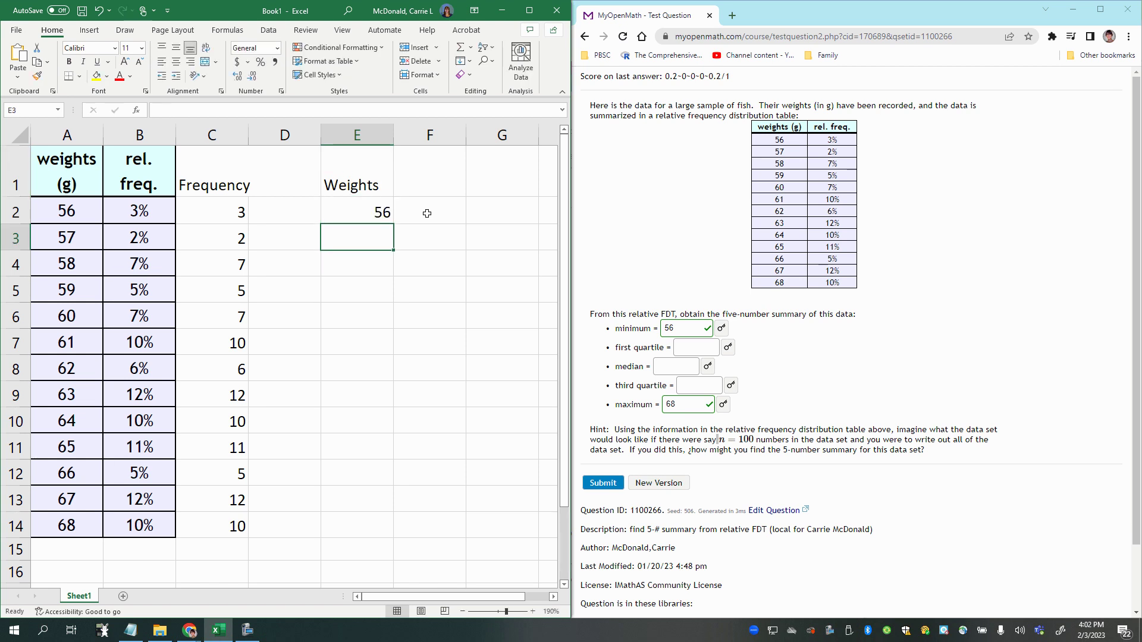
{"action": "type", "text": "56"}
{"action": "key", "text": "Return"}
{"action": "type", "text": "56"}
{"action": "key", "text": "Return"}
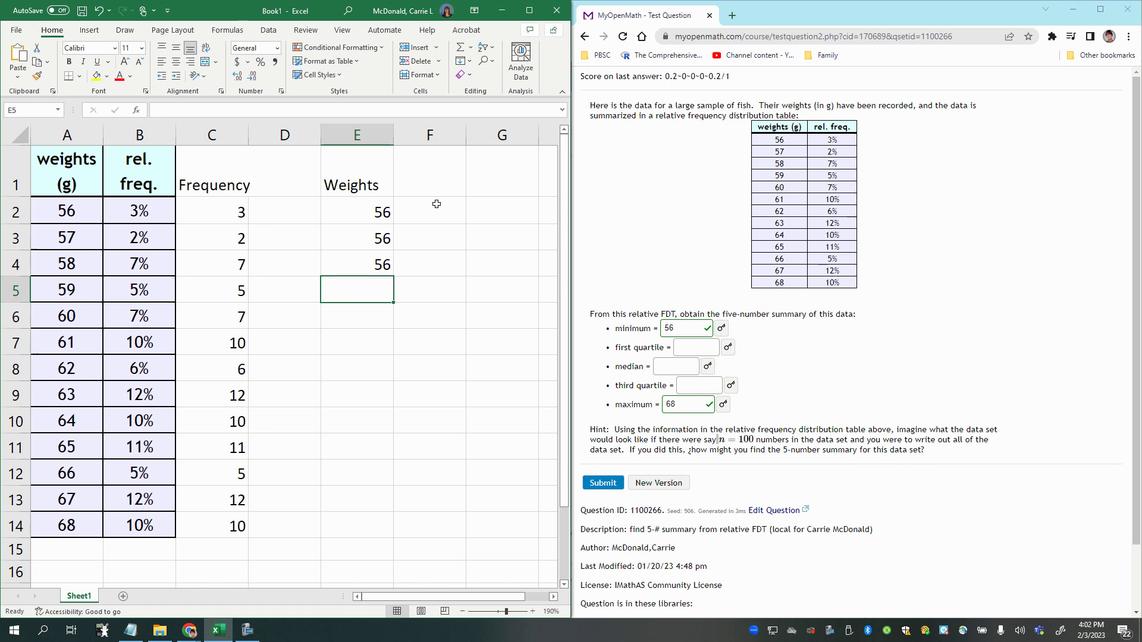
- Add two 57s below the 56s in the Weights list
{"action": "left_click", "coordinate": [41, 245]}
{"action": "left_click_drag", "start_coordinate": [41, 245], "coordinate": [219, 241]}
{"action": "left_click", "coordinate": [338, 285]}
{"action": "type", "text": "57"}
{"action": "key", "text": "Return"}
{"action": "type", "text": "57"}
{"action": "key", "text": "Return"}
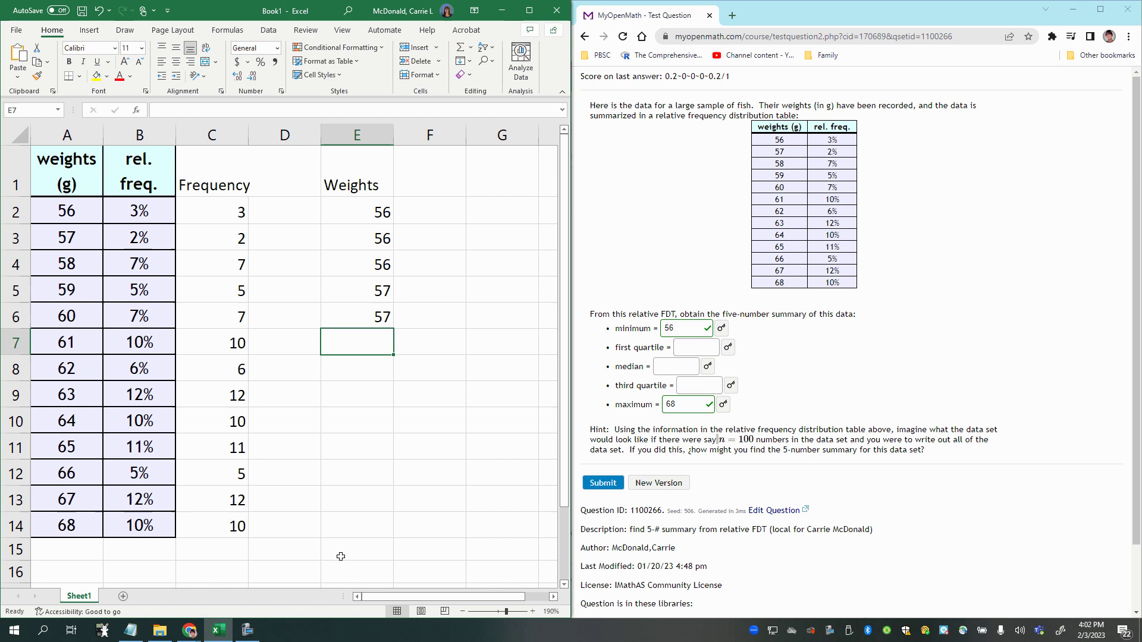
- Fill E7:E13 with seven 58s in the Weights list
{"action": "left_click", "coordinate": [65, 270]}
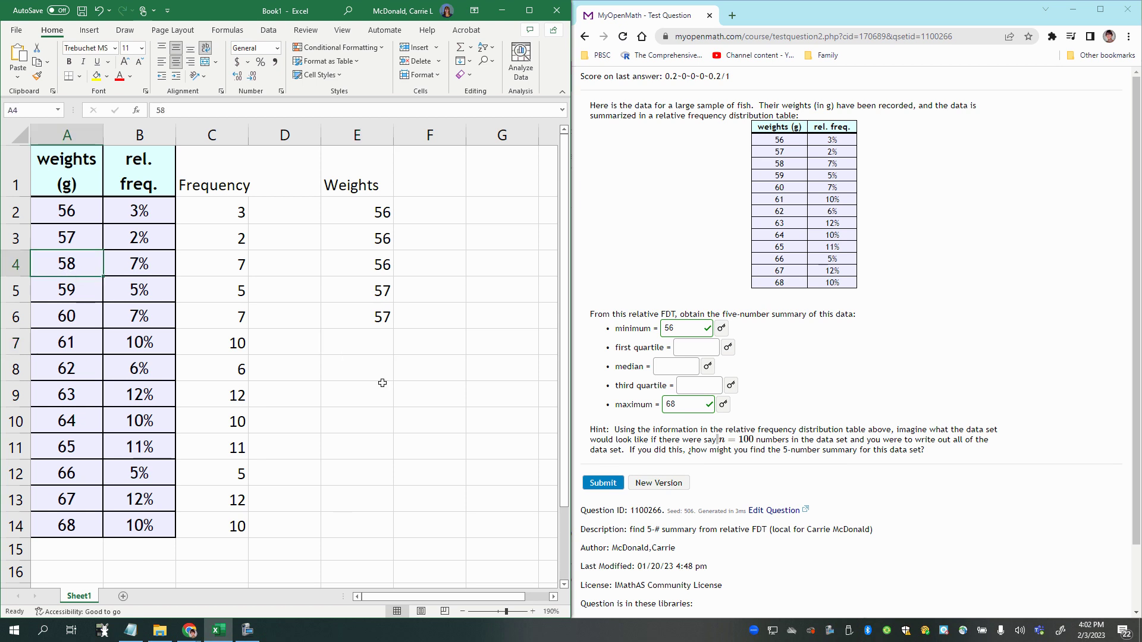
{"action": "key", "text": "Down"}
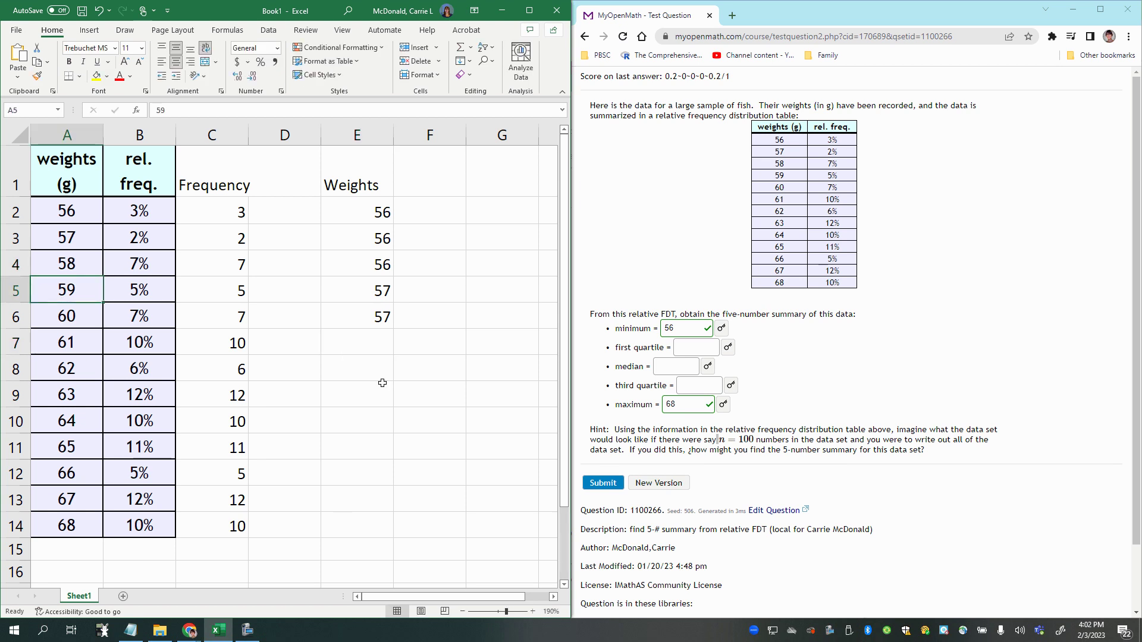
{"action": "left_click", "coordinate": [371, 334]}
{"action": "type", "text": "58"}
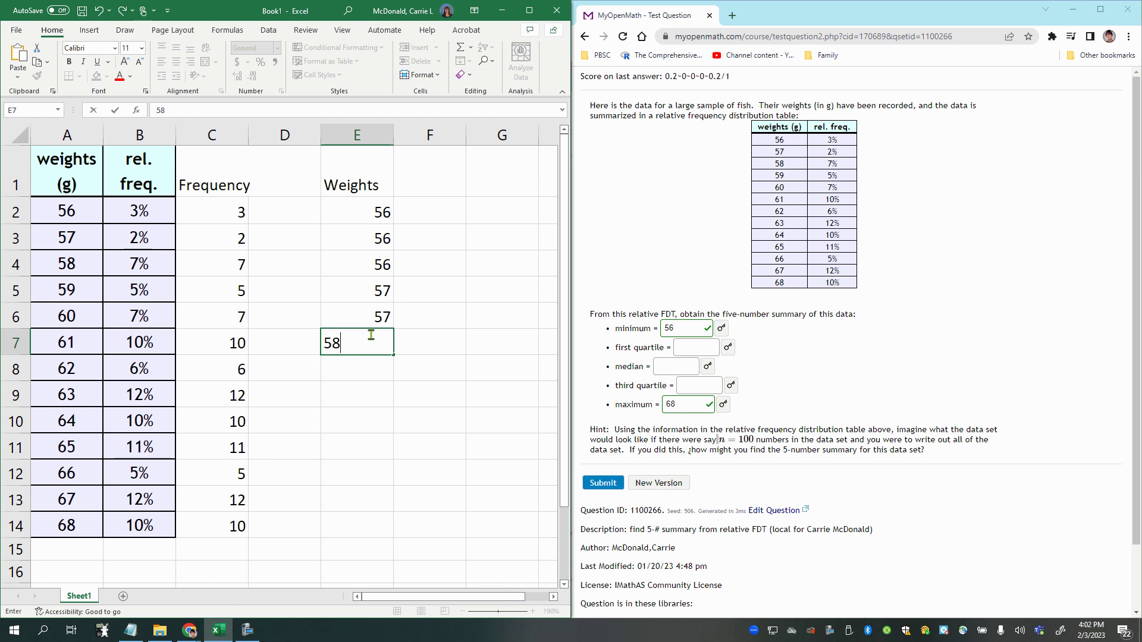
{"action": "key", "text": "Return"}
{"action": "type", "text": "58"}
{"action": "key", "text": "Return"}
{"action": "type", "text": "58"}
{"action": "key", "text": "Return"}
{"action": "type", "text": "58"}
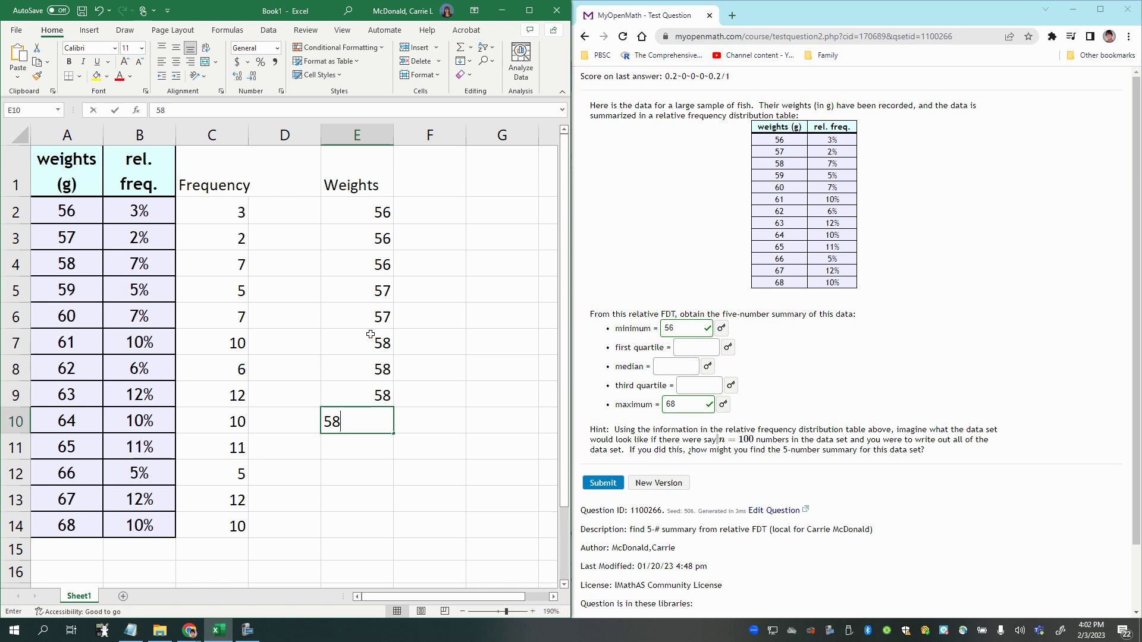
{"action": "key", "text": "Return"}
{"action": "type", "text": "58"}
{"action": "key", "text": "Return"}
{"action": "type", "text": "58"}
{"action": "key", "text": "Return"}
{"action": "type", "text": "58"}
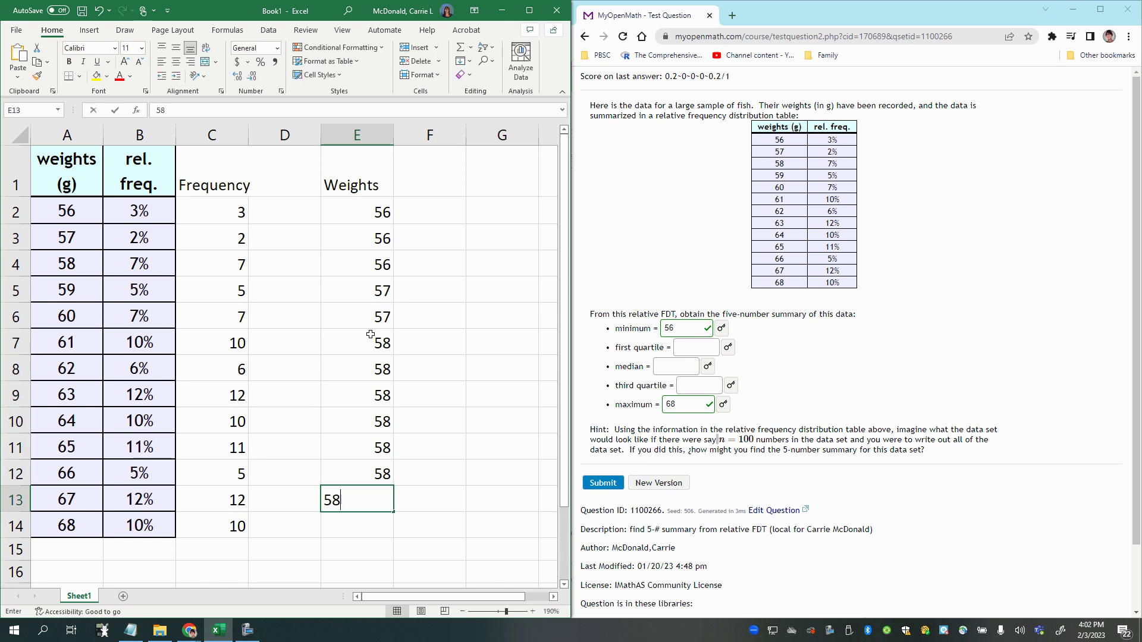
{"action": "key", "text": "Return"}
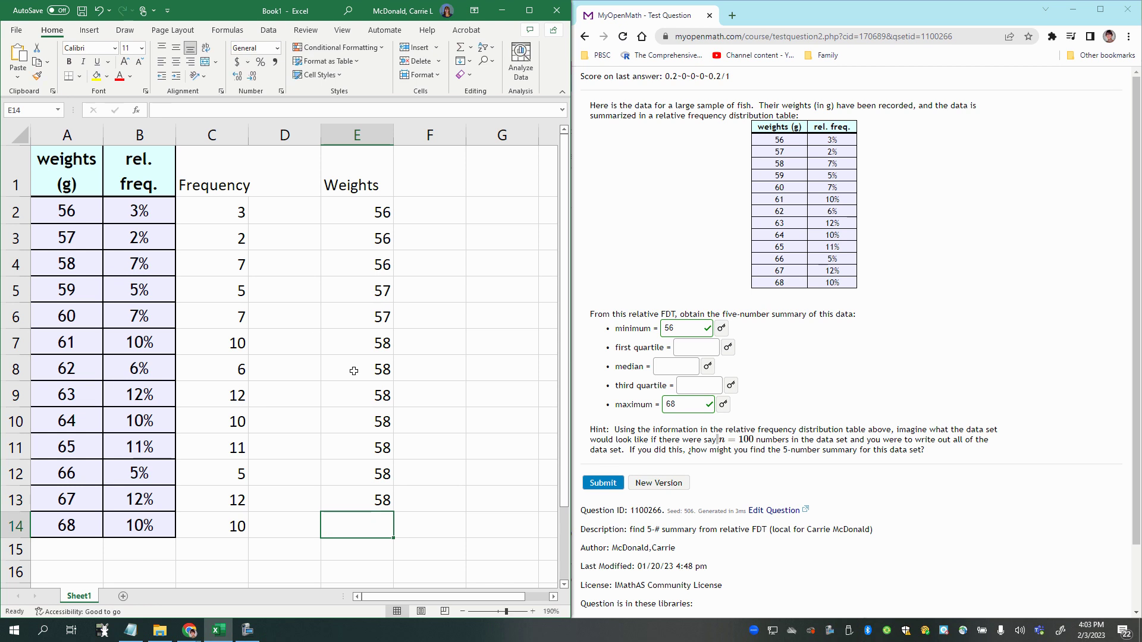
{"action": "left_click_drag", "start_coordinate": [366, 212], "coordinate": [370, 506]}
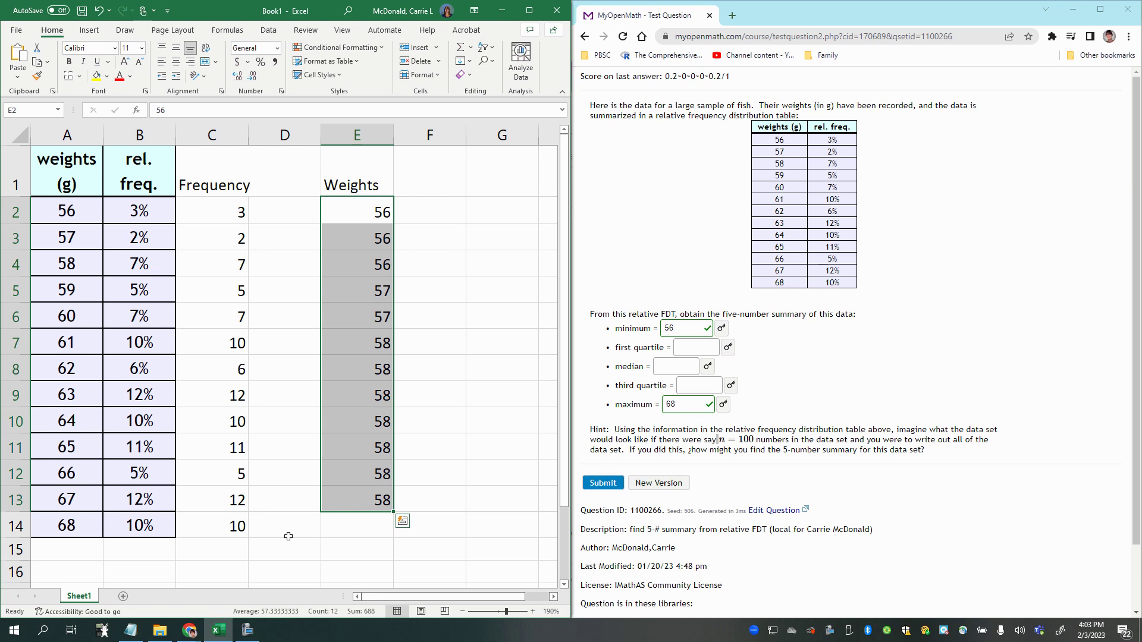
{"action": "left_click", "coordinate": [132, 217]}
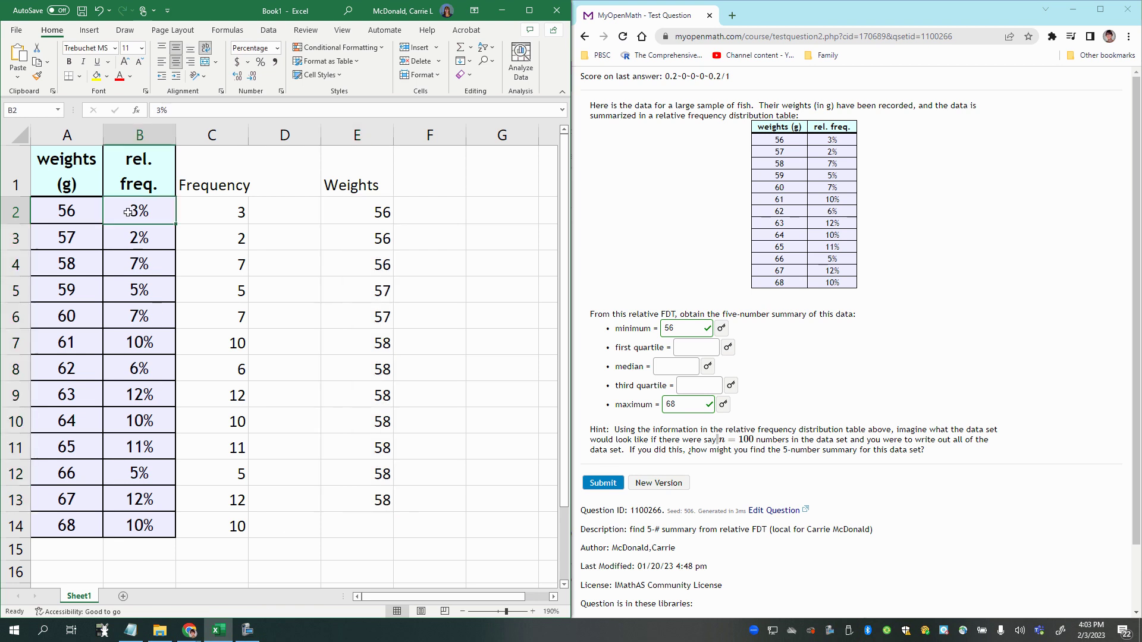
{"action": "left_click_drag", "start_coordinate": [128, 212], "coordinate": [134, 349]}
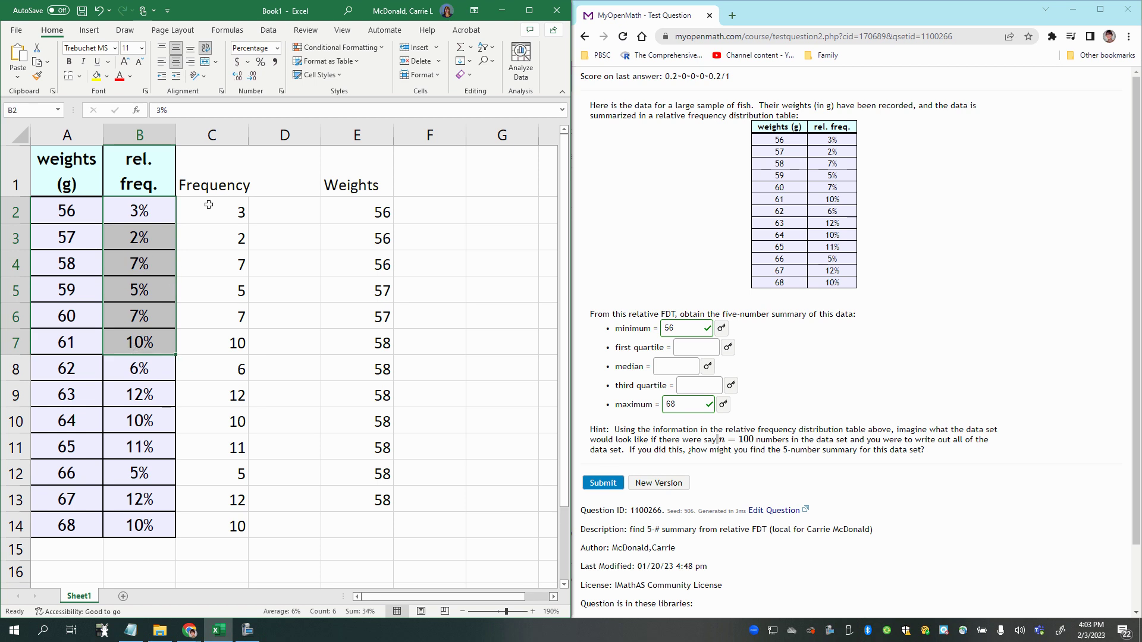
{"action": "left_click_drag", "start_coordinate": [212, 208], "coordinate": [200, 350]}
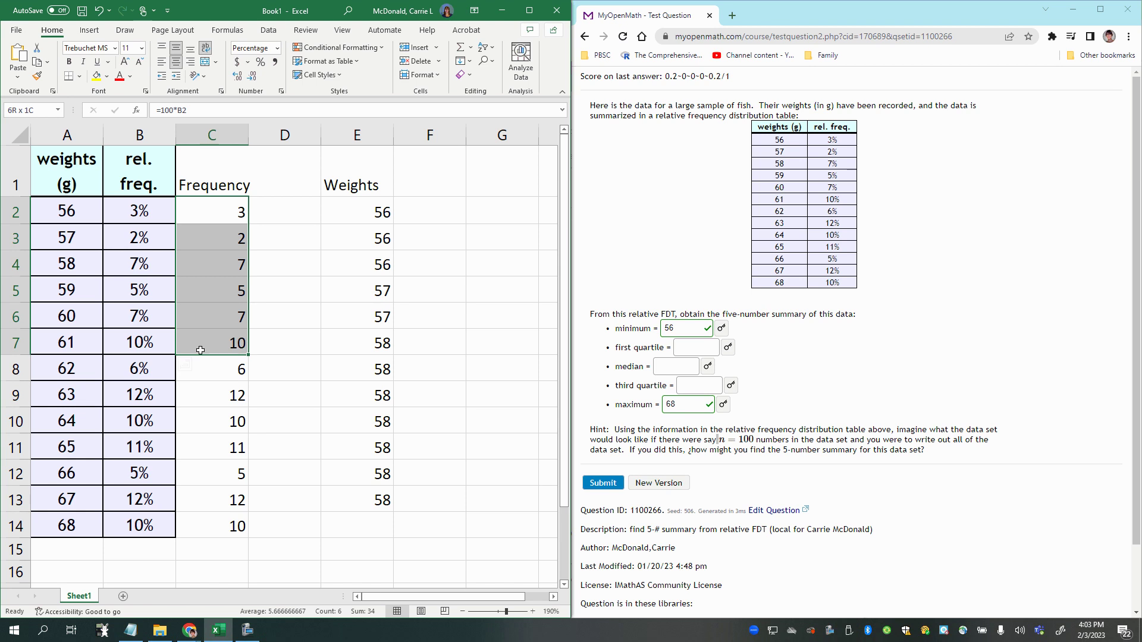
{"action": "left_click_drag", "start_coordinate": [63, 337], "coordinate": [68, 372]}
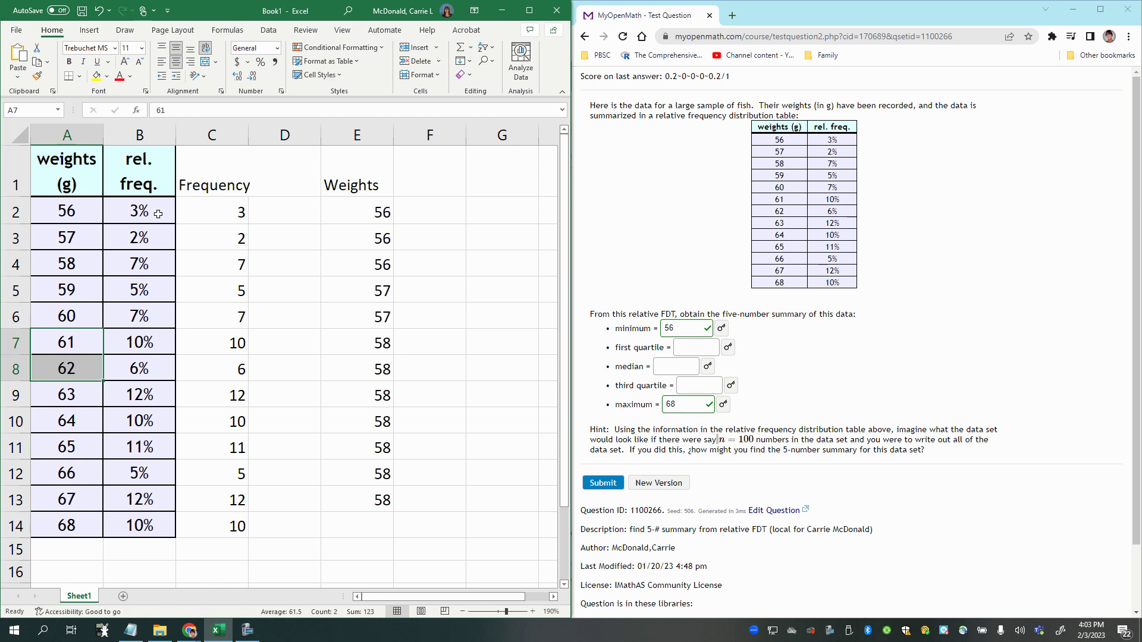
{"action": "left_click", "coordinate": [71, 359]}
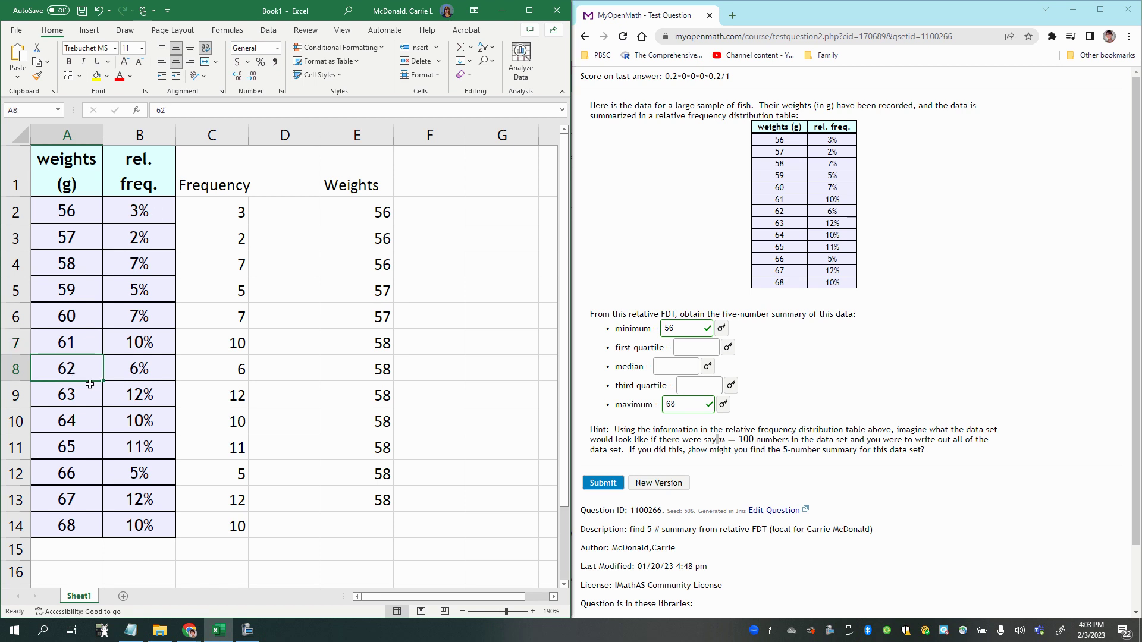
{"action": "left_click", "coordinate": [216, 216]}
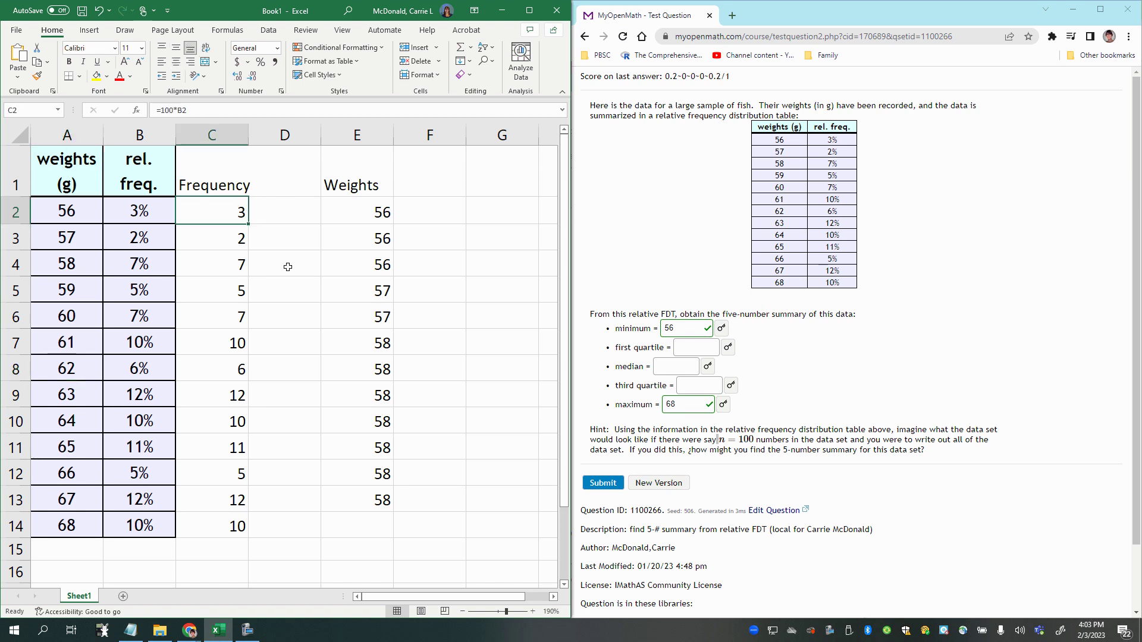
- Clear the contents of the Weights list in column E
{"action": "left_click_drag", "start_coordinate": [339, 191], "coordinate": [345, 521]}
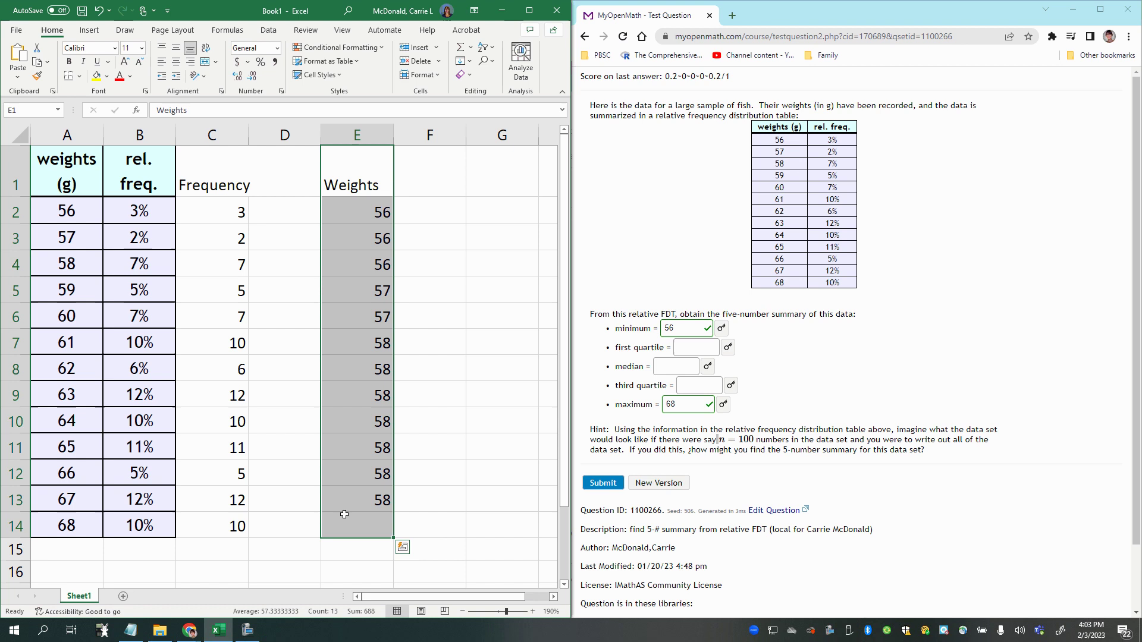
{"action": "right_click", "coordinate": [346, 520]}
{"action": "left_click", "coordinate": [419, 314]}
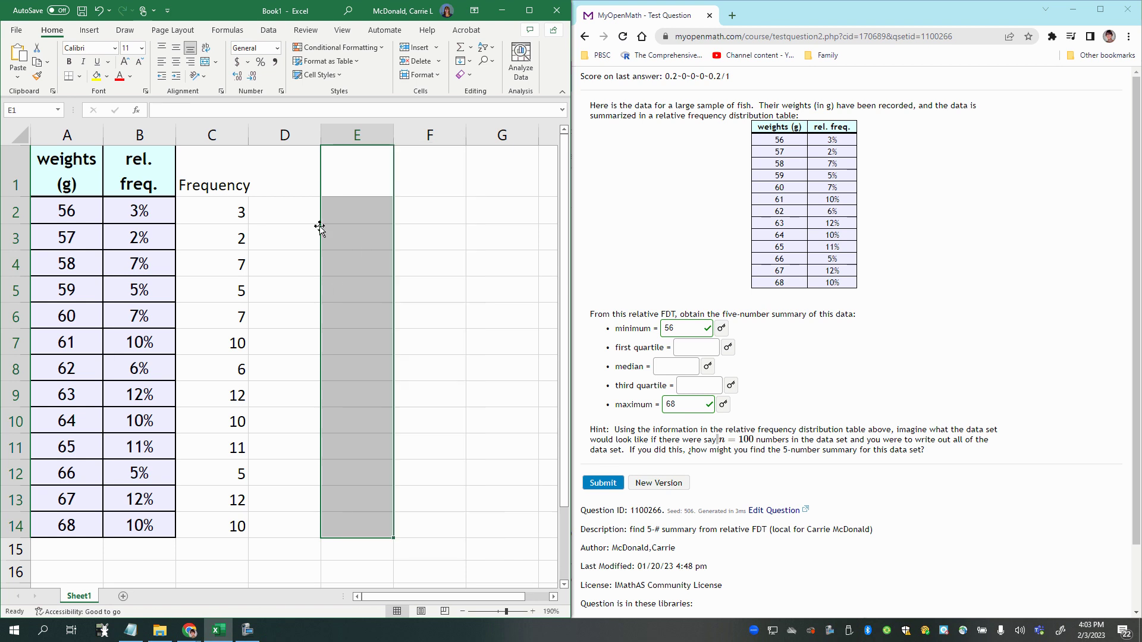
{"action": "left_click", "coordinate": [318, 225]}
- Put =SUM(C2:C14) in E2, totalling the frequencies to 100
{"action": "left_click", "coordinate": [371, 214]}
{"action": "type", "text": "=sum("}
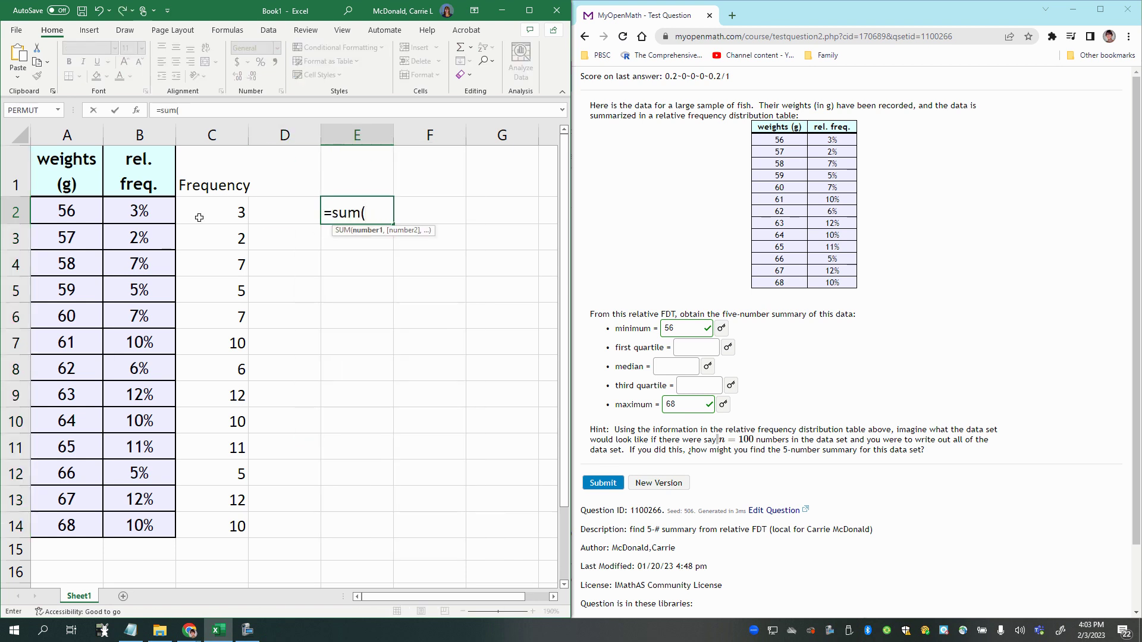
{"action": "left_click_drag", "start_coordinate": [199, 214], "coordinate": [241, 522]}
{"action": "key", "text": "Return"}
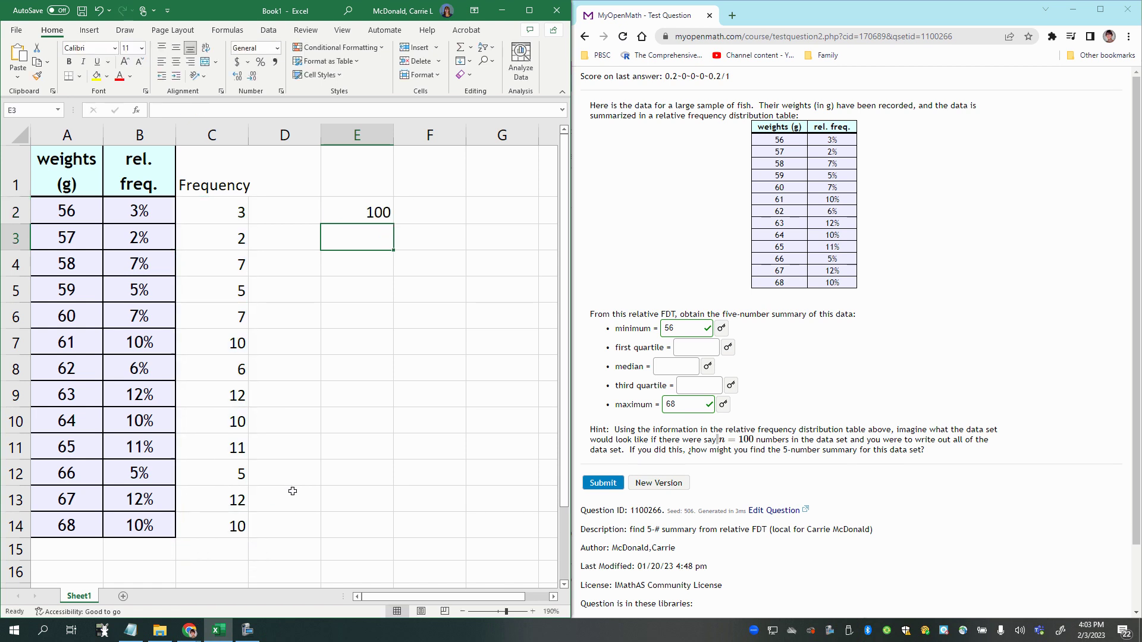
{"action": "left_click", "coordinate": [354, 205]}
- Enter =SUM over B2:B7 in E2, then extend the range through the 63 g row
{"action": "type", "text": "=sum("}
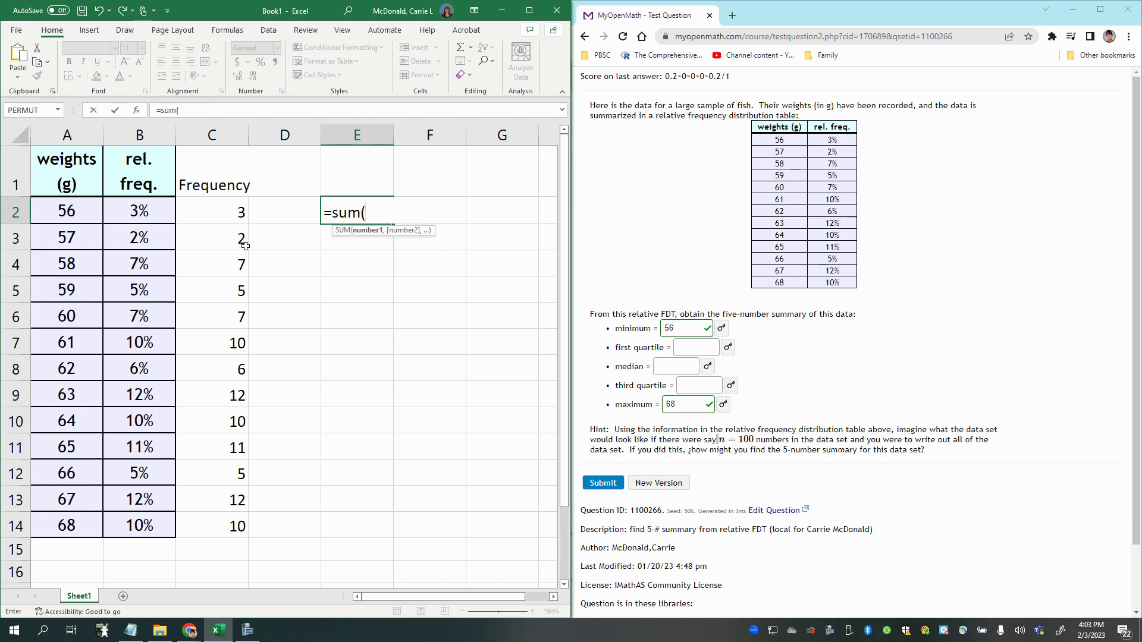
{"action": "left_click_drag", "start_coordinate": [139, 211], "coordinate": [139, 344]}
{"action": "key", "text": "Return"}
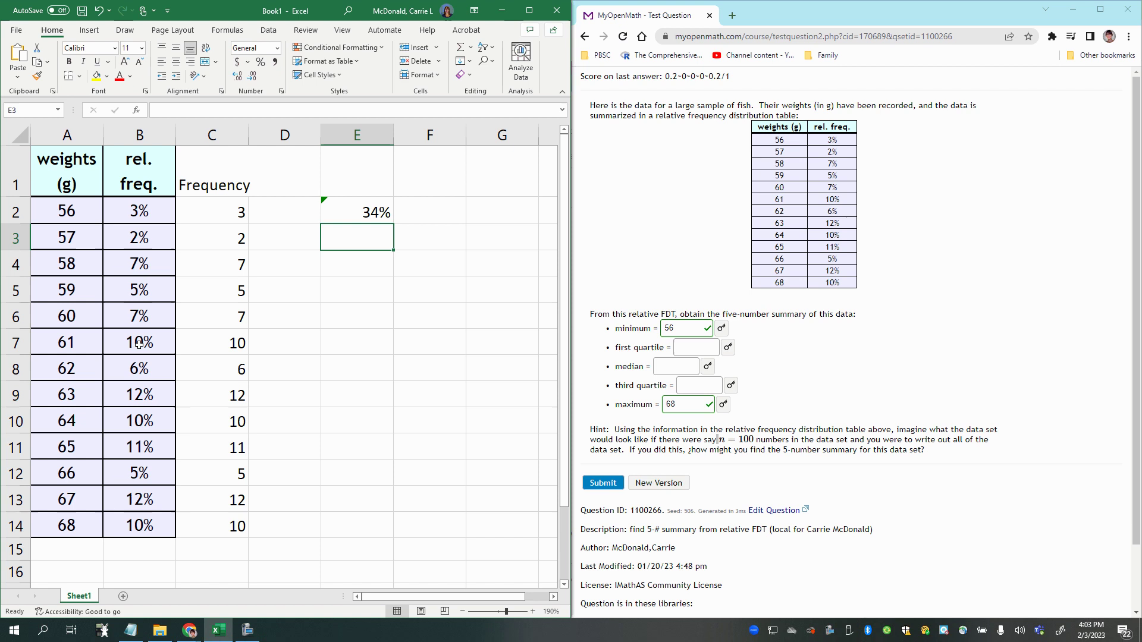
{"action": "key", "text": "Up"}
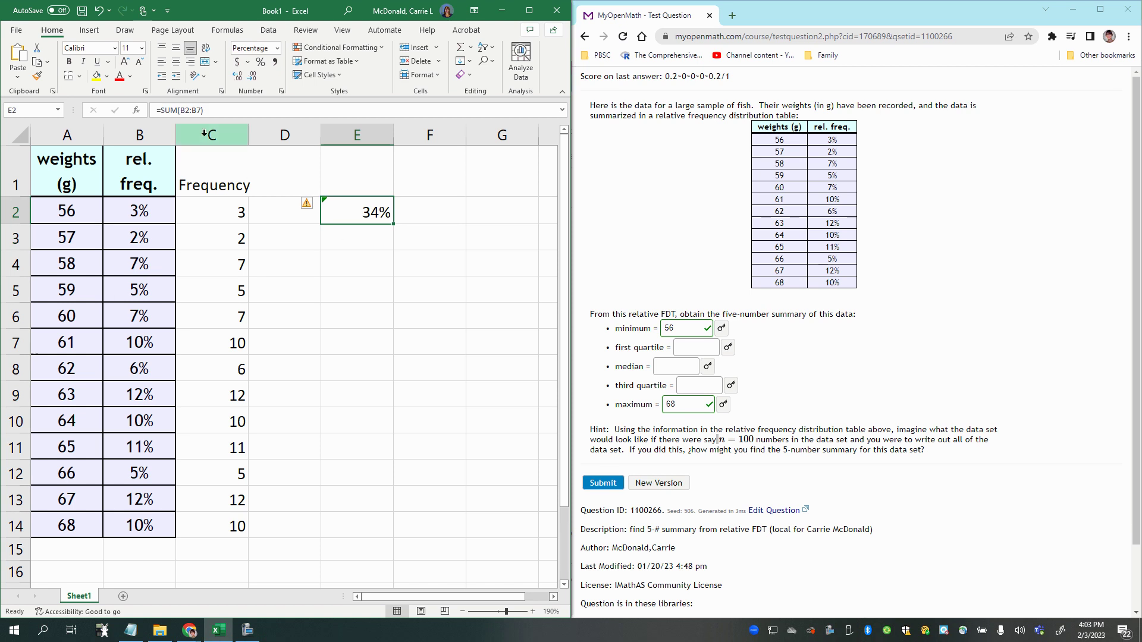
{"action": "left_click", "coordinate": [187, 110]}
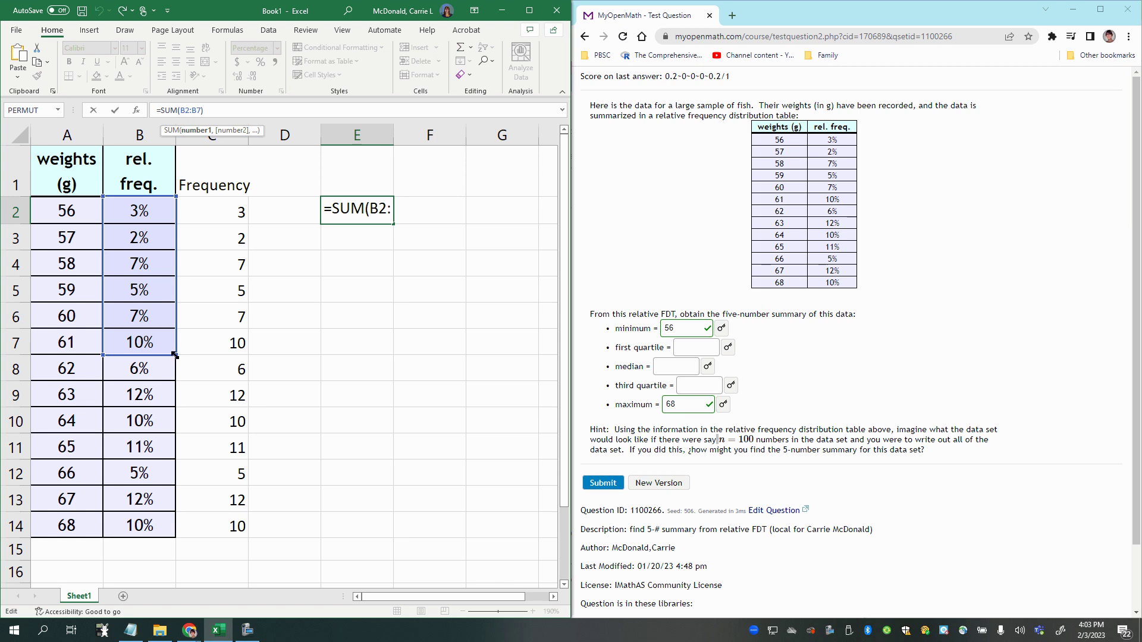
{"action": "left_click_drag", "start_coordinate": [174, 355], "coordinate": [175, 408]}
{"action": "key", "text": "Return"}
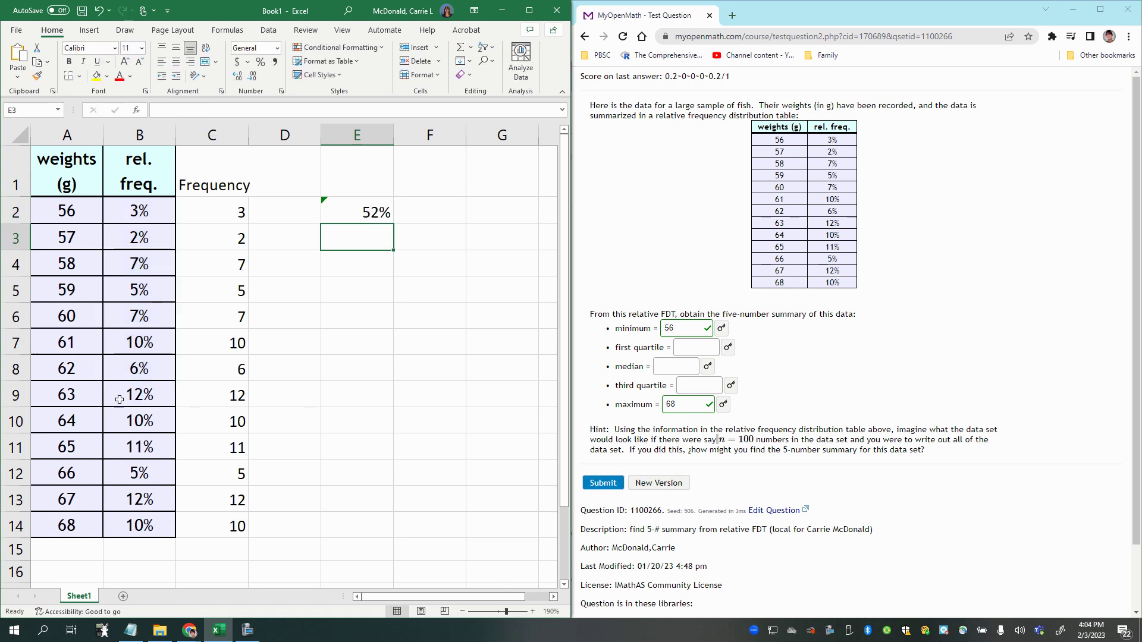
- Confirm E2's formula still shows 52% and look over the 62 g and 63 g rows
{"action": "left_click", "coordinate": [363, 212]}
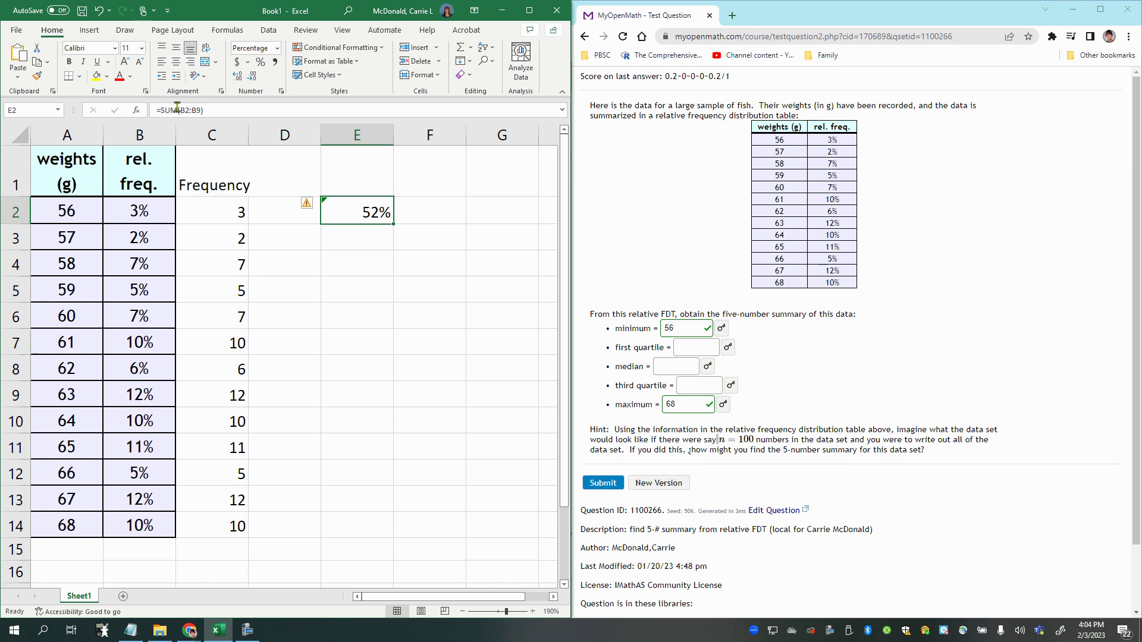
{"action": "left_click", "coordinate": [196, 110]}
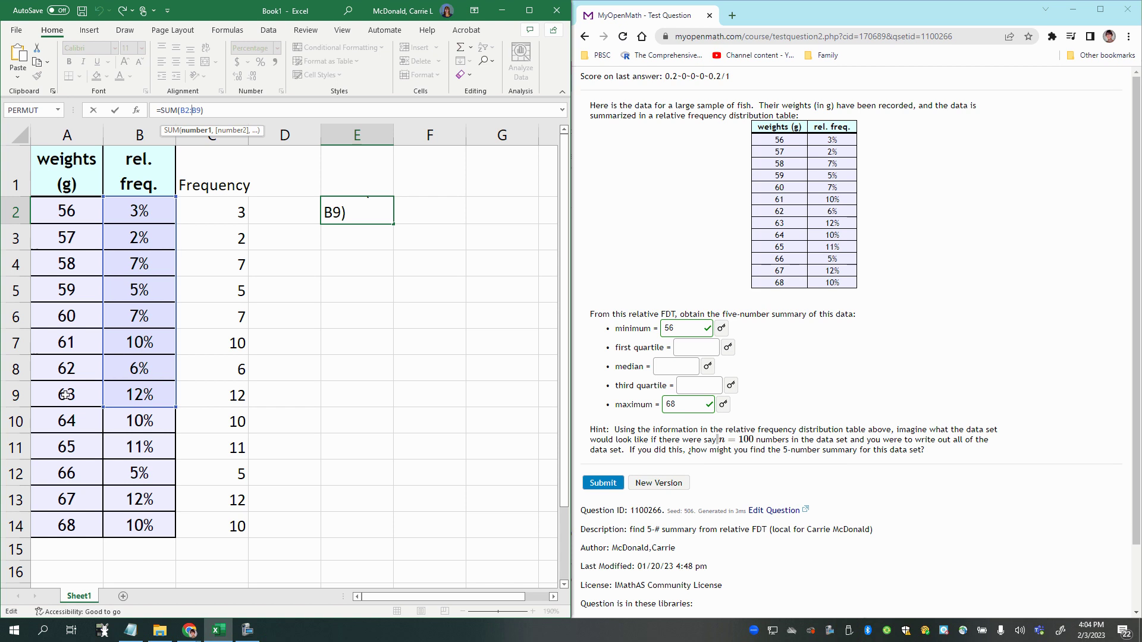
{"action": "key", "text": "Return"}
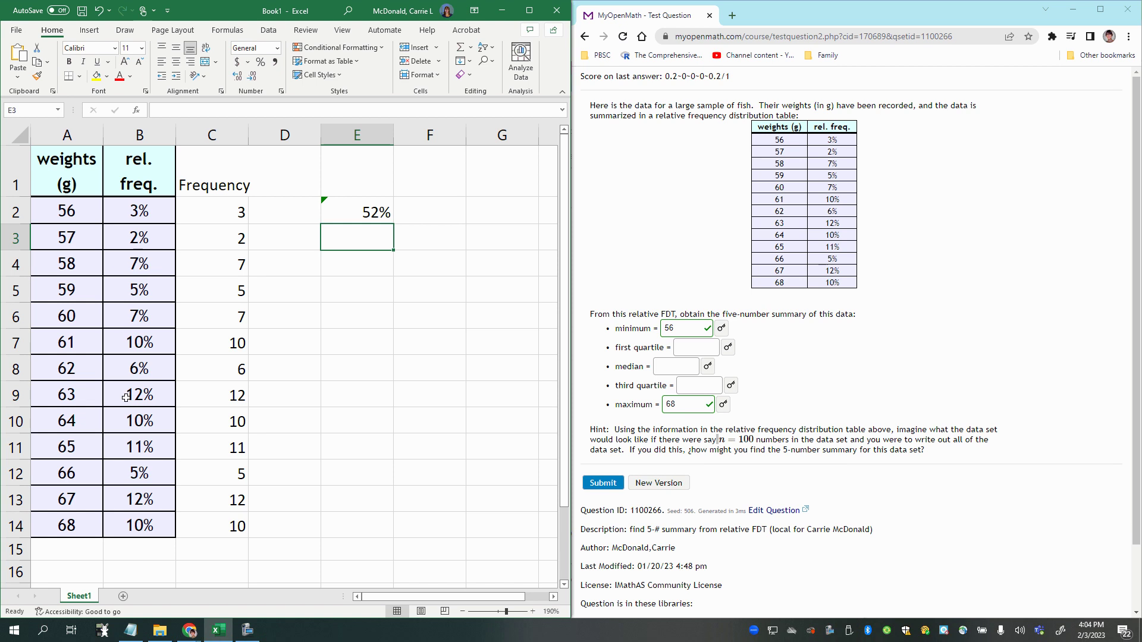
{"action": "left_click", "coordinate": [16, 396]}
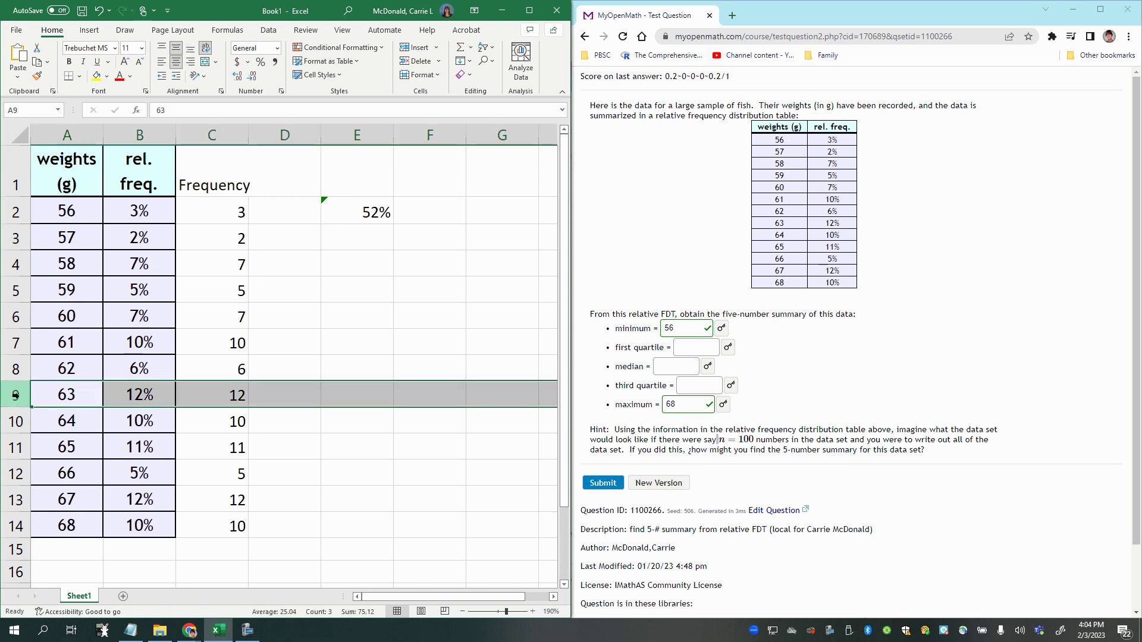
{"action": "left_click", "coordinate": [71, 373]}
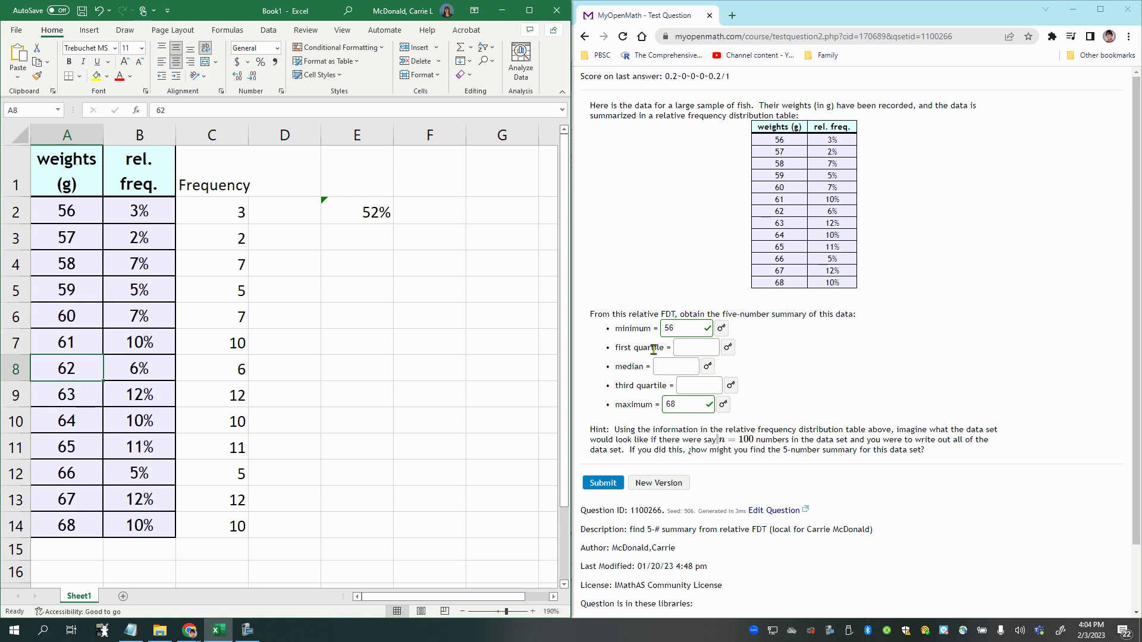
{"action": "left_click", "coordinate": [707, 347]}
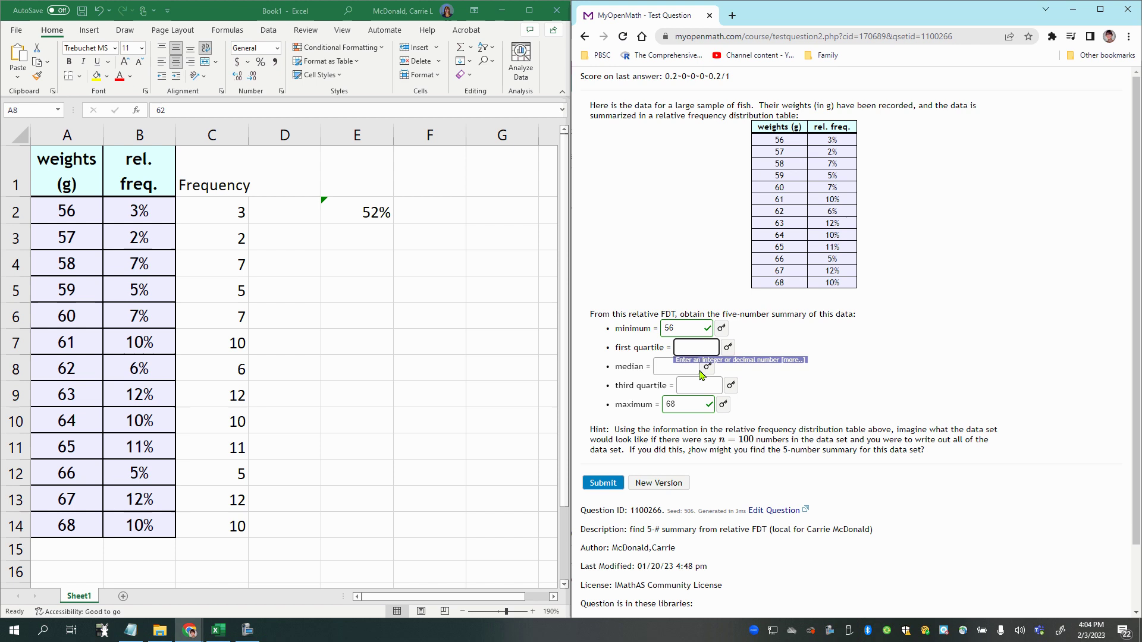
- Submit 62 as the fish-weight median, which is marked incorrect, then reopen E2's sum formula
{"action": "left_click", "coordinate": [679, 368]}
{"action": "type", "text": "62"}
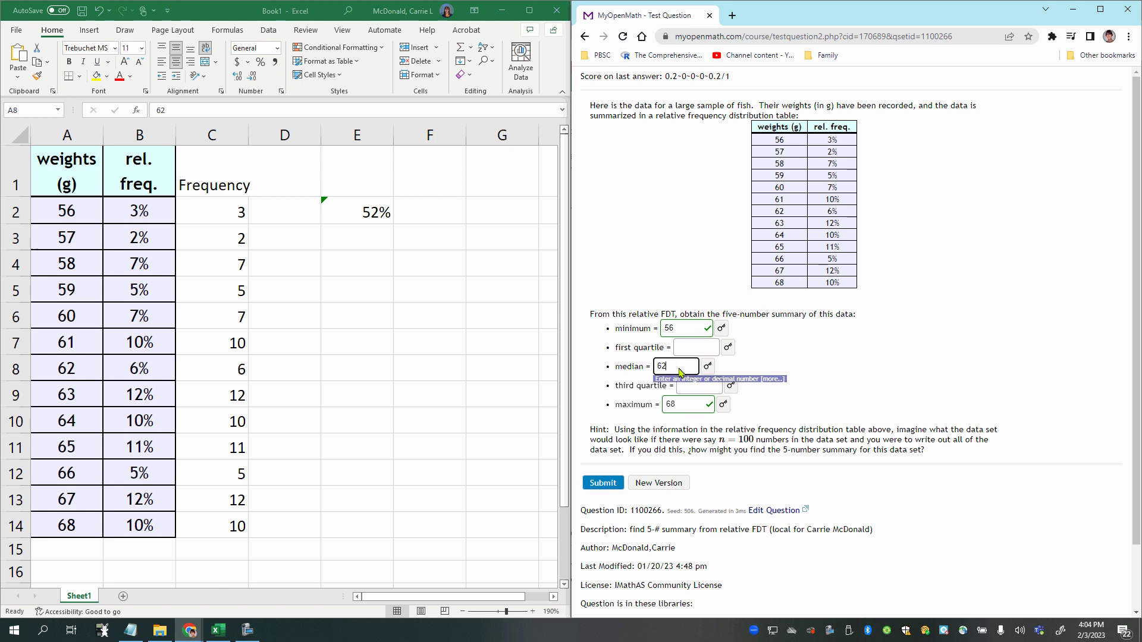
{"action": "key", "text": "Return"}
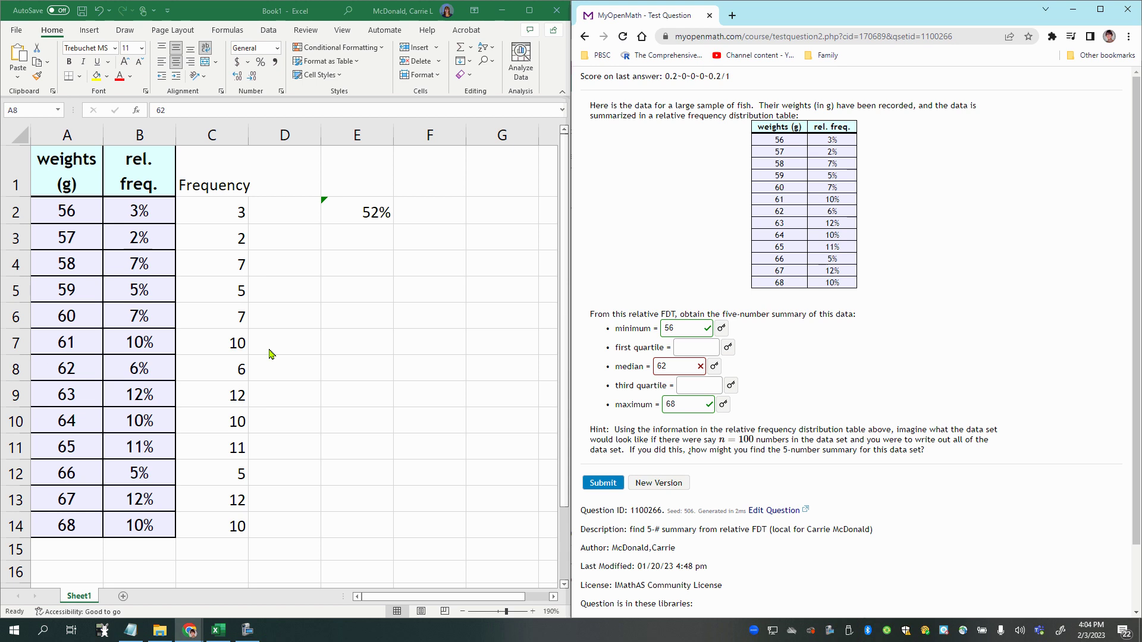
{"action": "left_click", "coordinate": [359, 225]}
{"action": "key", "text": "F2"}
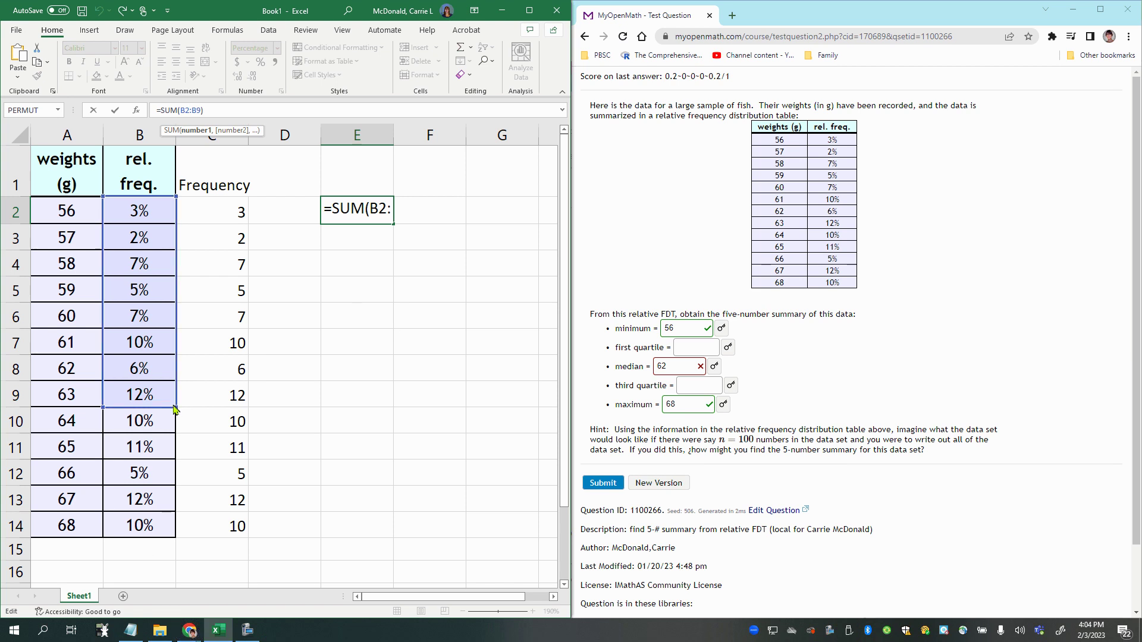
- Try totalling the relative frequencies B2:B9 in E2, check the 52% result, then clear E2
{"action": "left_click_drag", "start_coordinate": [176, 409], "coordinate": [248, 409]}
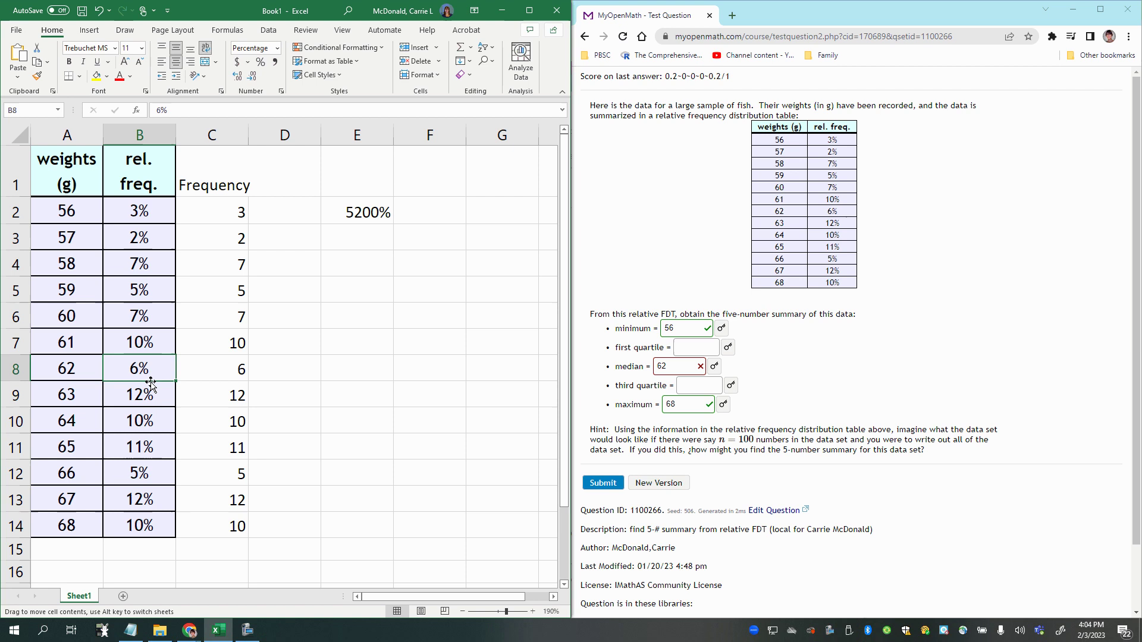
{"action": "left_click", "coordinate": [381, 212]}
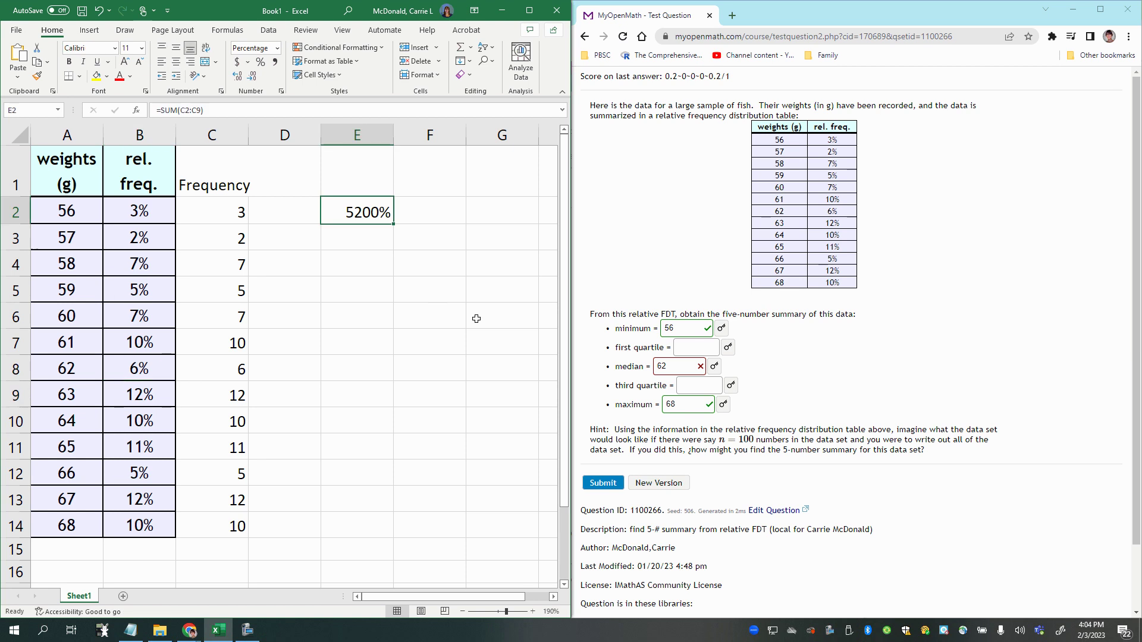
{"action": "key", "text": "ctrl+z"}
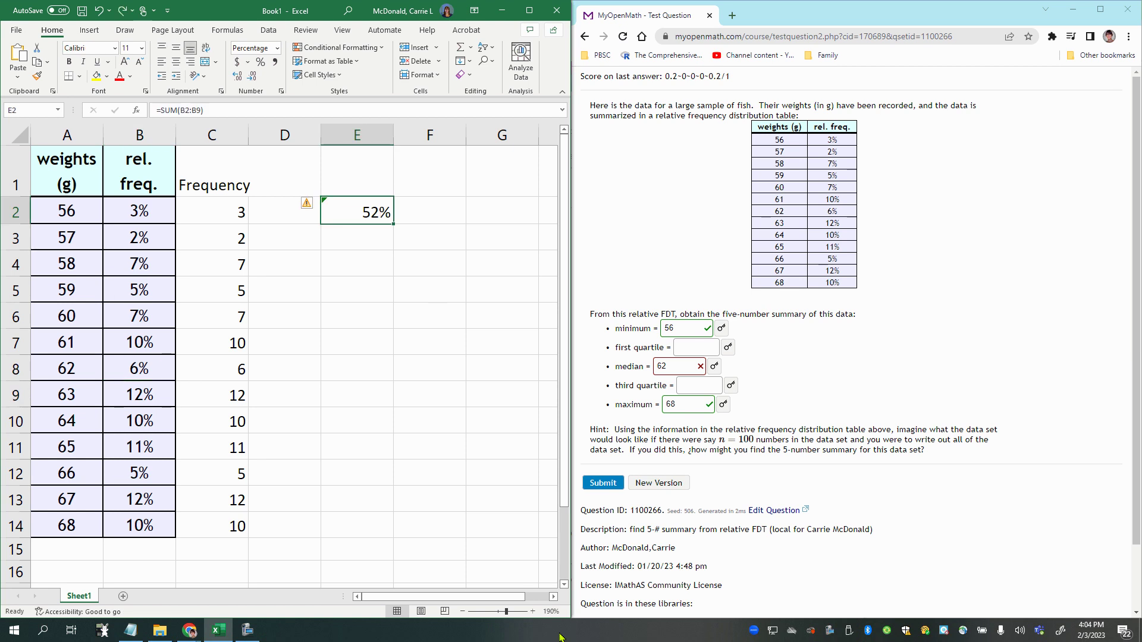
{"action": "left_click", "coordinate": [247, 630]}
{"action": "left_click", "coordinate": [942, 564]}
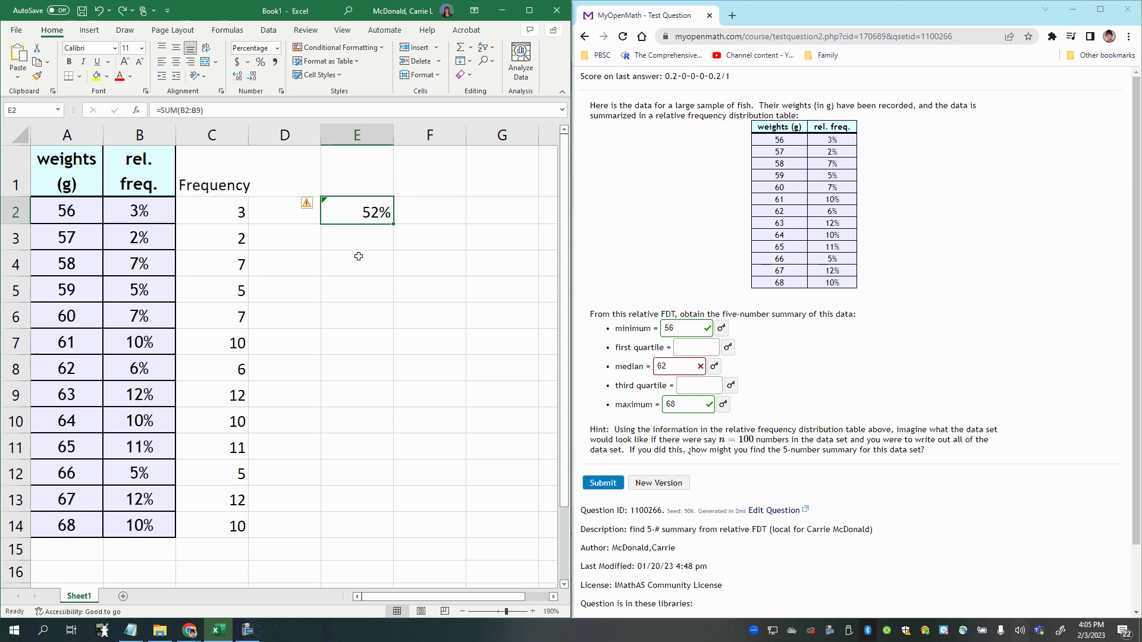
{"action": "left_click", "coordinate": [355, 229]}
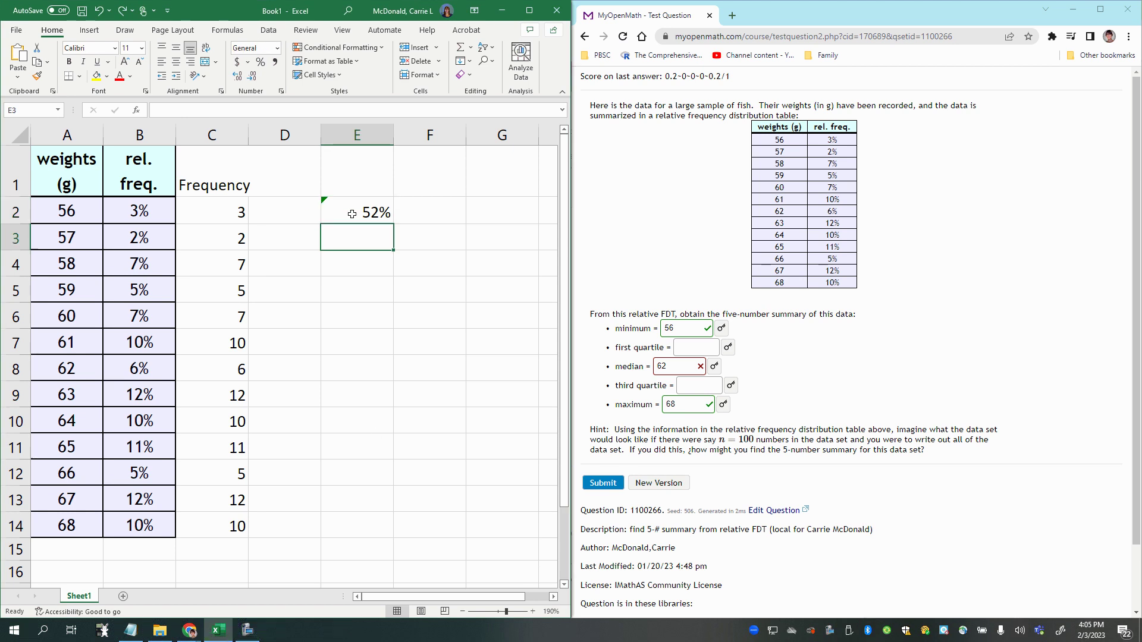
{"action": "left_click", "coordinate": [351, 213]}
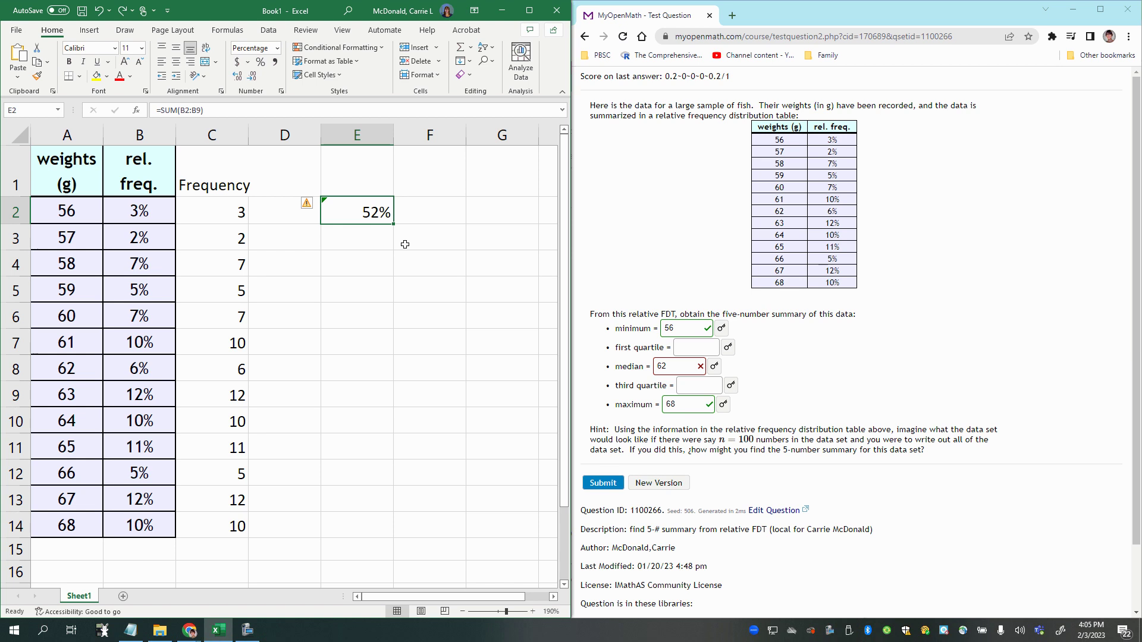
{"action": "key", "text": "ctrl+z"}
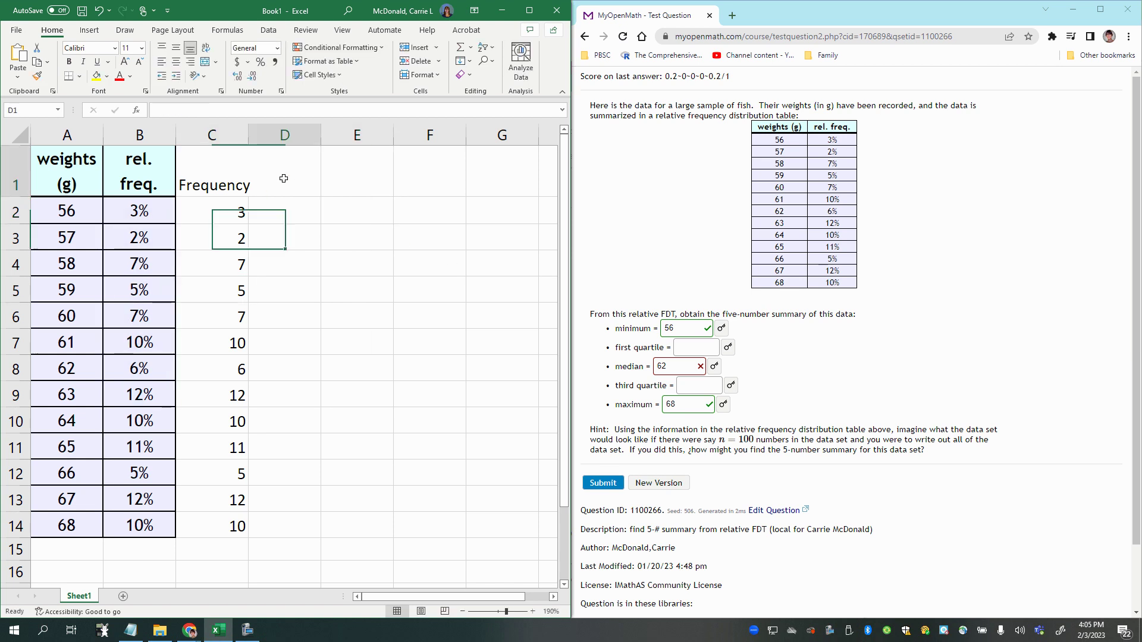
- Add a 'Cumulative Frequency' heading in D1 with running totals 3% and 5% in D2:D3
{"action": "left_click", "coordinate": [289, 180]}
{"action": "type", "text": "Cumul"}
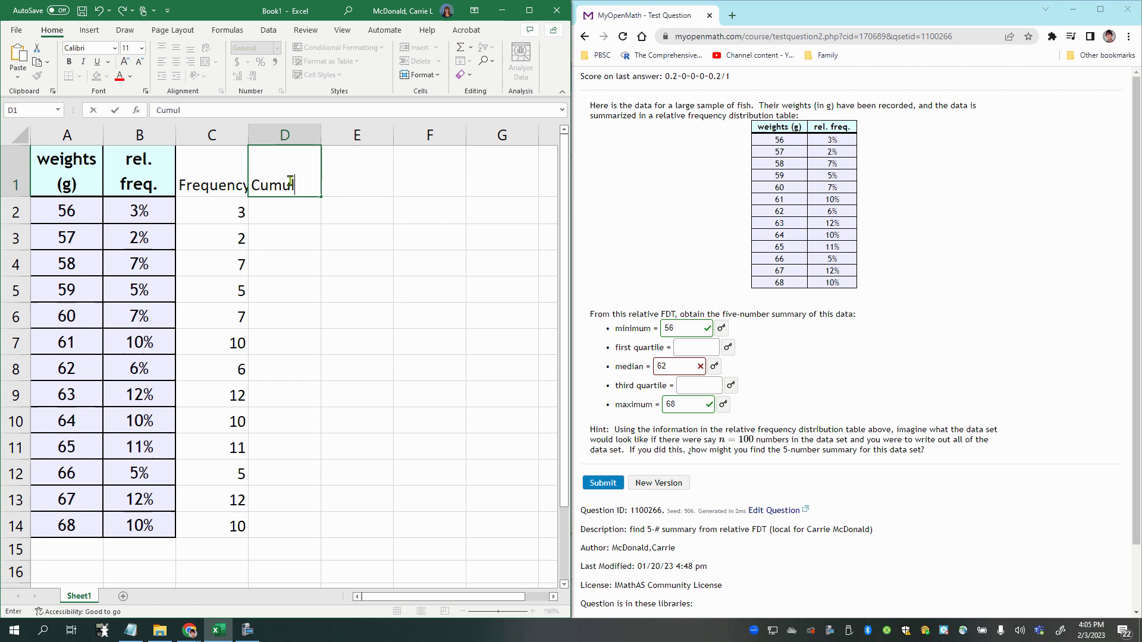
{"action": "type", "text": "ative"}
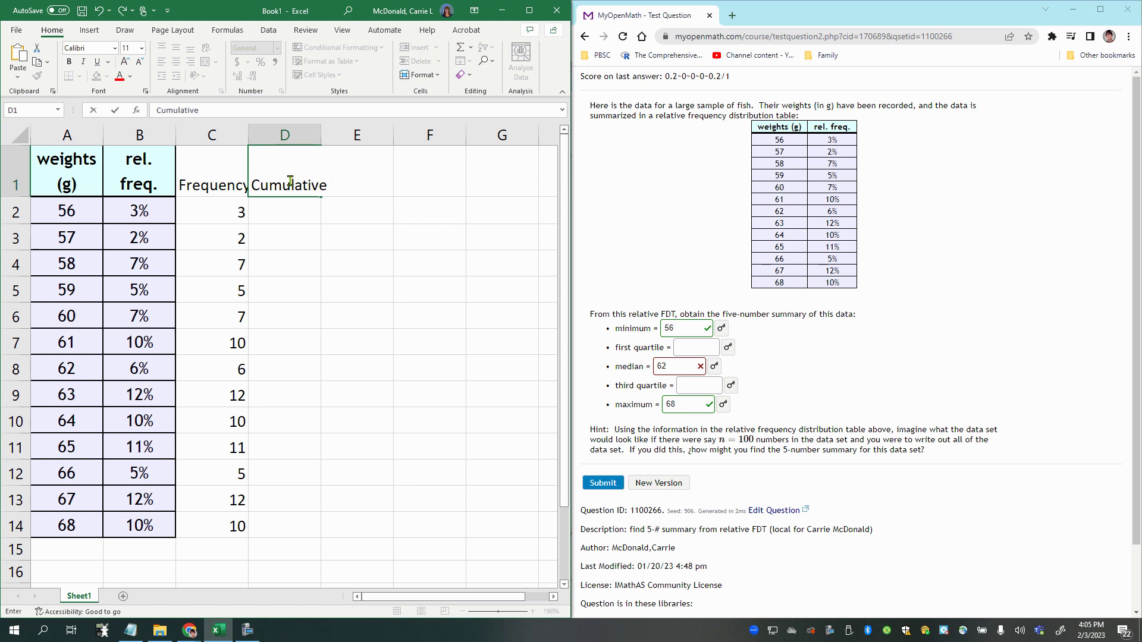
{"action": "type", "text": " Frequency"}
{"action": "key", "text": "Return"}
{"action": "type", "text": "=sum("}
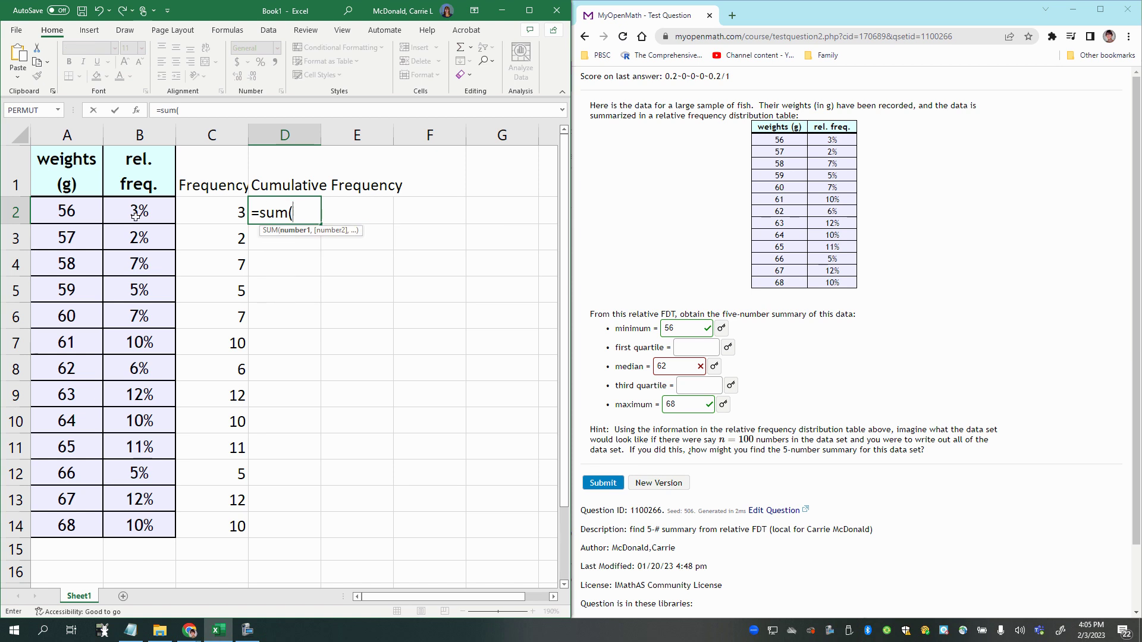
{"action": "mouse_move", "coordinate": [136, 216]}
{"action": "left_mouse_down"}
{"action": "mouse_move", "coordinate": [140, 238]}
{"action": "mouse_move", "coordinate": [141, 217]}
{"action": "left_mouse_up"}
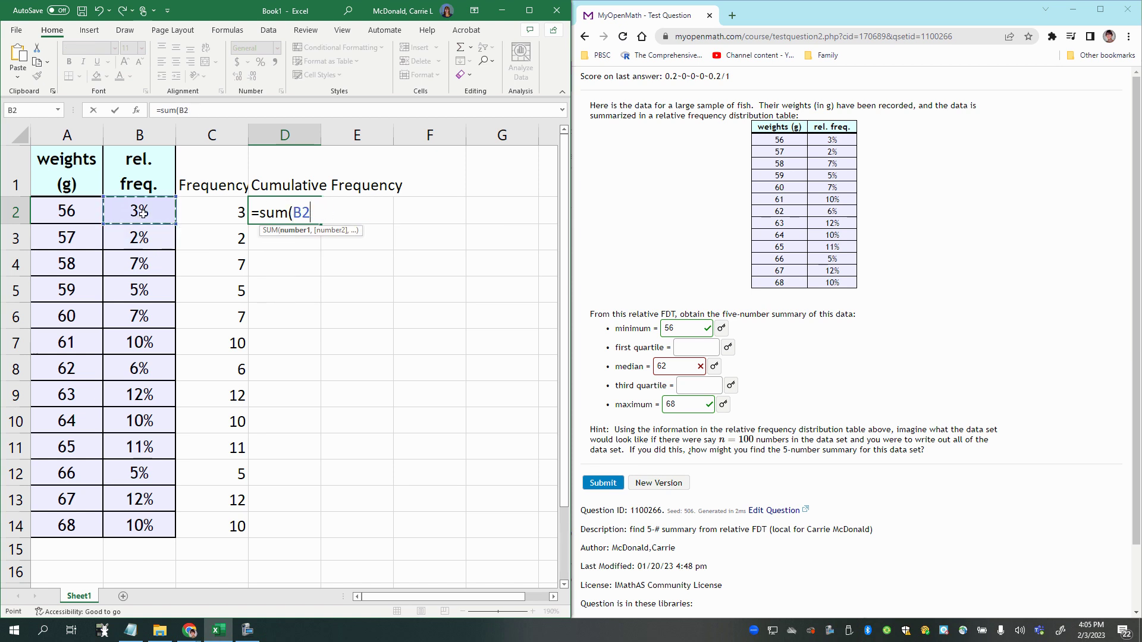
{"action": "key", "text": "Return"}
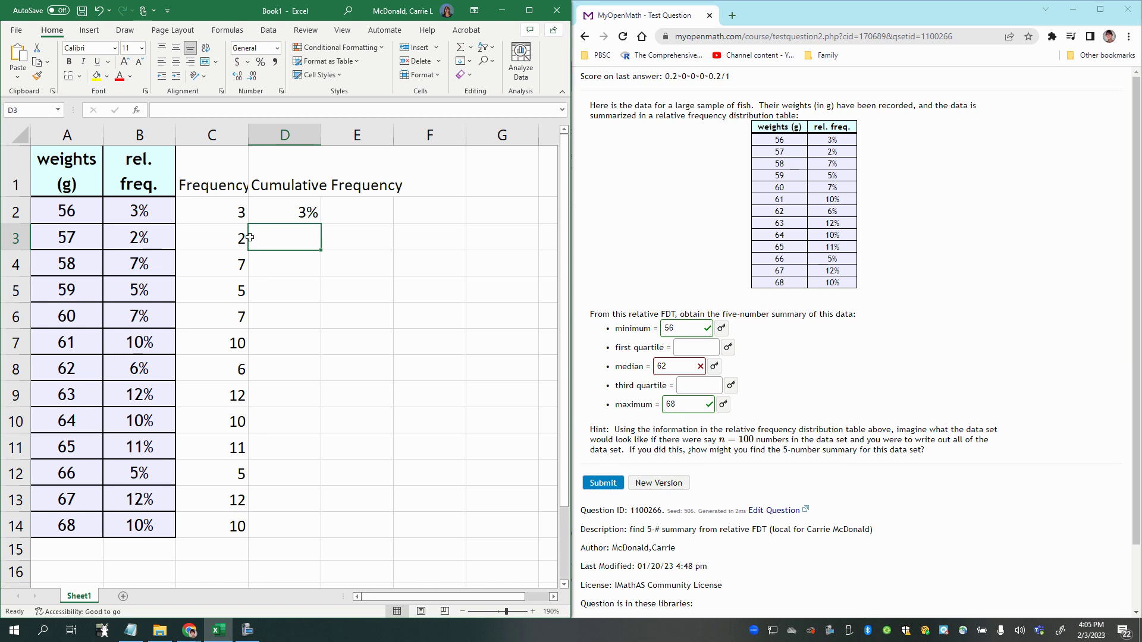
{"action": "type", "text": "=s"}
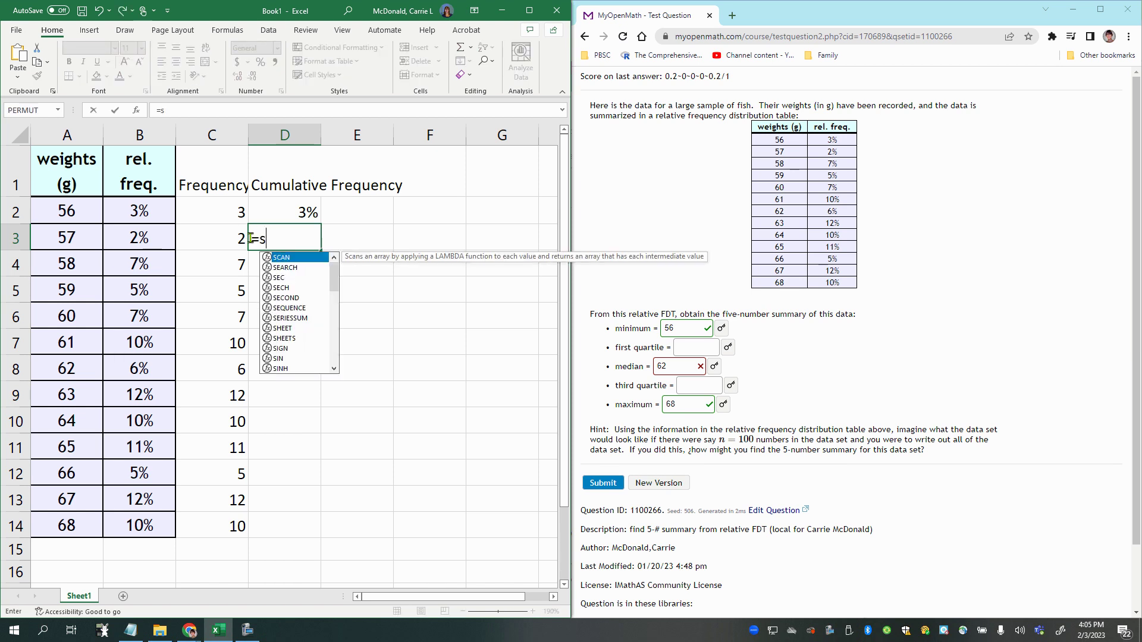
{"action": "type", "text": "um("}
{"action": "left_click_drag", "start_coordinate": [152, 211], "coordinate": [151, 238]}
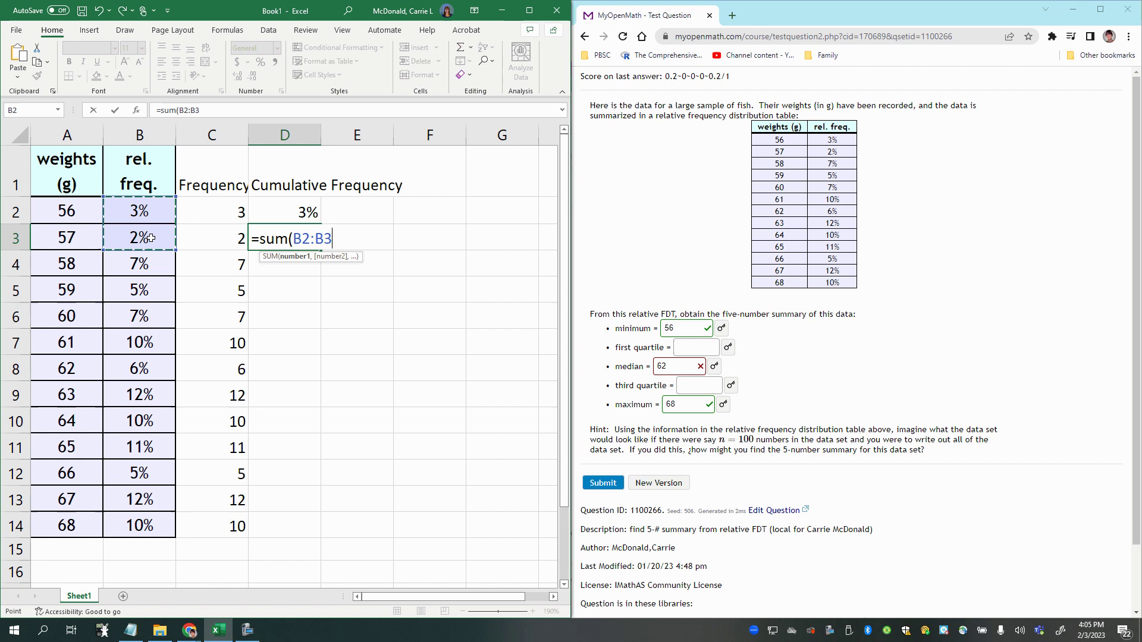
{"action": "key", "text": "Return"}
- Enter cumulative totals 12% and 17% in D4:D5 using =SUM(B2:B4) and =SUM(B2:B5)
{"action": "left_click", "coordinate": [15, 238]}
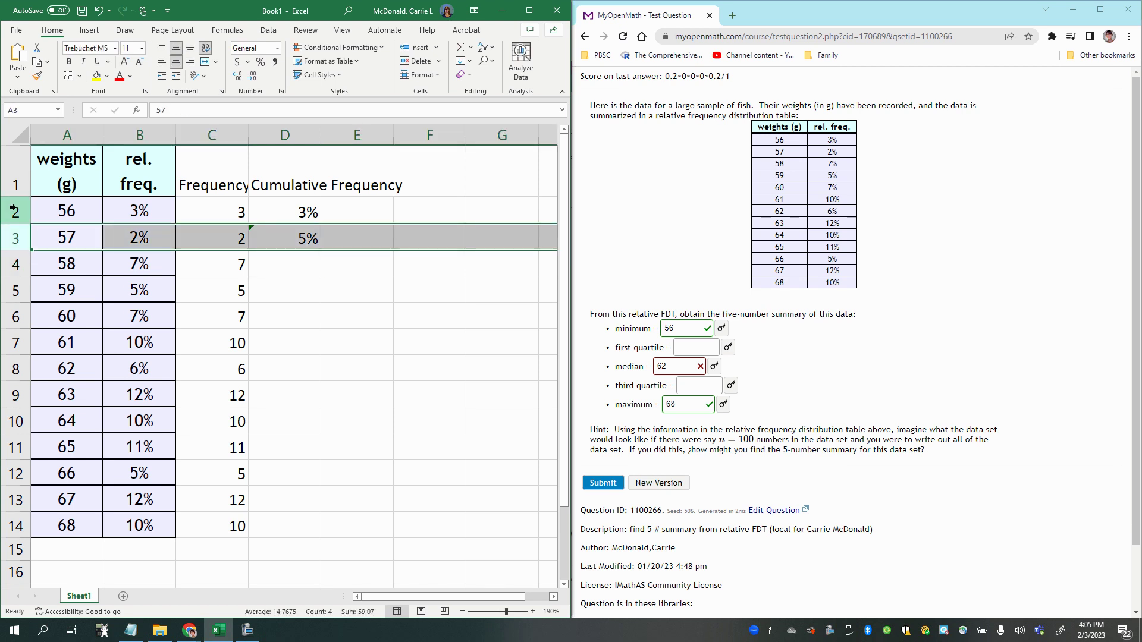
{"action": "left_click_drag", "start_coordinate": [15, 212], "coordinate": [15, 238]}
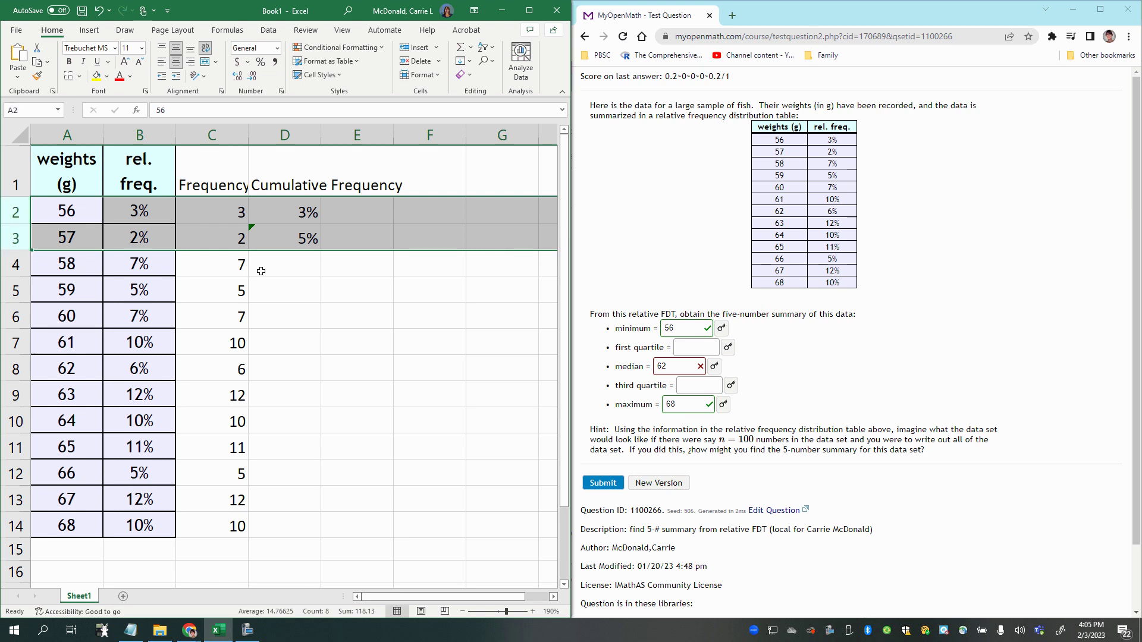
{"action": "left_click", "coordinate": [268, 264]}
{"action": "type", "text": "=sum("}
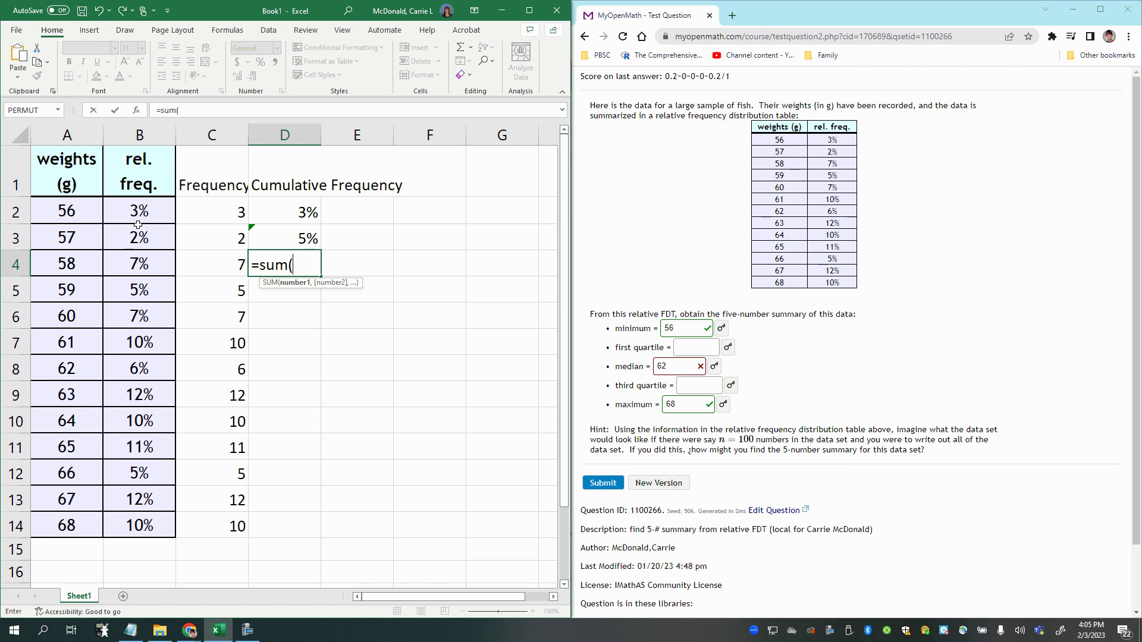
{"action": "left_click_drag", "start_coordinate": [137, 212], "coordinate": [138, 267]}
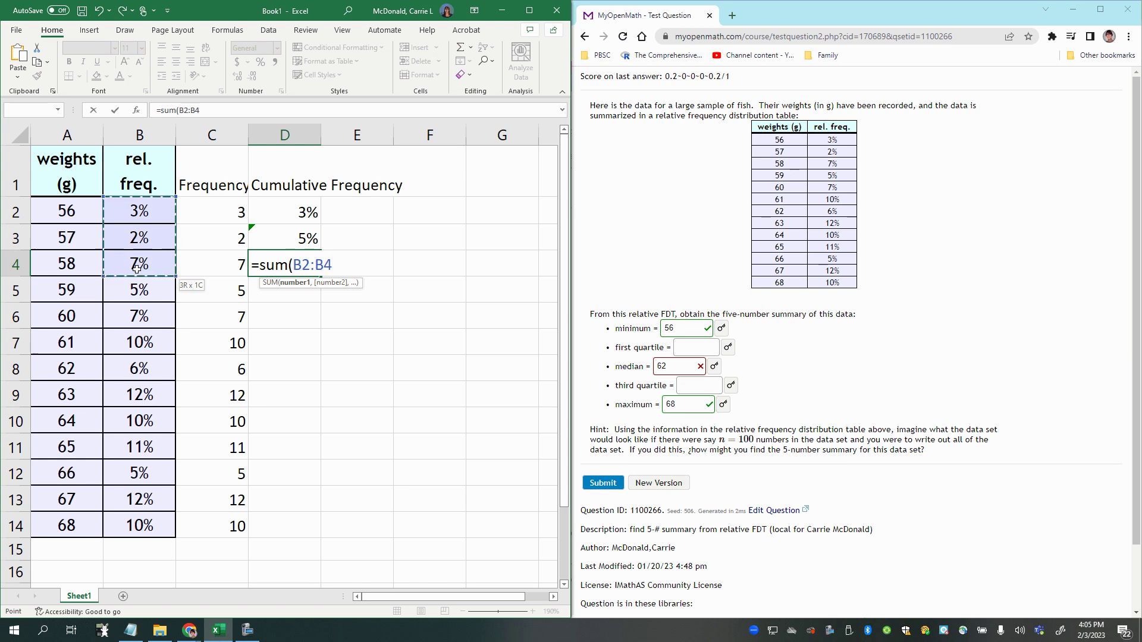
{"action": "key", "text": "Return"}
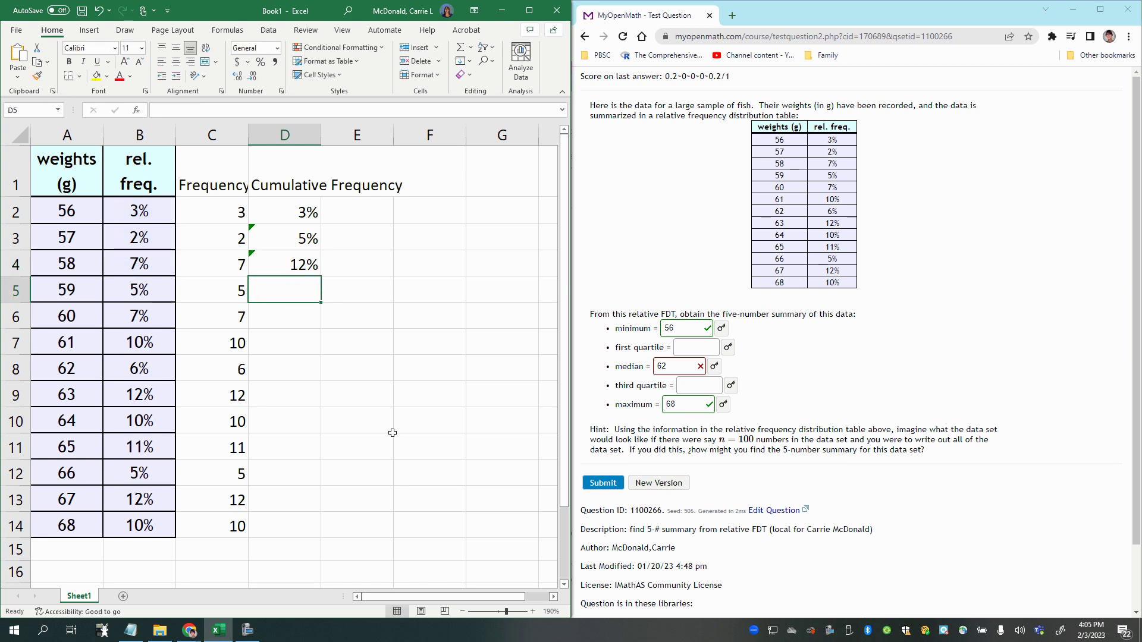
{"action": "type", "text": "=sum("}
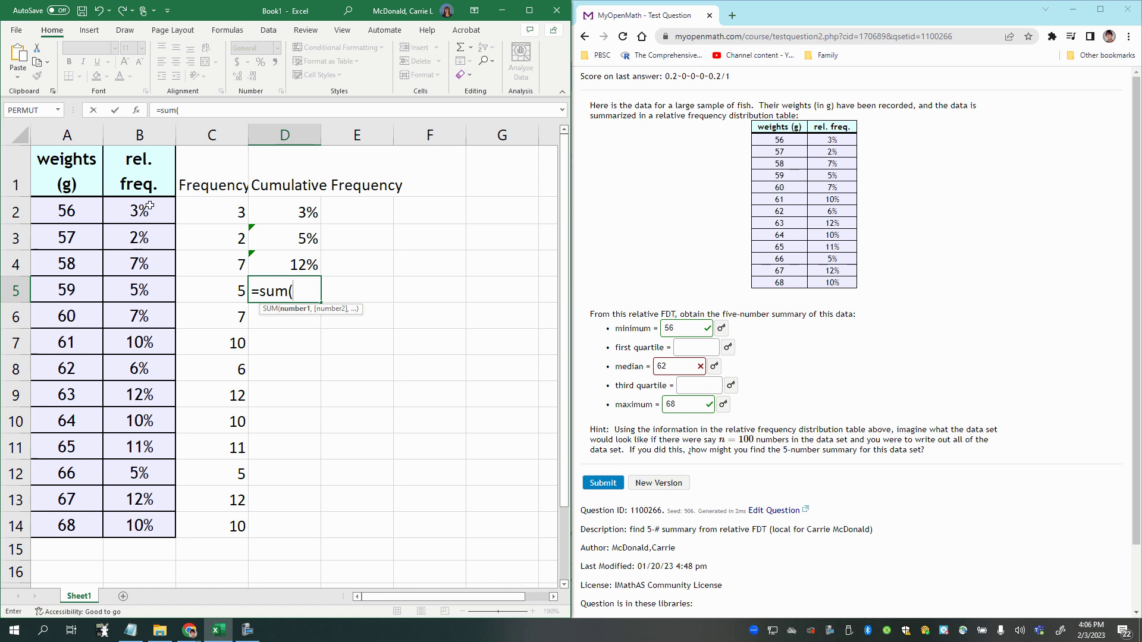
{"action": "left_click_drag", "start_coordinate": [139, 211], "coordinate": [149, 289]}
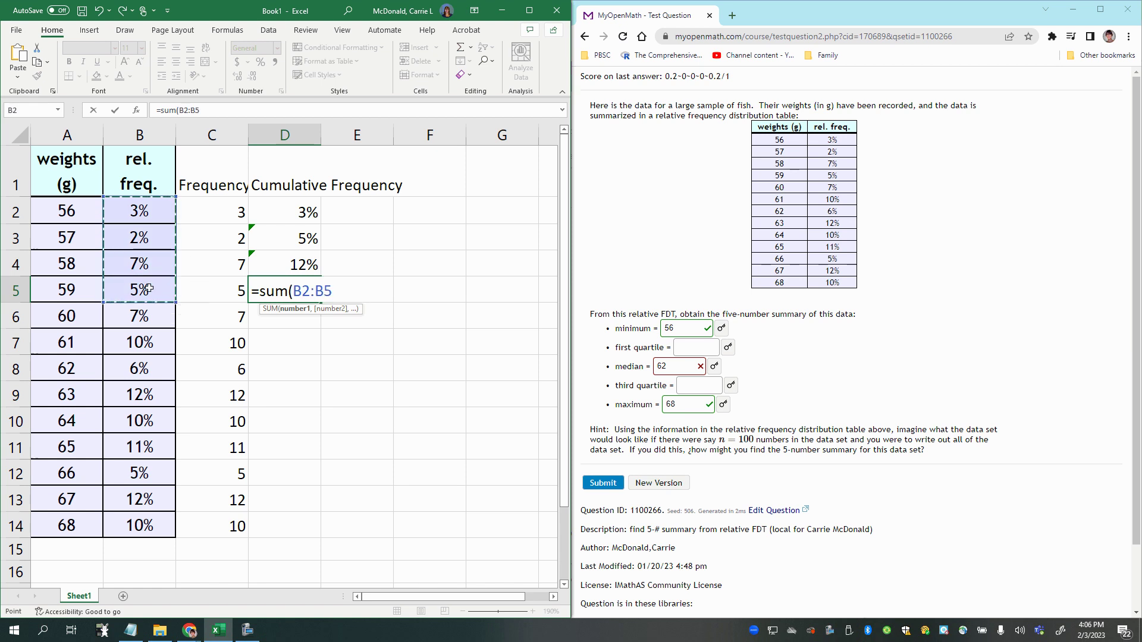
{"action": "key", "text": "Return"}
- Continue the running totals with 24%, 34% and 40% in D6:D8, through 62 g
{"action": "type", "text": "=sum("}
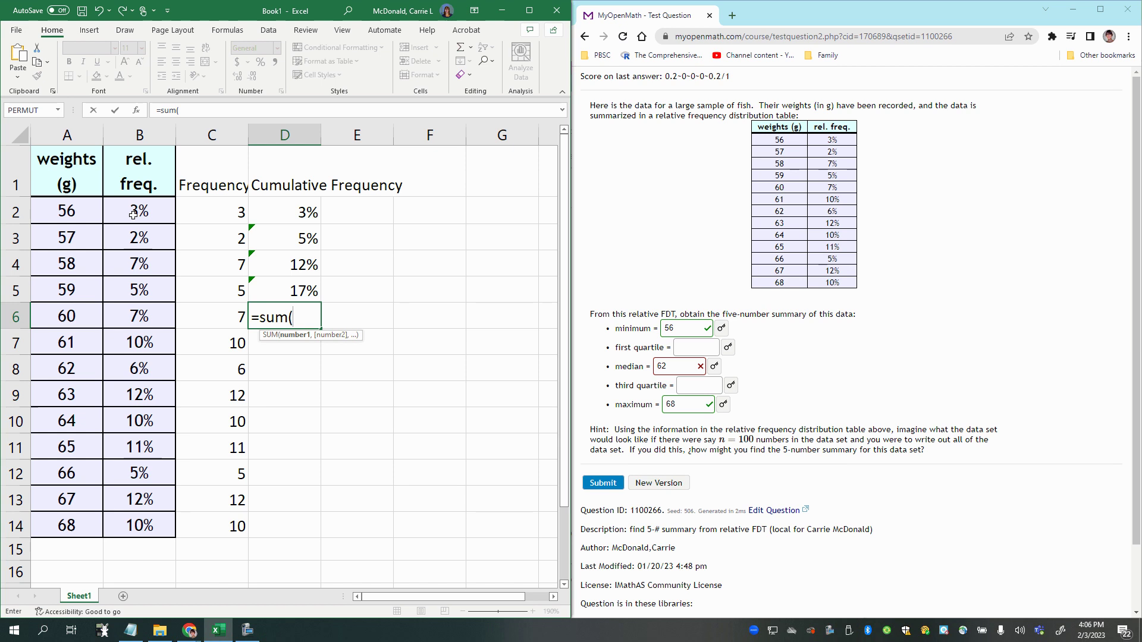
{"action": "left_click_drag", "start_coordinate": [133, 214], "coordinate": [132, 319]}
{"action": "key", "text": "Return"}
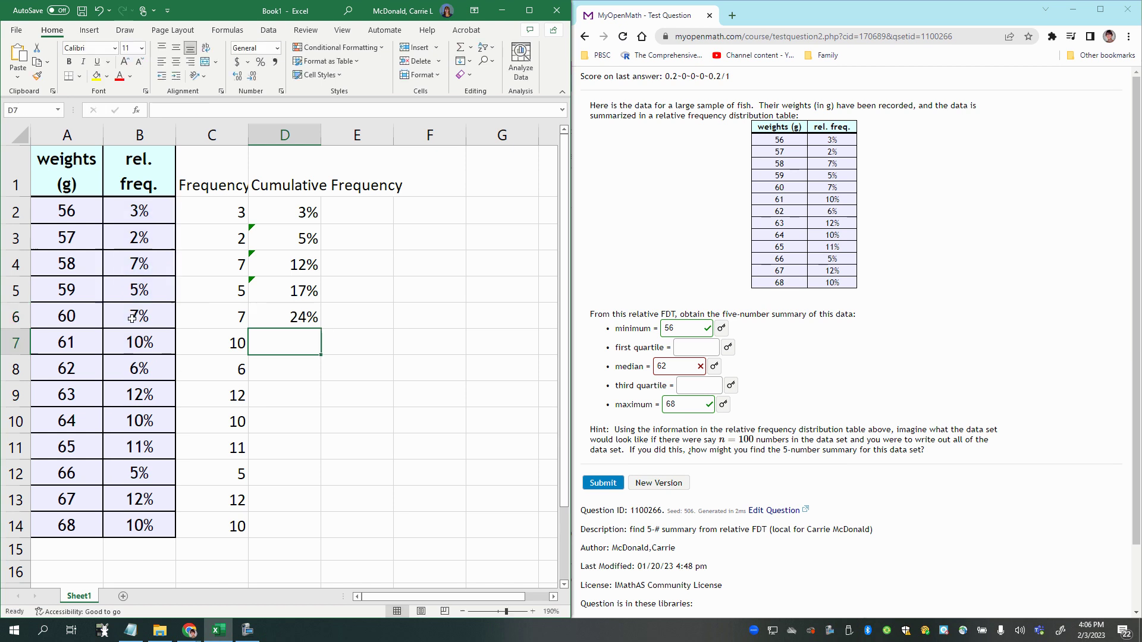
{"action": "type", "text": "=sum("}
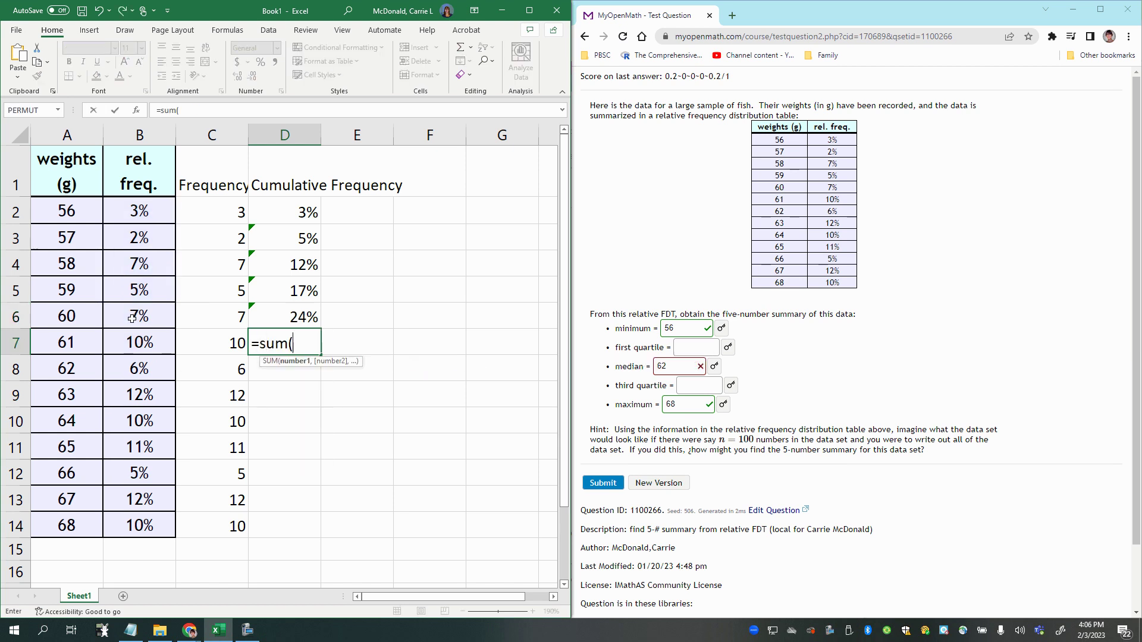
{"action": "left_click_drag", "start_coordinate": [133, 213], "coordinate": [138, 333]}
{"action": "key", "text": "Return"}
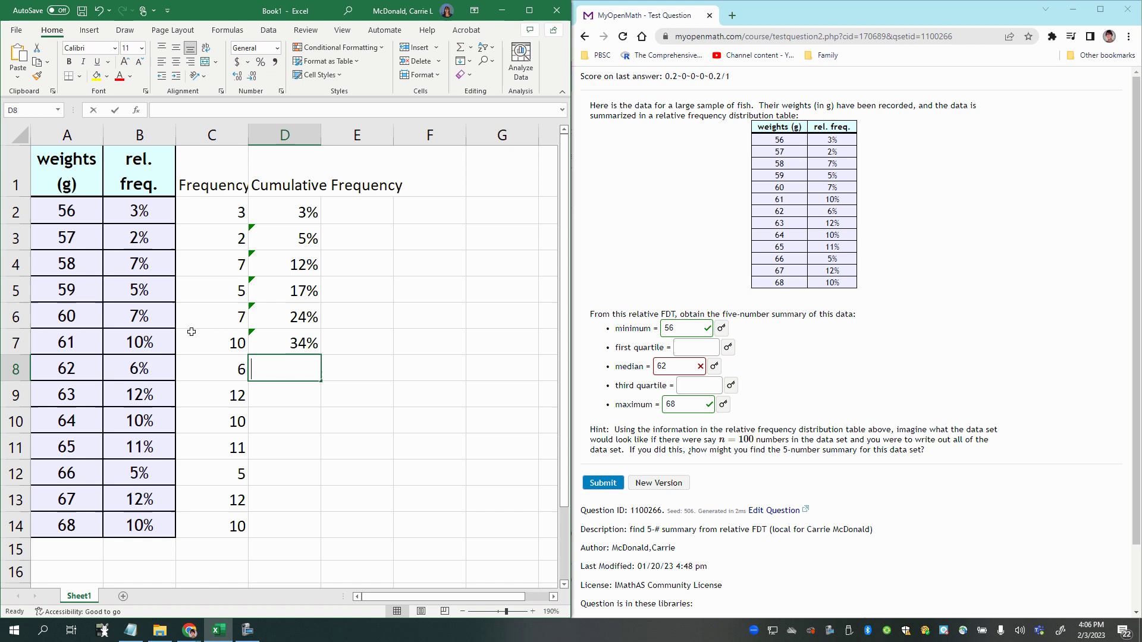
{"action": "type", "text": "=sum("}
{"action": "left_click_drag", "start_coordinate": [119, 209], "coordinate": [126, 369]}
{"action": "key", "text": "Return"}
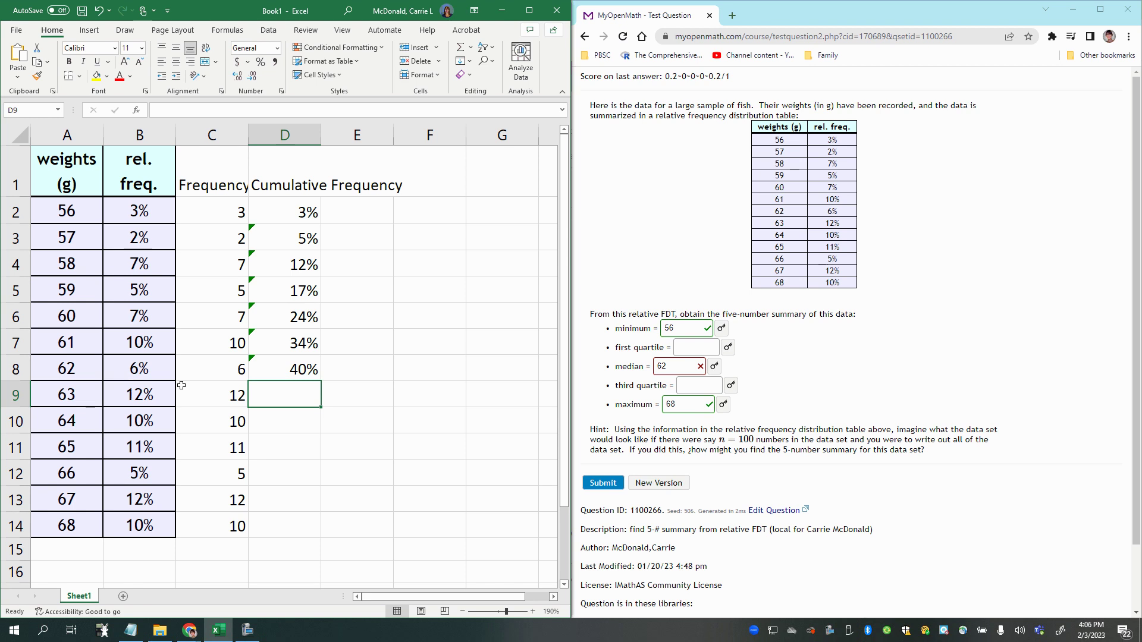
{"action": "left_click", "coordinate": [178, 110]}
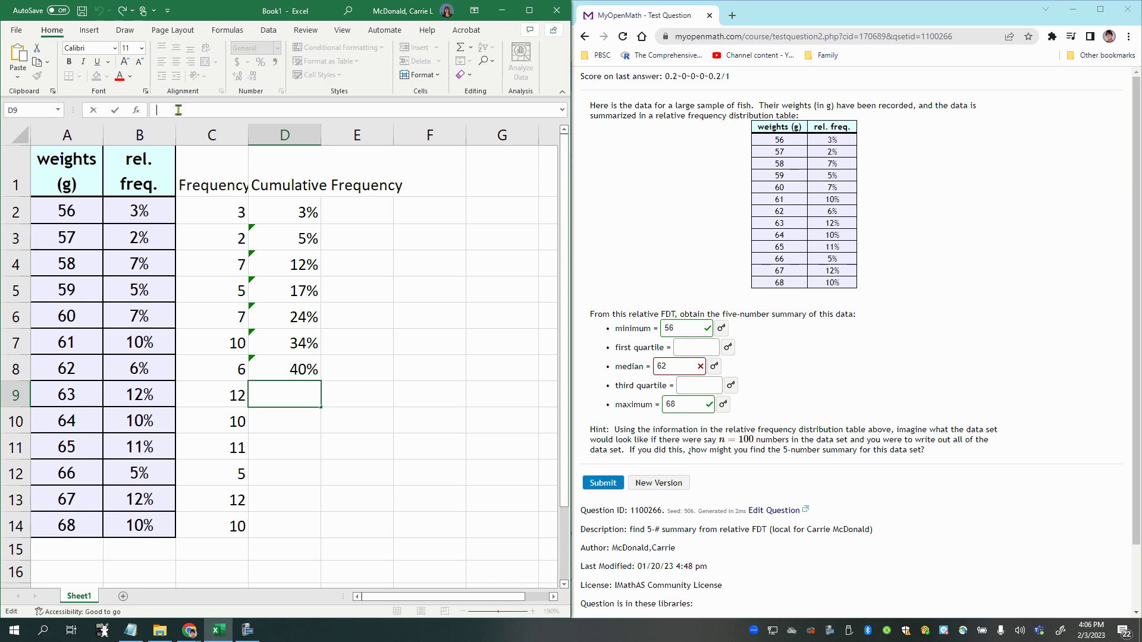
{"action": "left_click", "coordinate": [283, 370]}
{"action": "left_click", "coordinate": [2, 370]}
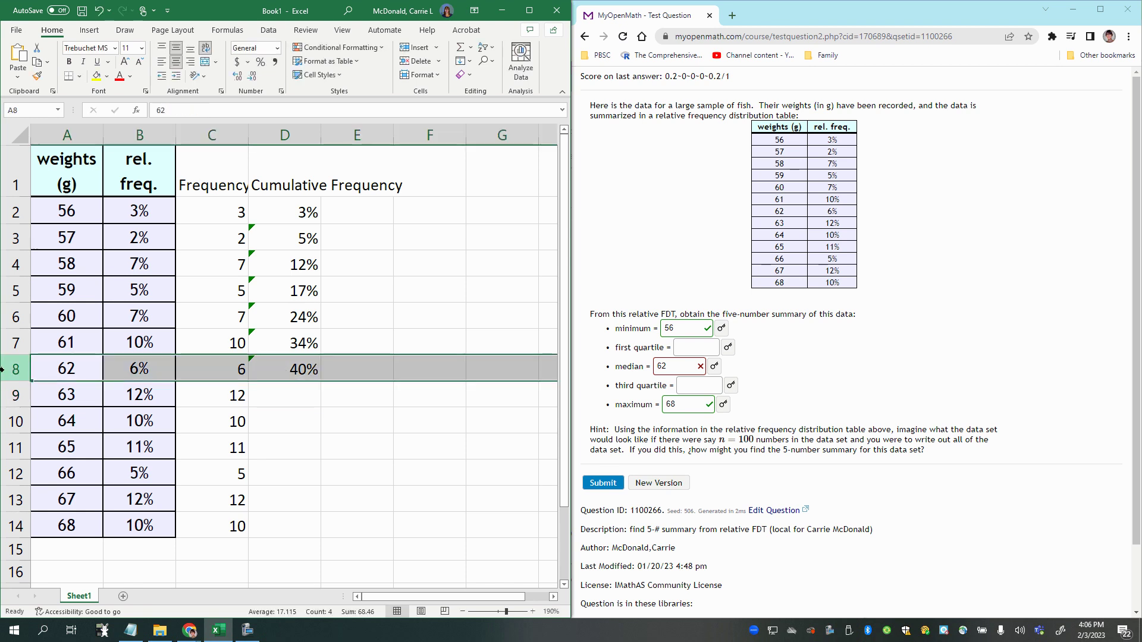
{"action": "left_click", "coordinate": [72, 372]}
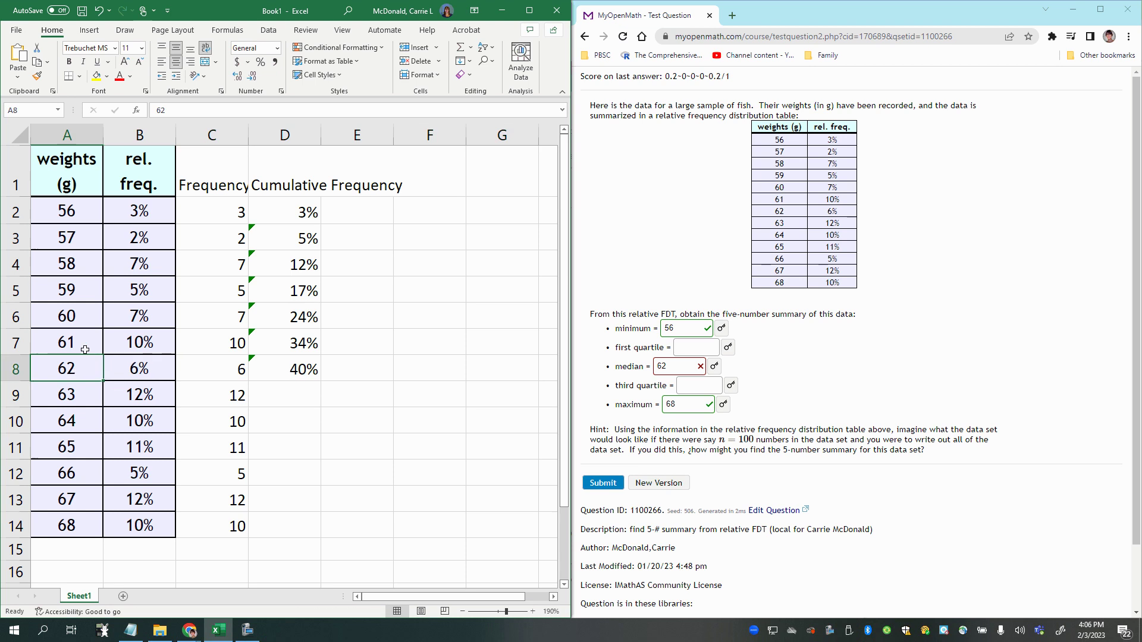
{"action": "left_click_drag", "start_coordinate": [82, 224], "coordinate": [154, 373]}
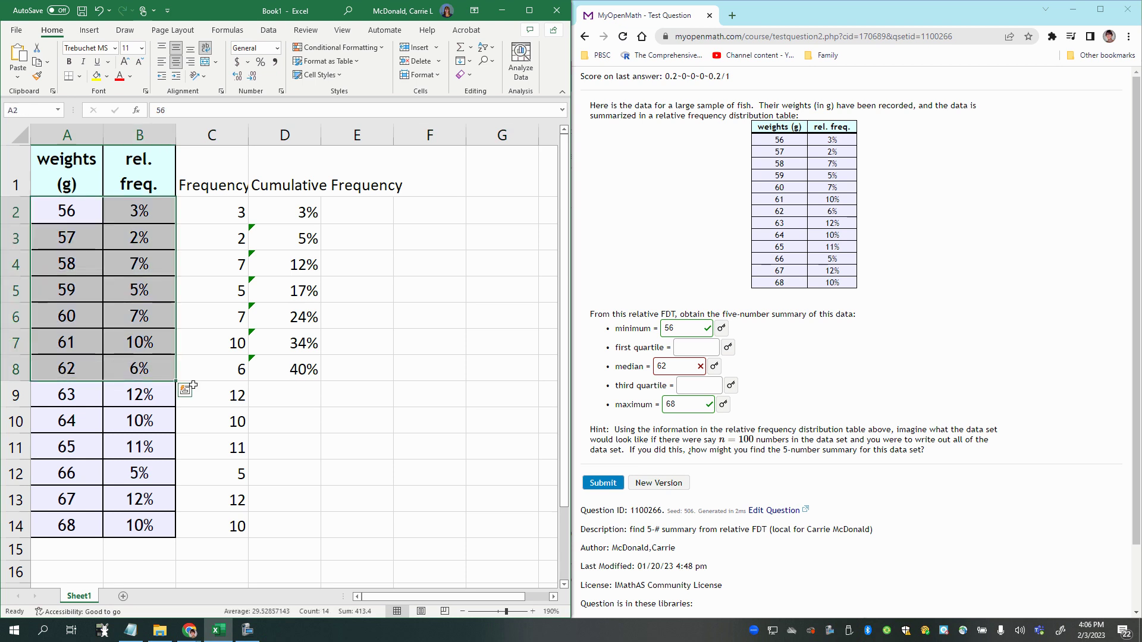
{"action": "left_click", "coordinate": [77, 370]}
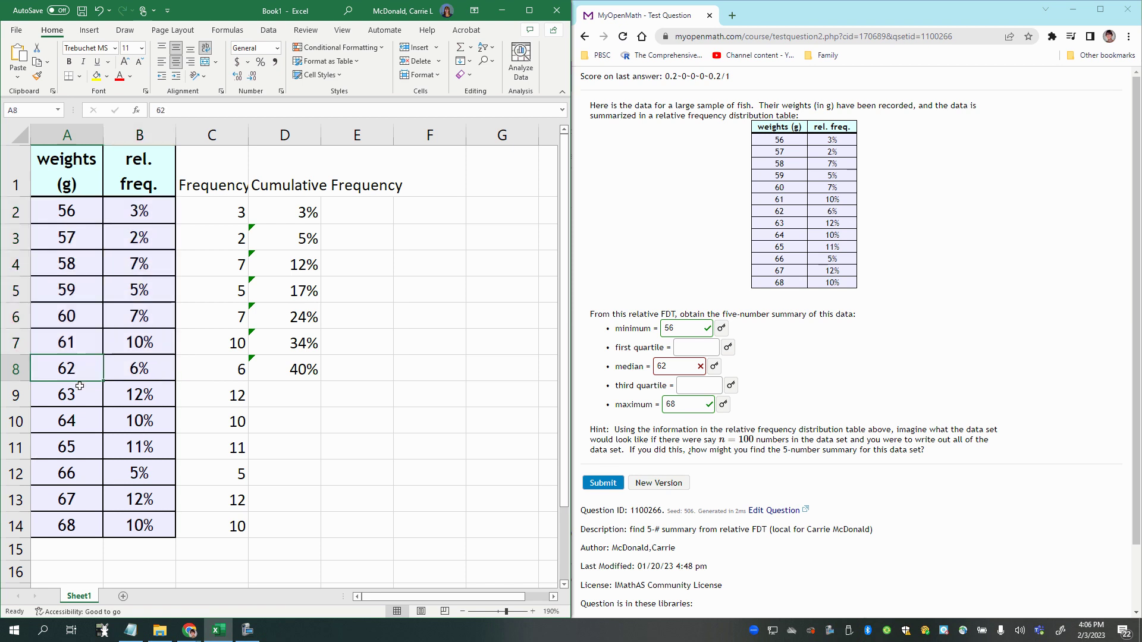
{"action": "left_click", "coordinate": [274, 393]}
{"action": "type", "text": "=sum("}
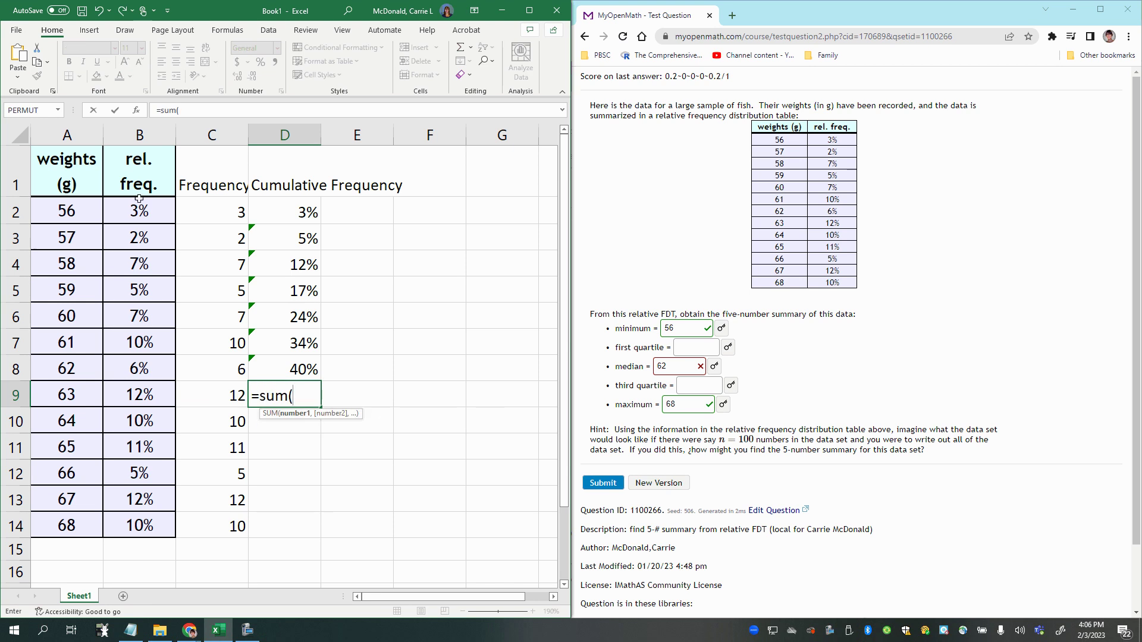
{"action": "left_click_drag", "start_coordinate": [139, 202], "coordinate": [133, 392]}
{"action": "key", "text": "Return"}
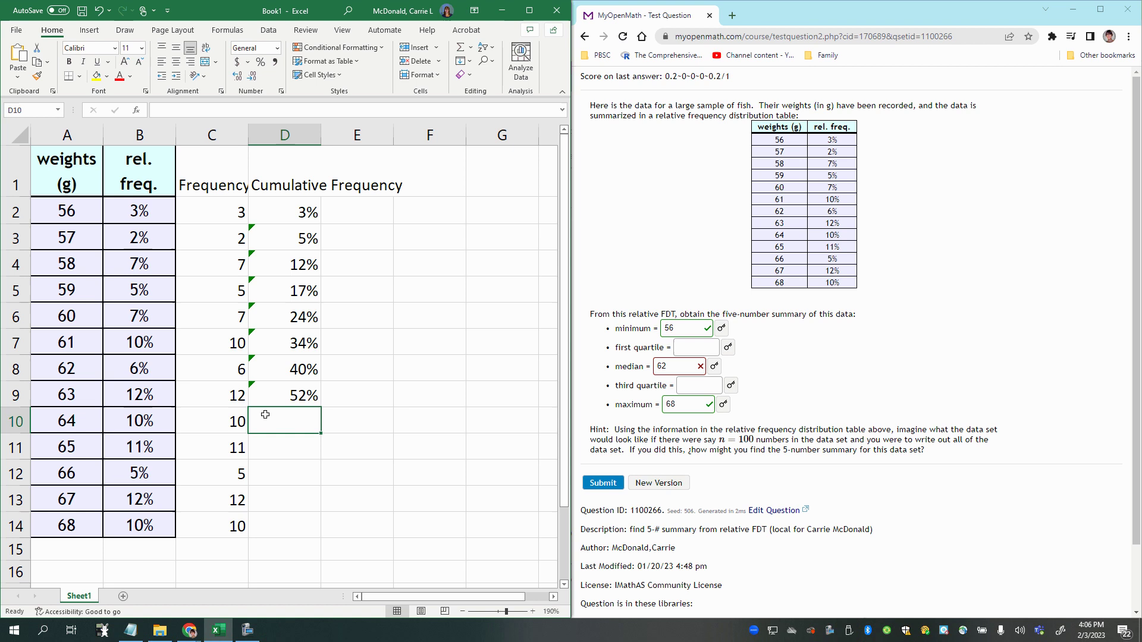
{"action": "key", "text": "Up"}
{"action": "left_click_drag", "start_coordinate": [55, 397], "coordinate": [125, 397]}
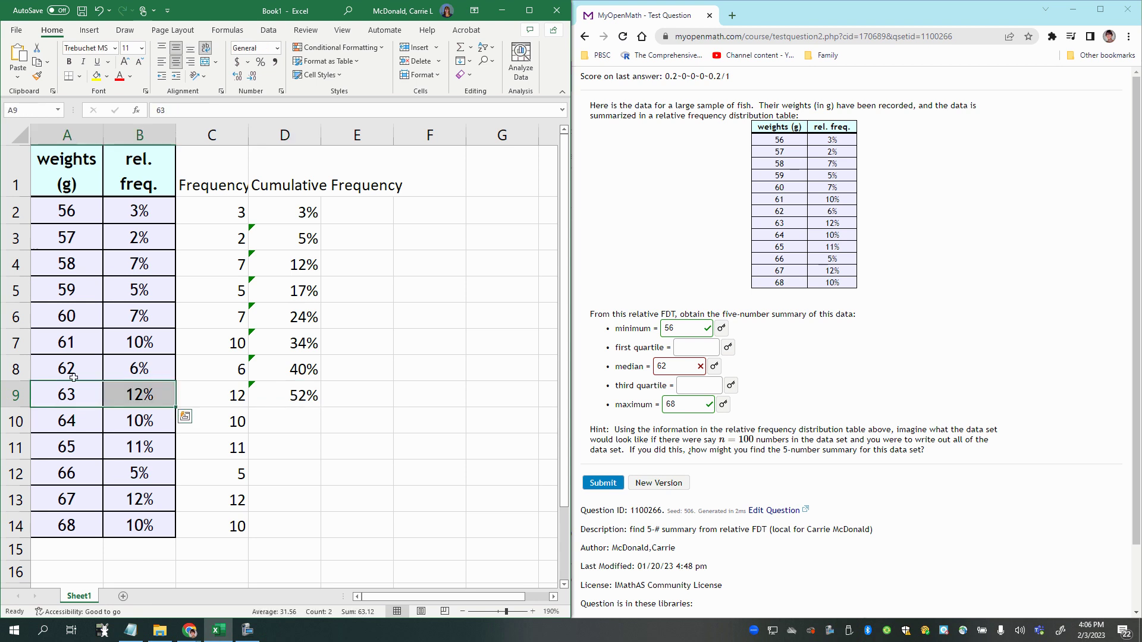
{"action": "left_click", "coordinate": [72, 395]}
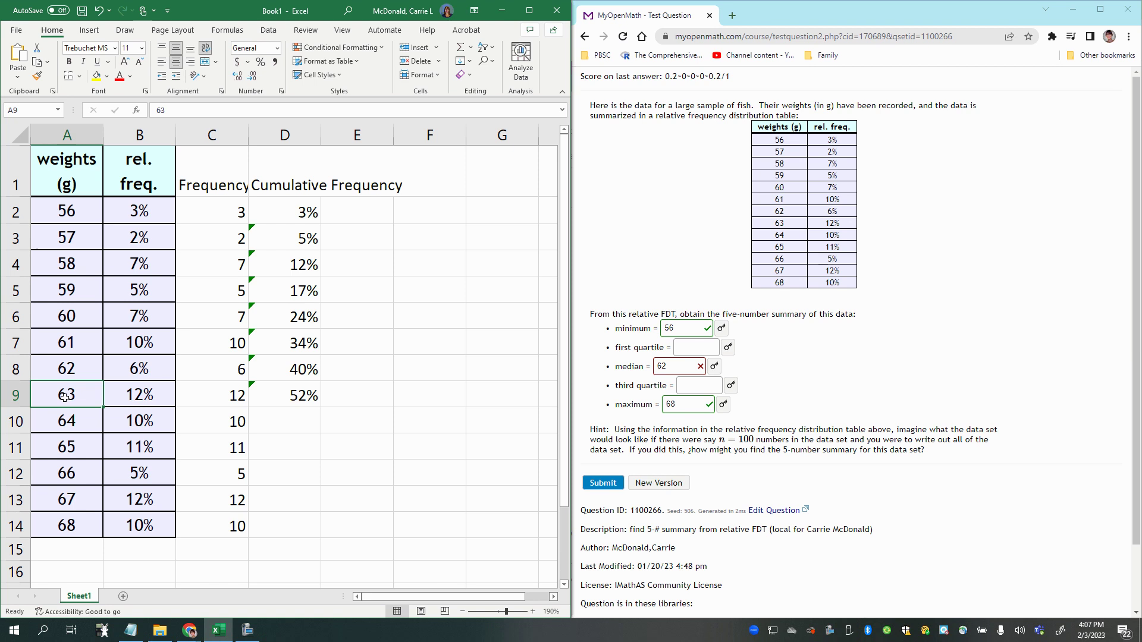
{"action": "left_click", "coordinate": [709, 386]}
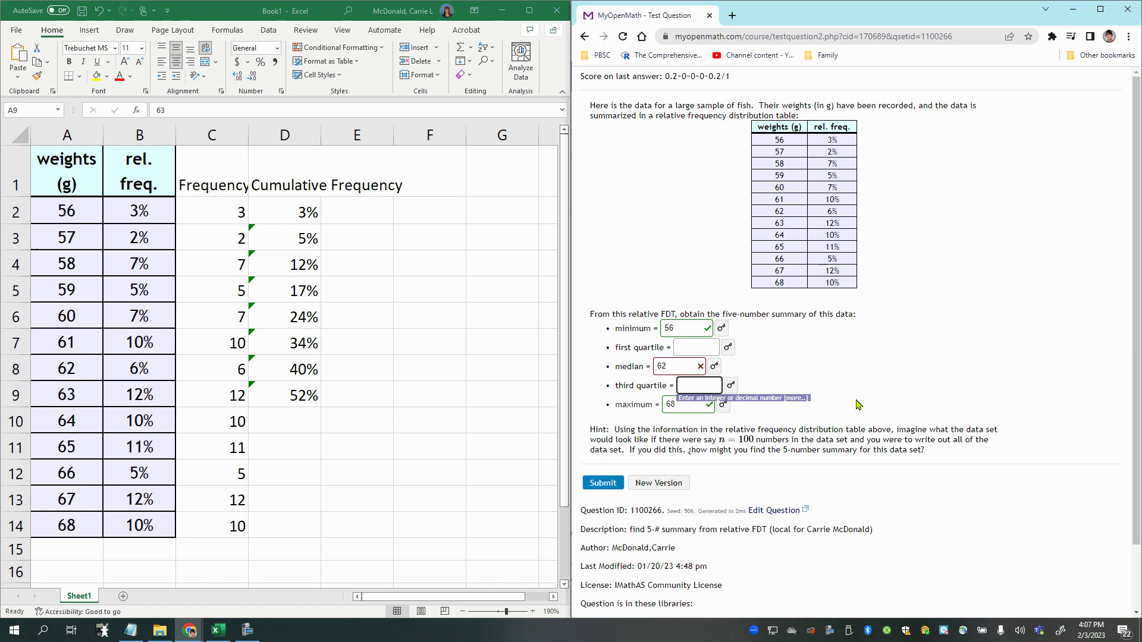
{"action": "left_click", "coordinate": [55, 395]}
{"action": "left_click", "coordinate": [55, 372]}
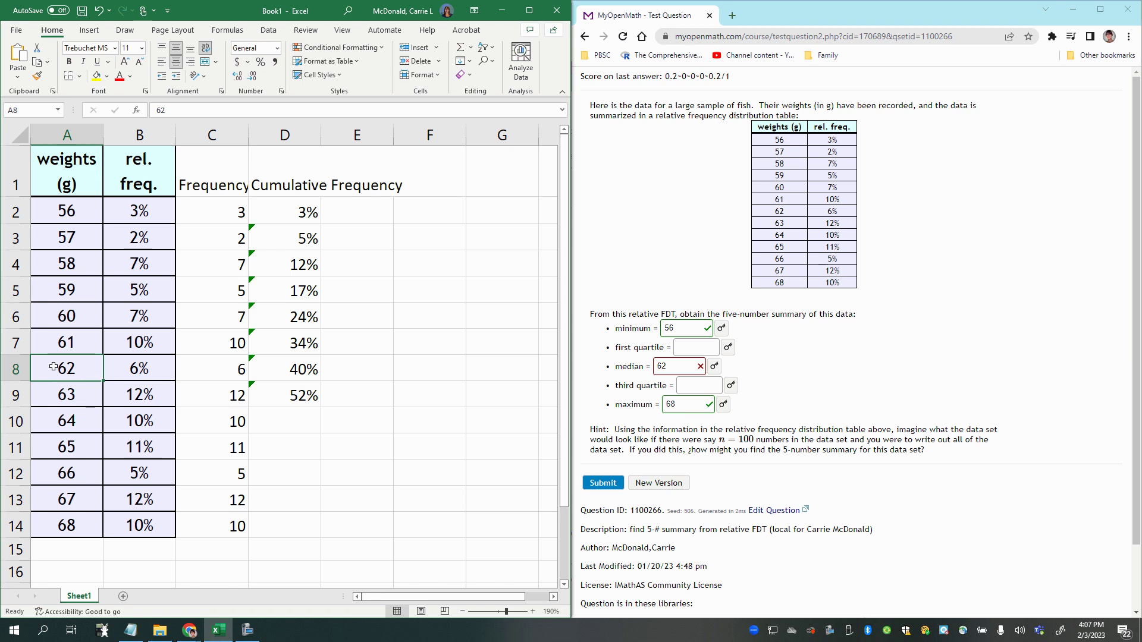
{"action": "left_click", "coordinate": [56, 209]}
{"action": "left_click_drag", "start_coordinate": [57, 209], "coordinate": [62, 369]}
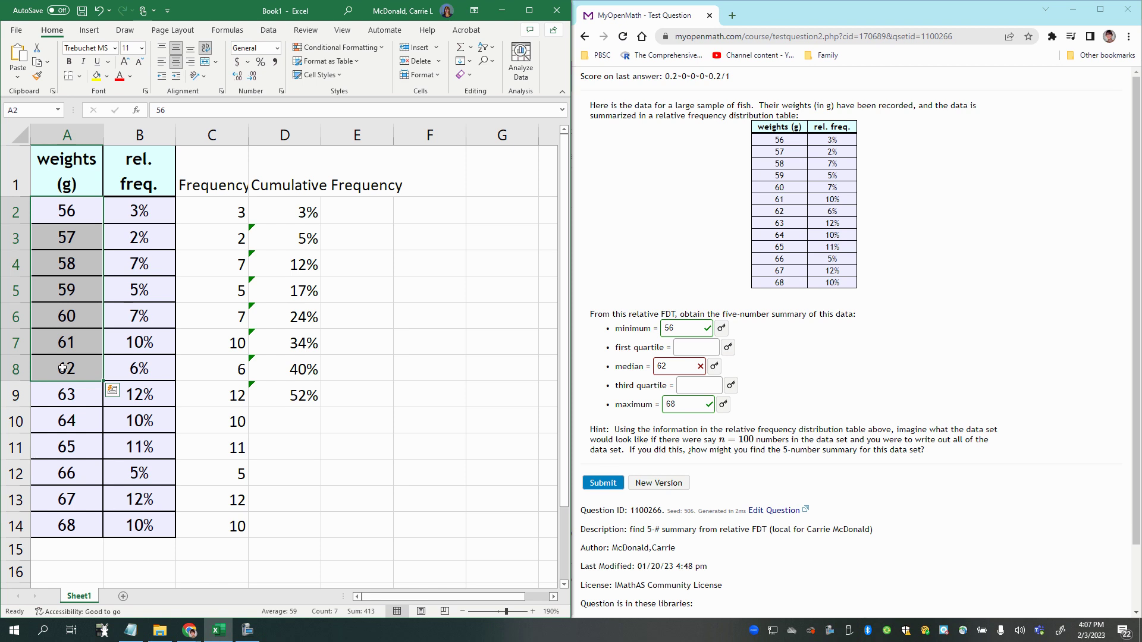
{"action": "left_click", "coordinate": [60, 370]}
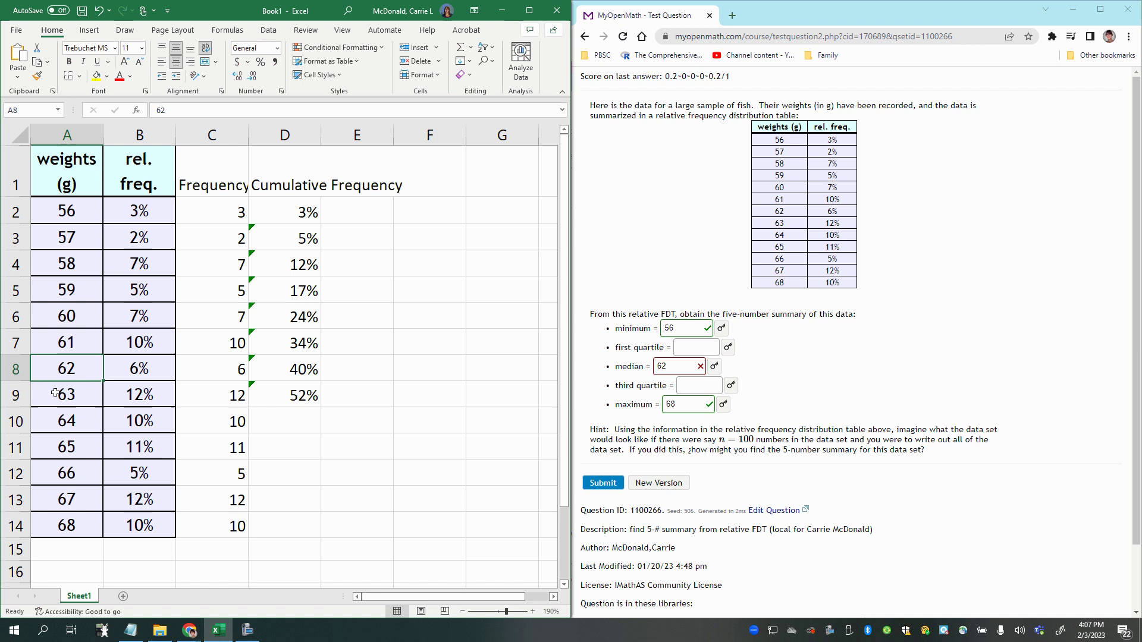
{"action": "left_click", "coordinate": [94, 405]}
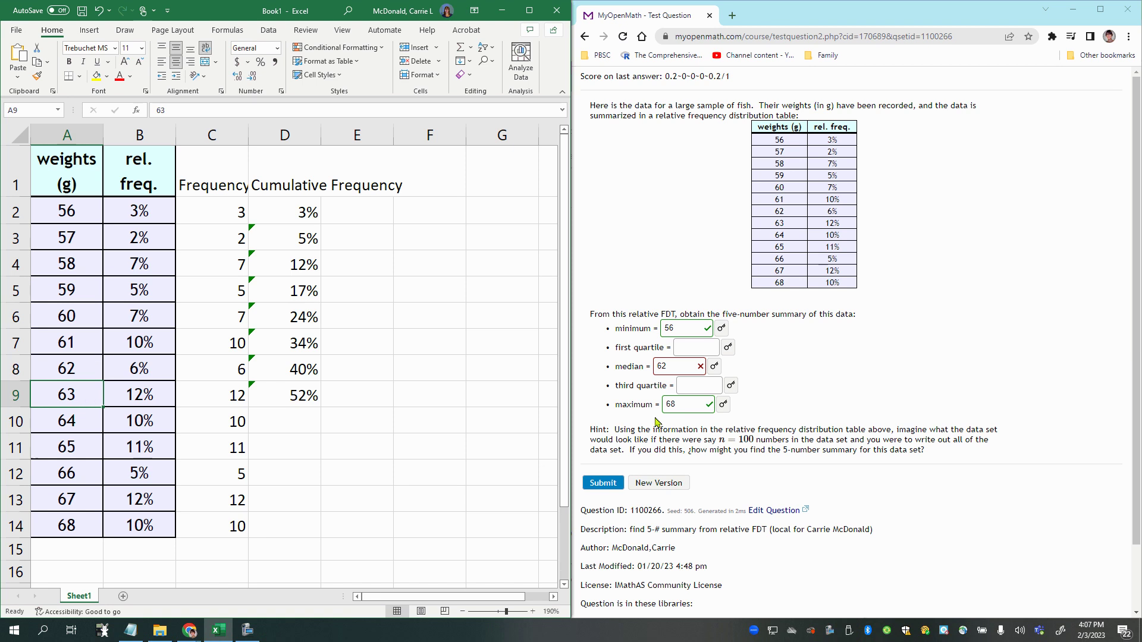
- Replace the median answer 62 with 63 and resubmit it so it is marked correct
{"action": "left_click_drag", "start_coordinate": [682, 369], "coordinate": [658, 367]}
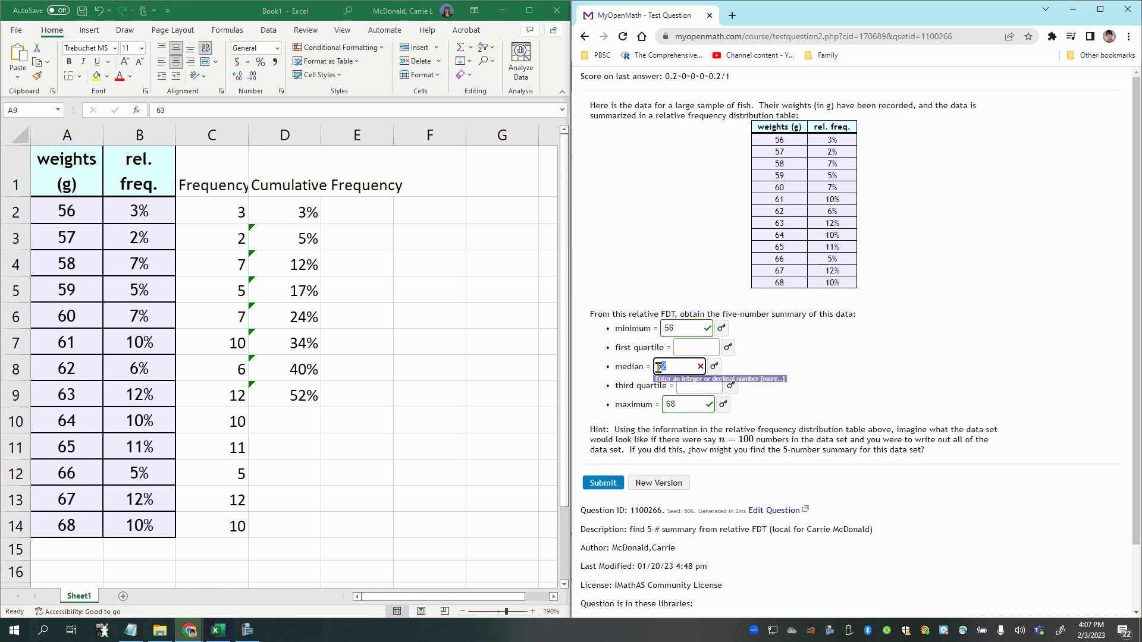
{"action": "type", "text": "63"}
{"action": "key", "text": "Return"}
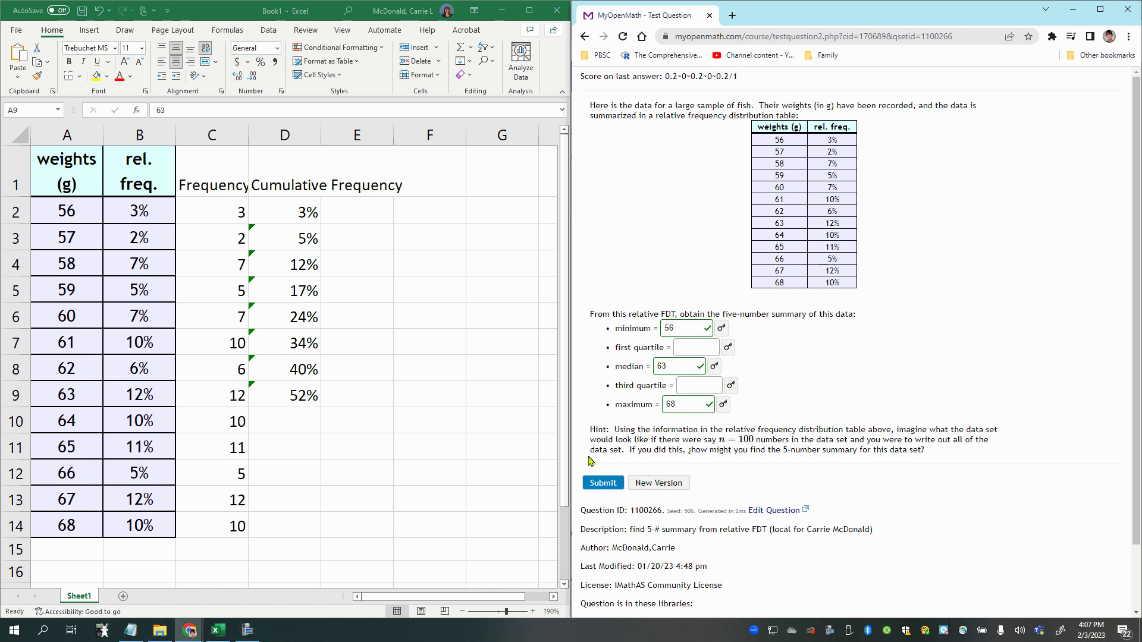
{"action": "left_click", "coordinate": [693, 351]}
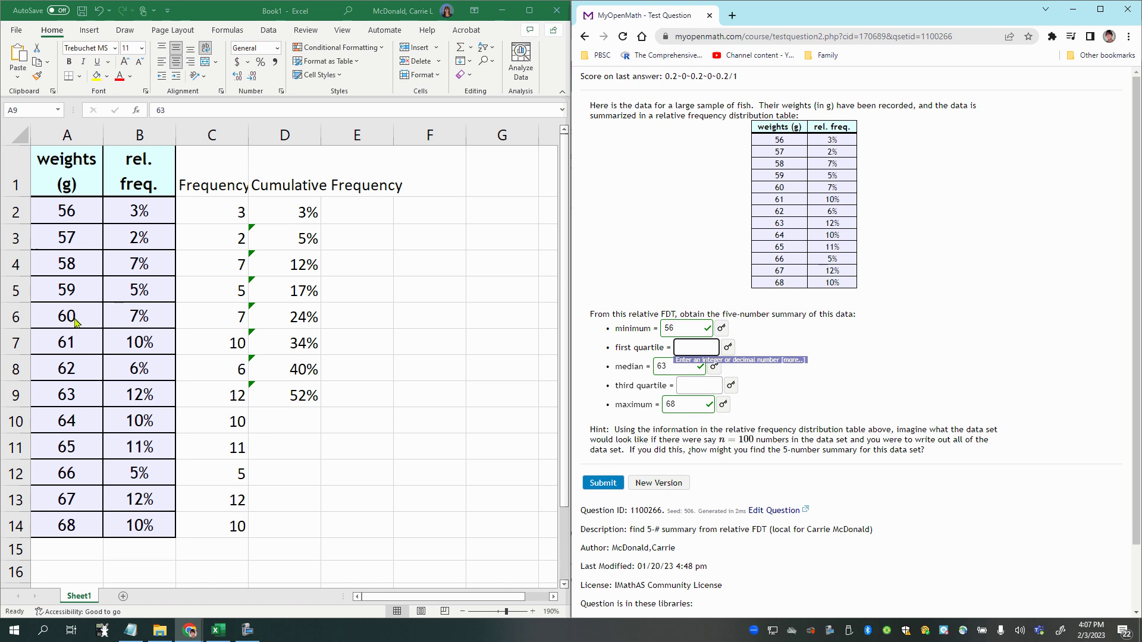
- Compare the cumulative totals in D6 and D7 for weights 60 and 61 to locate the first quartile
{"action": "left_click", "coordinate": [7, 317]}
{"action": "left_click", "coordinate": [7, 317]}
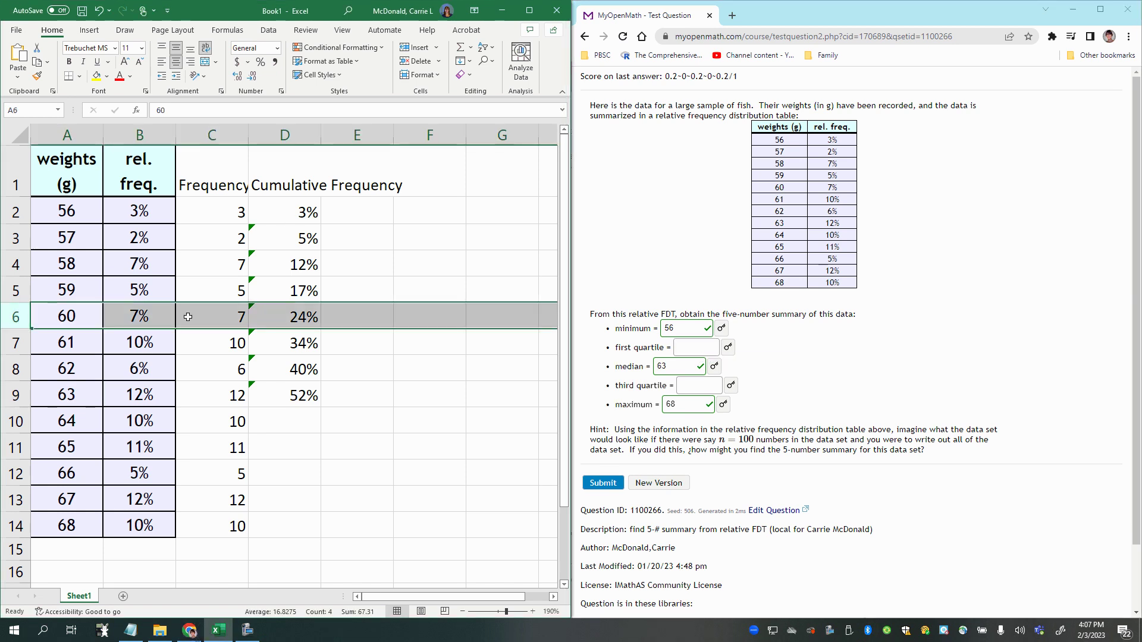
{"action": "left_click", "coordinate": [295, 318]}
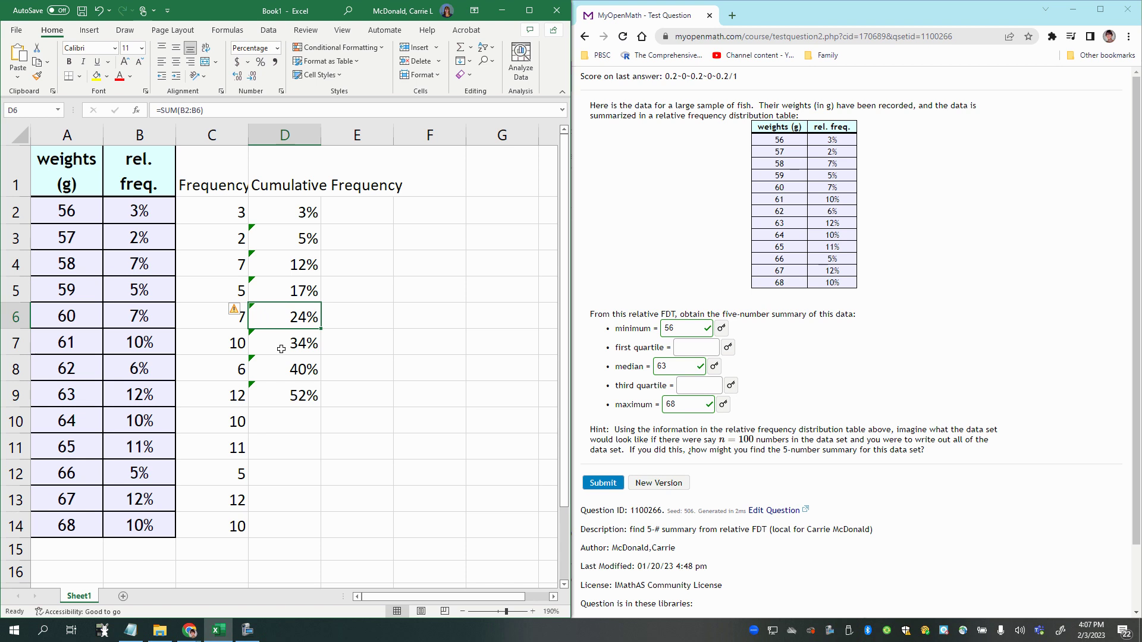
{"action": "left_click", "coordinate": [11, 347]}
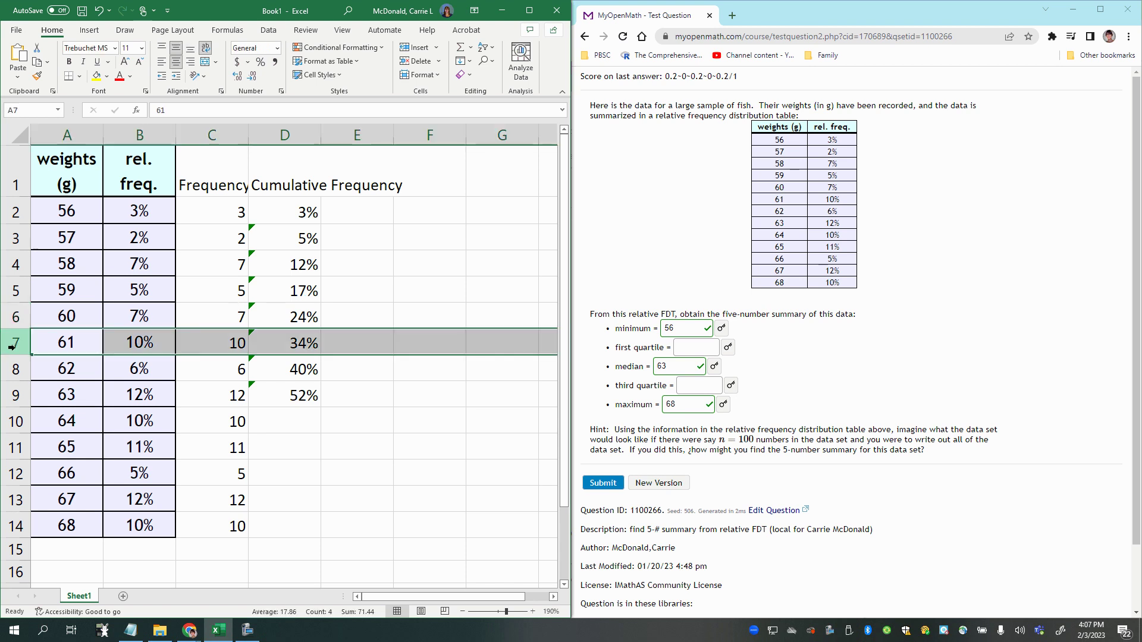
{"action": "left_click", "coordinate": [295, 343]}
{"action": "left_click", "coordinate": [312, 317]}
{"action": "left_click", "coordinate": [308, 337]}
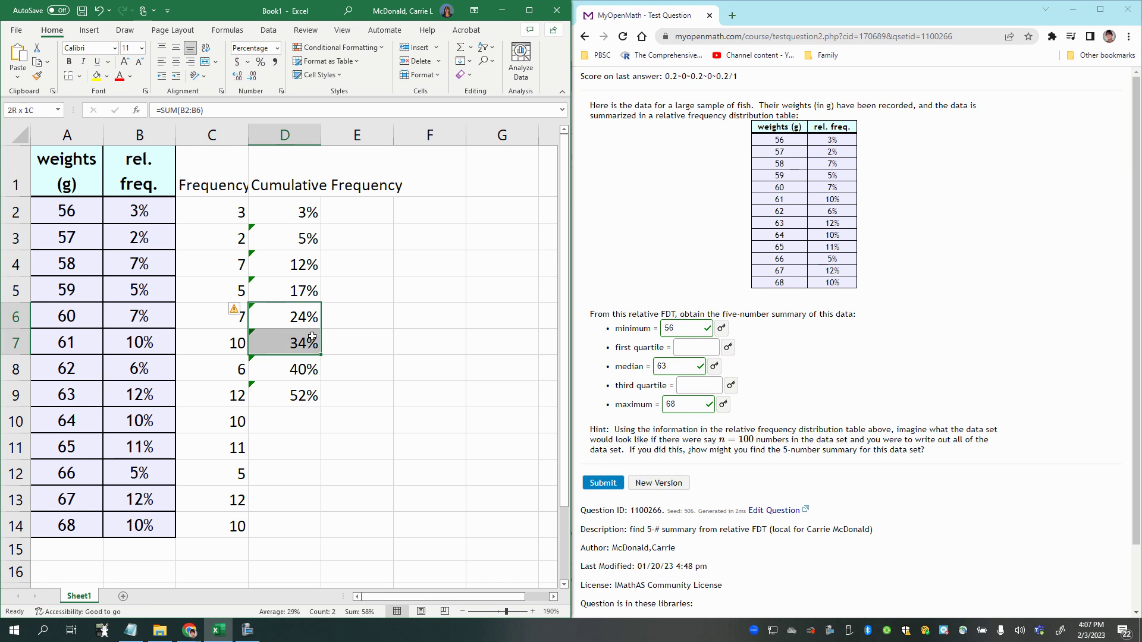
{"action": "left_click", "coordinate": [13, 345]}
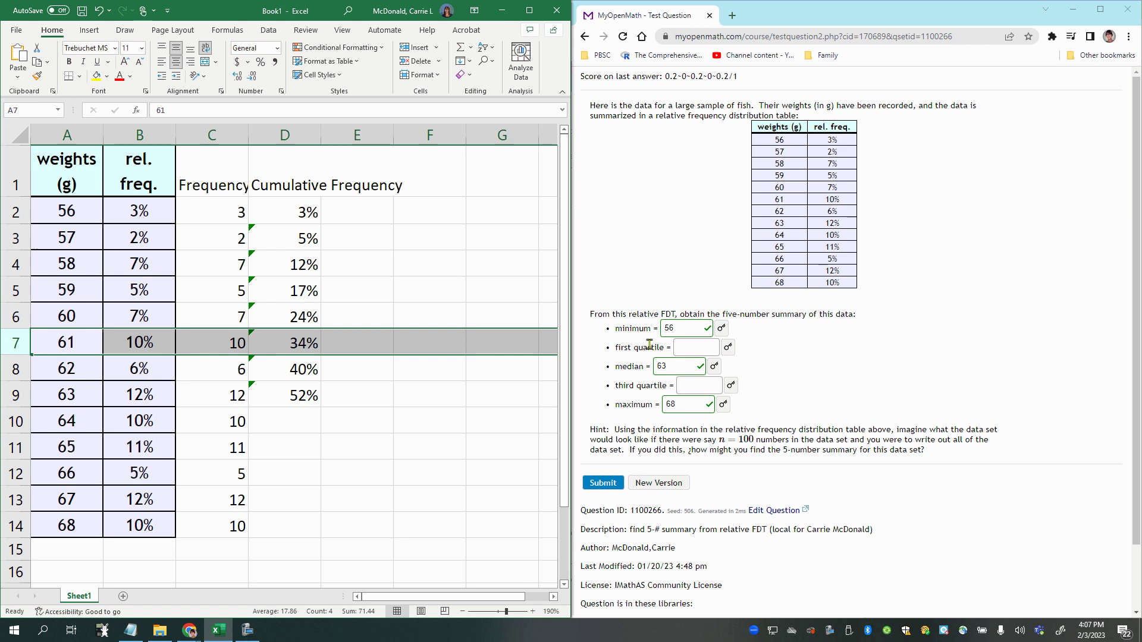
- Enter 61 as the first quartile in the quiz and submit it
{"action": "left_click", "coordinate": [684, 346]}
{"action": "type", "text": "61"}
{"action": "key", "text": "Return"}
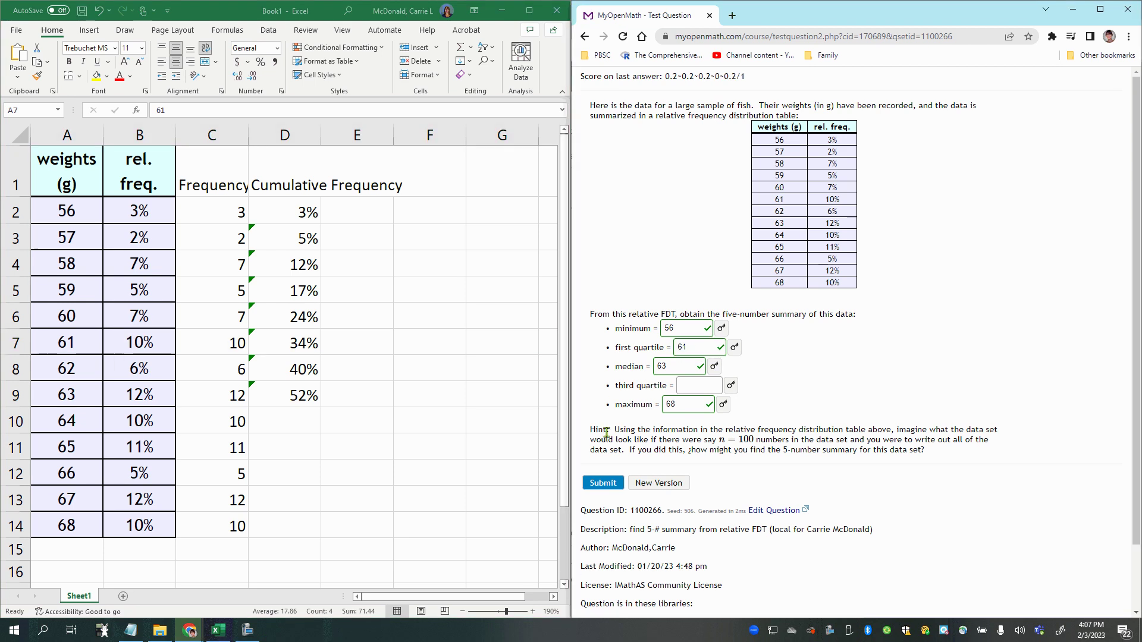
{"action": "left_click", "coordinate": [690, 387]}
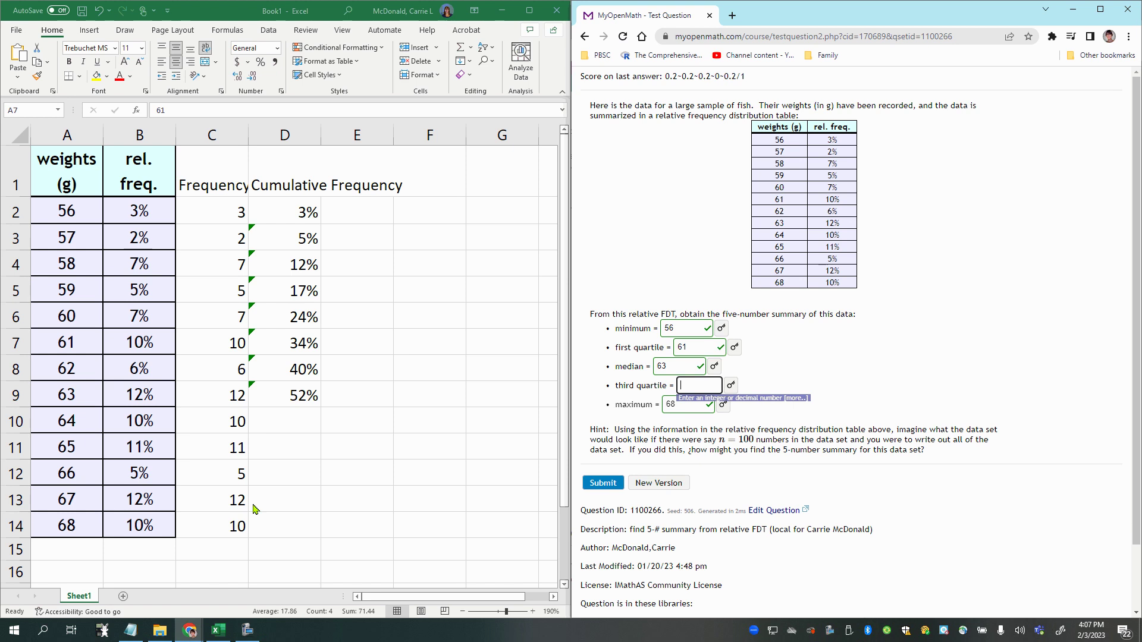
- Extend the cumulative column with =SUM(B2:B10) to =SUM(B2:B12) in D10:D12, giving 62%, 73%, 78%
{"action": "left_click", "coordinate": [291, 397]}
{"action": "left_click", "coordinate": [291, 396]}
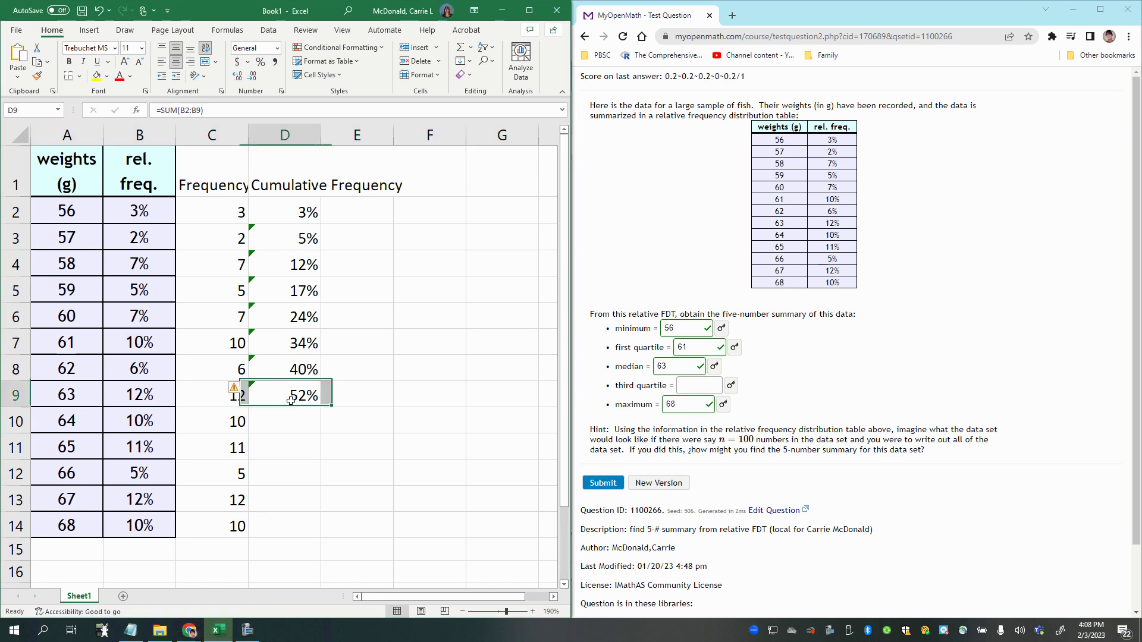
{"action": "left_click", "coordinate": [298, 417]}
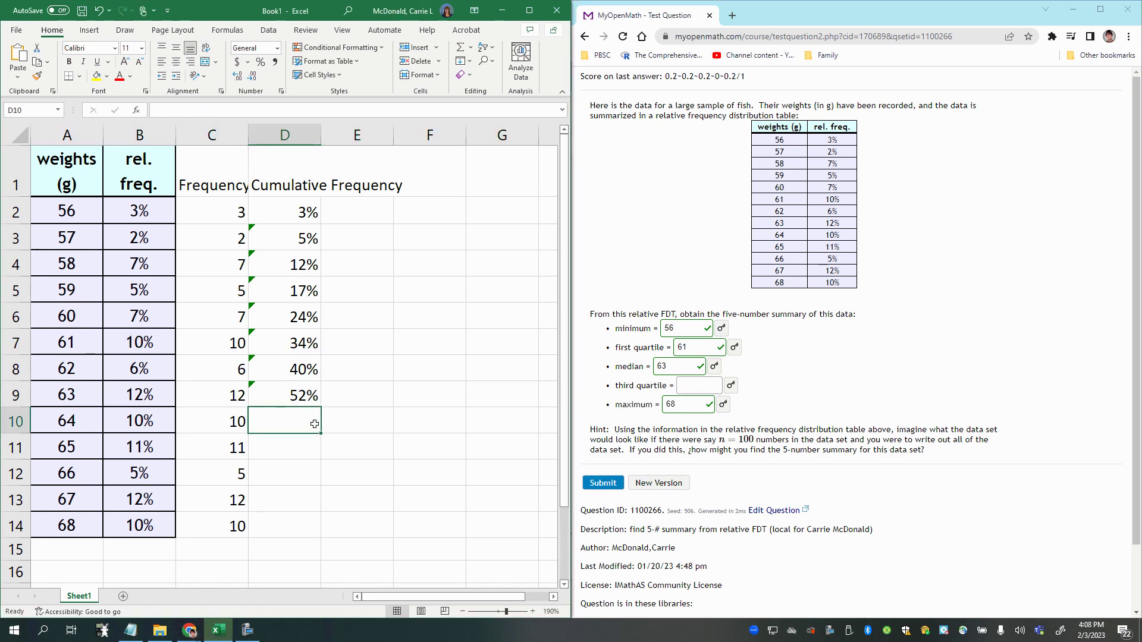
{"action": "type", "text": "=sum("}
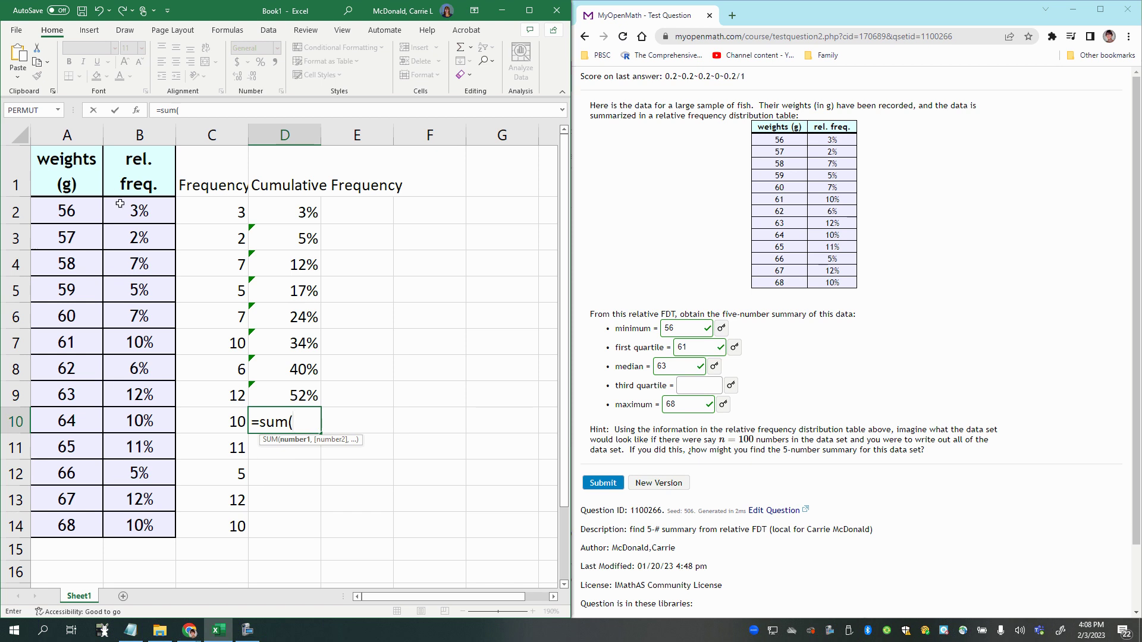
{"action": "left_click_drag", "start_coordinate": [119, 203], "coordinate": [114, 420]}
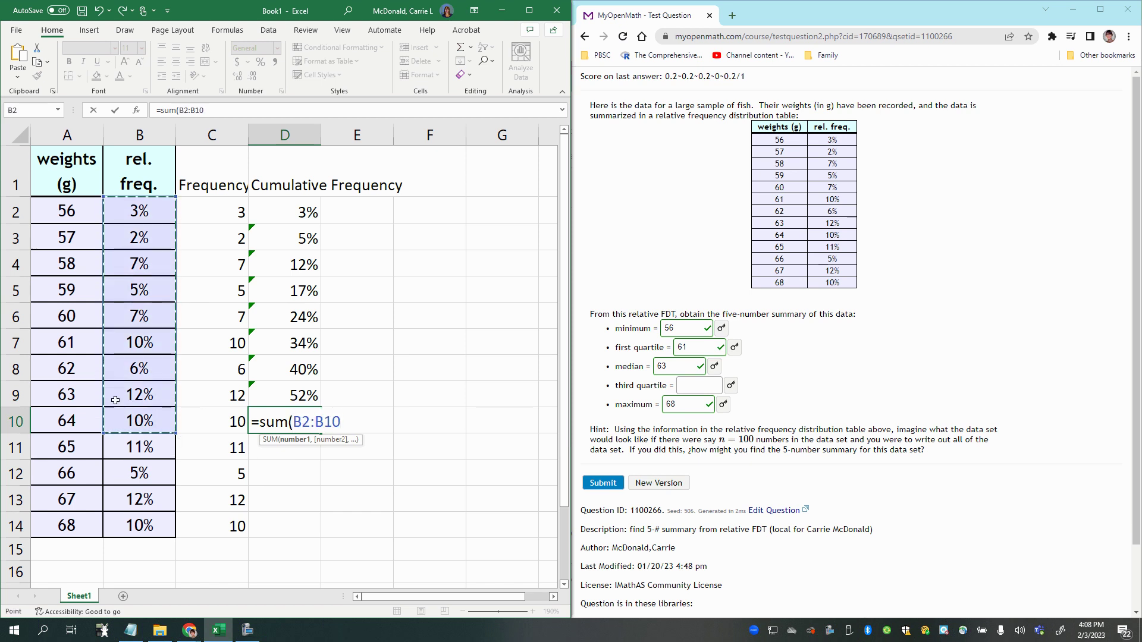
{"action": "key", "text": "Return"}
{"action": "type", "text": "="}
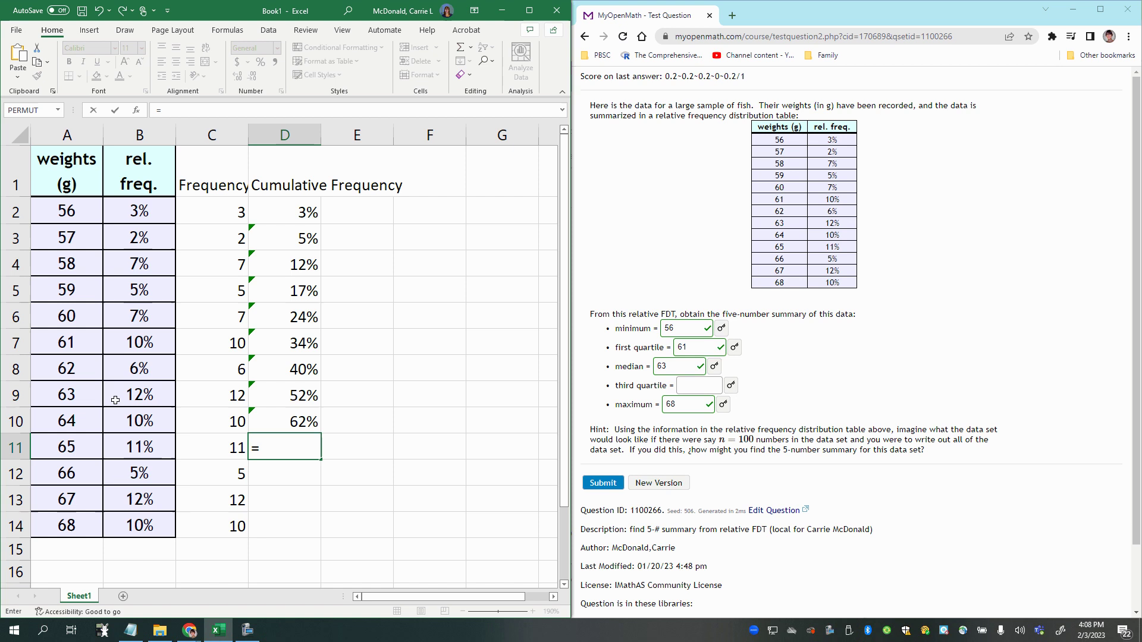
{"action": "type", "text": "sum("}
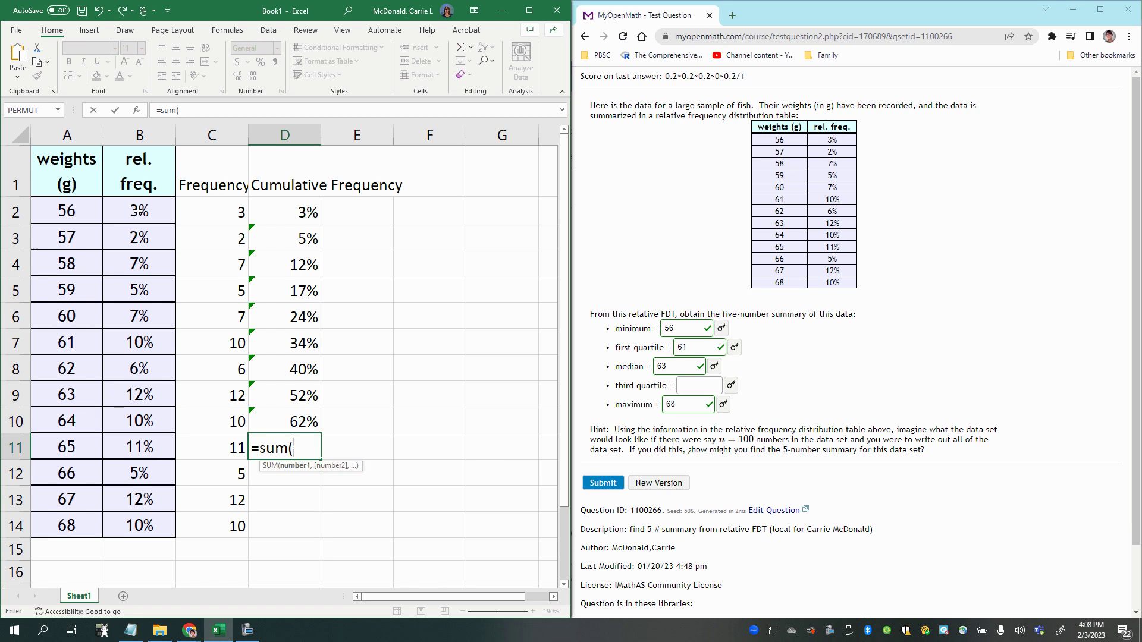
{"action": "left_click_drag", "start_coordinate": [137, 211], "coordinate": [142, 449]}
{"action": "key", "text": "Return"}
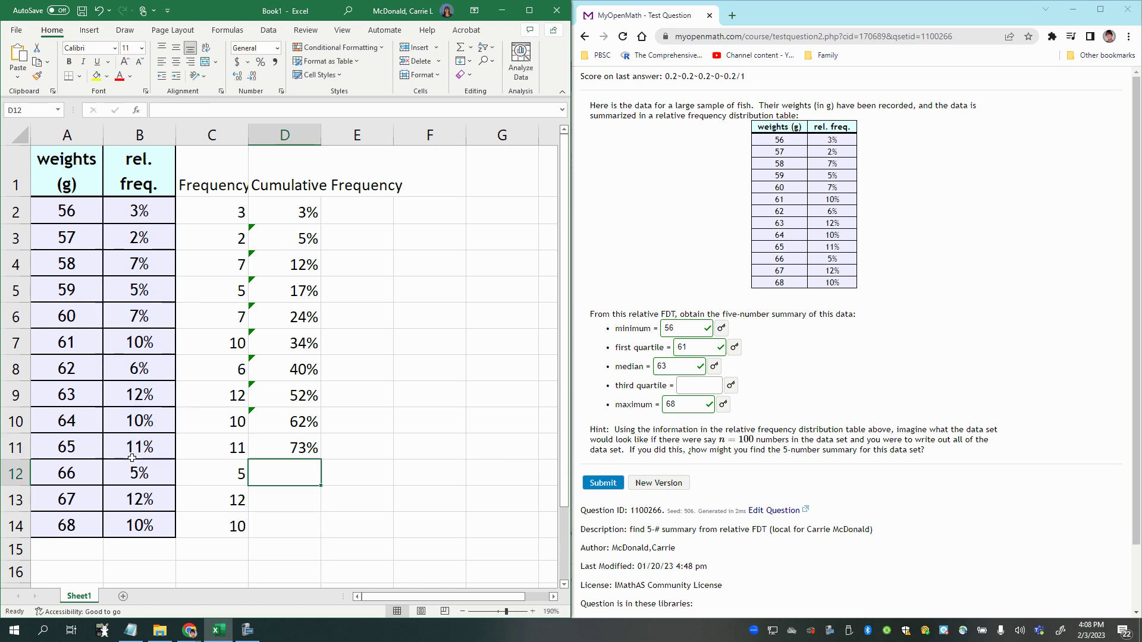
{"action": "type", "text": "=sum("}
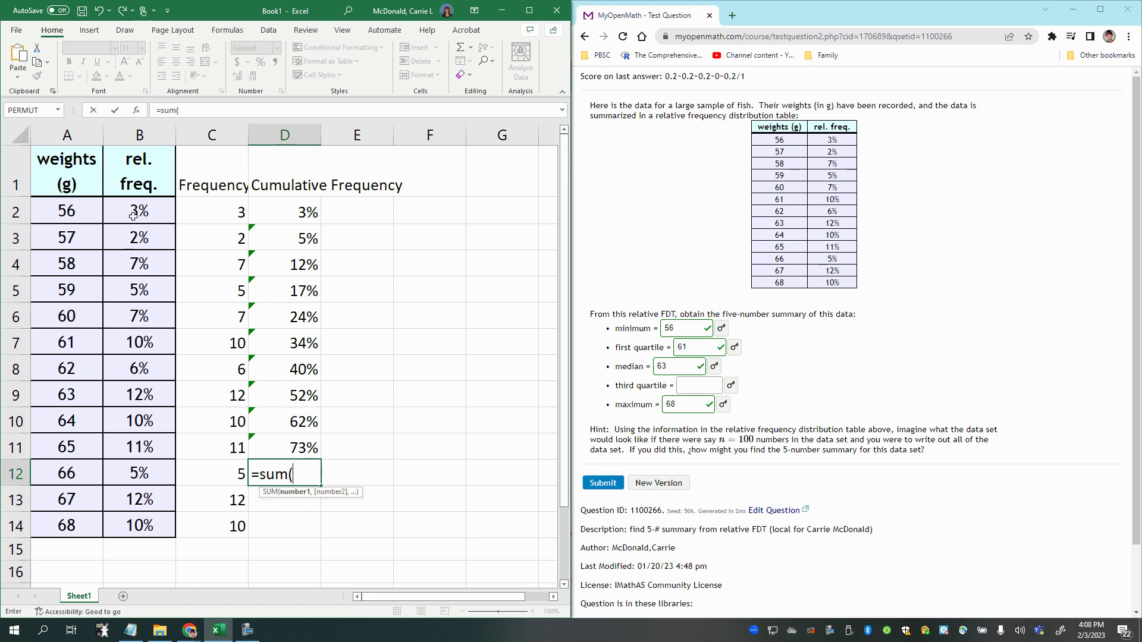
{"action": "left_click_drag", "start_coordinate": [134, 213], "coordinate": [141, 478]}
{"action": "key", "text": "Return"}
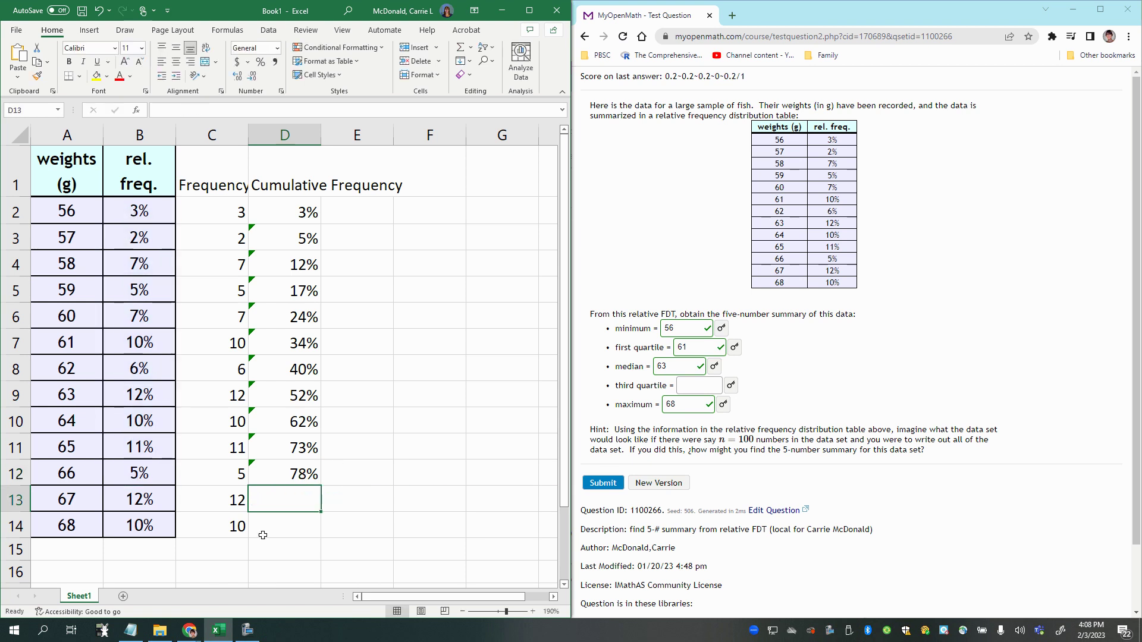
- Review the cumulative values for weights 65 and 66 to locate the third quartile
{"action": "key", "text": "Up"}
{"action": "key", "text": "Up"}
{"action": "left_click", "coordinate": [9, 449]}
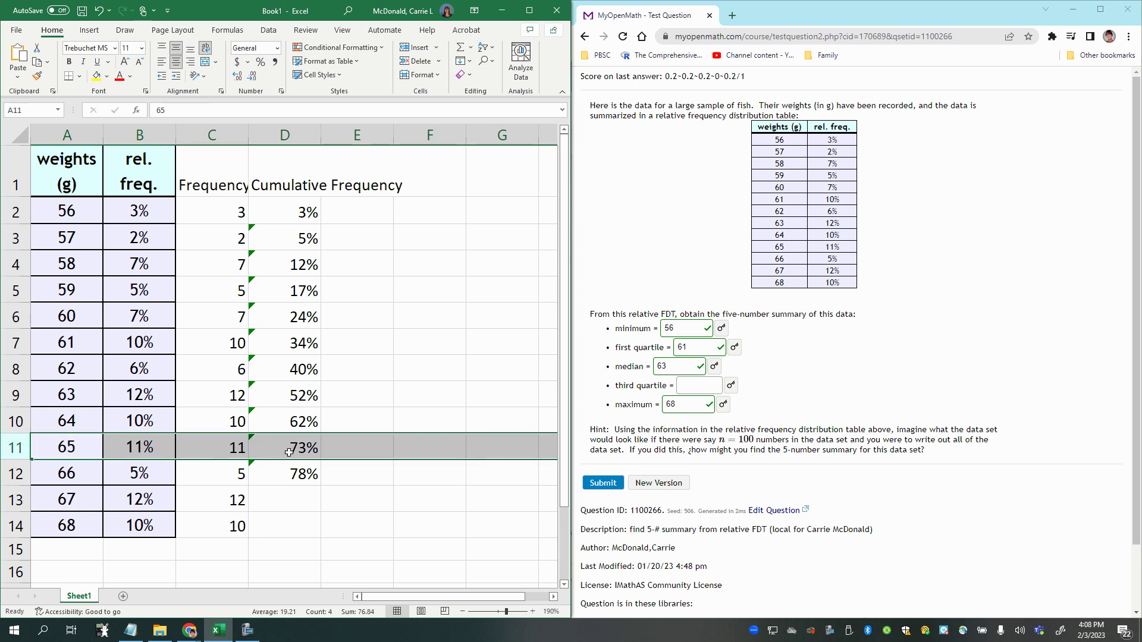
{"action": "left_click", "coordinate": [293, 476]}
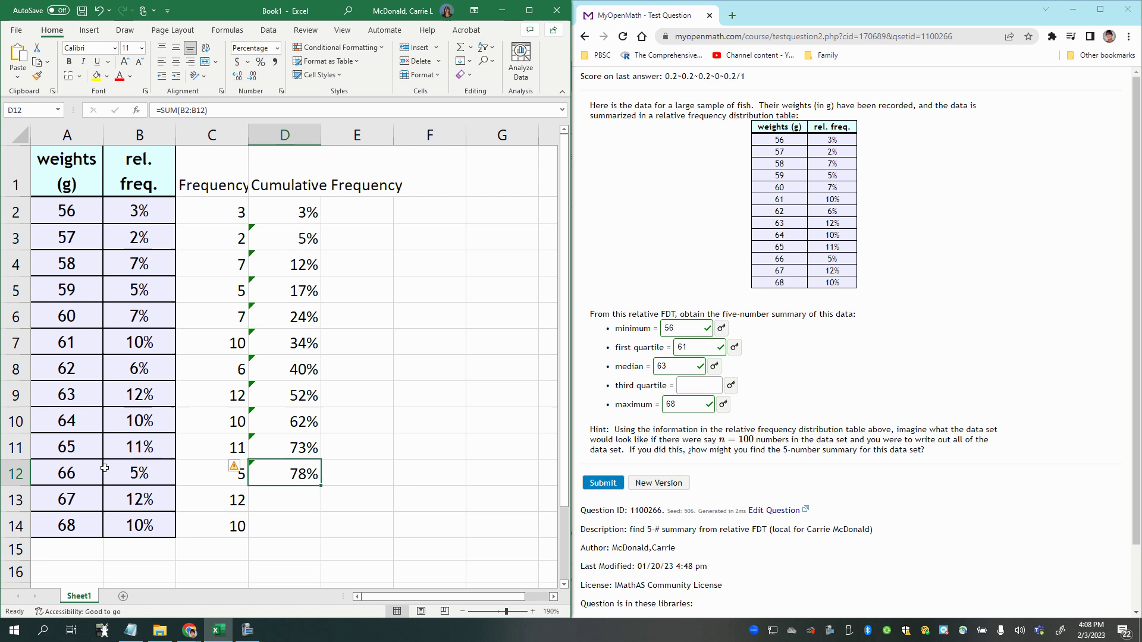
{"action": "left_click_drag", "start_coordinate": [55, 473], "coordinate": [294, 476]}
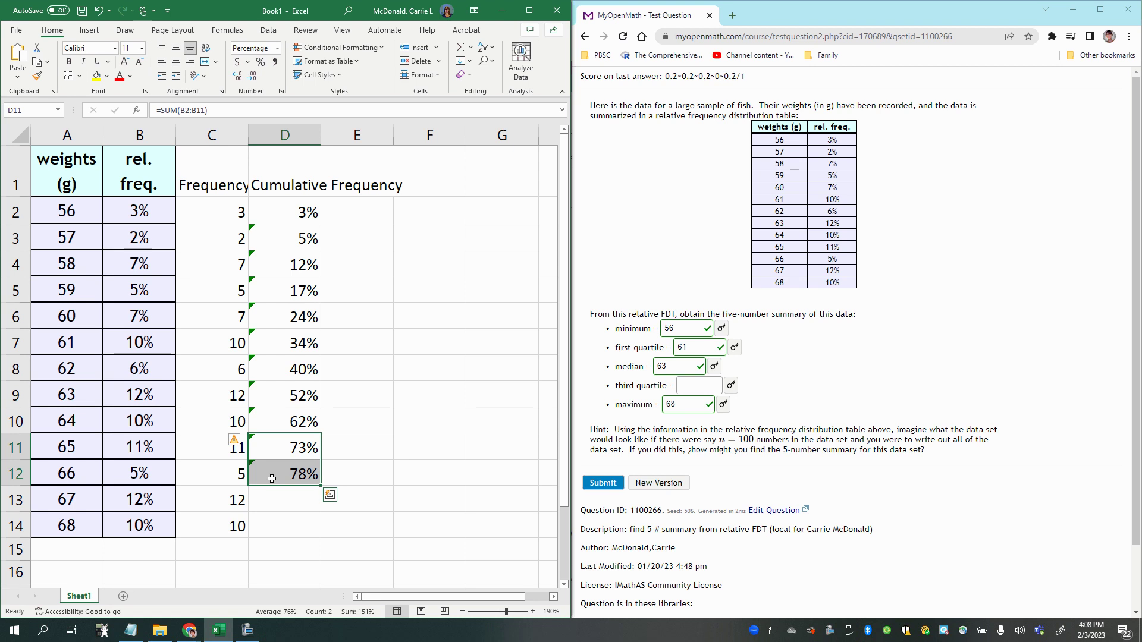
{"action": "left_click", "coordinate": [50, 478]}
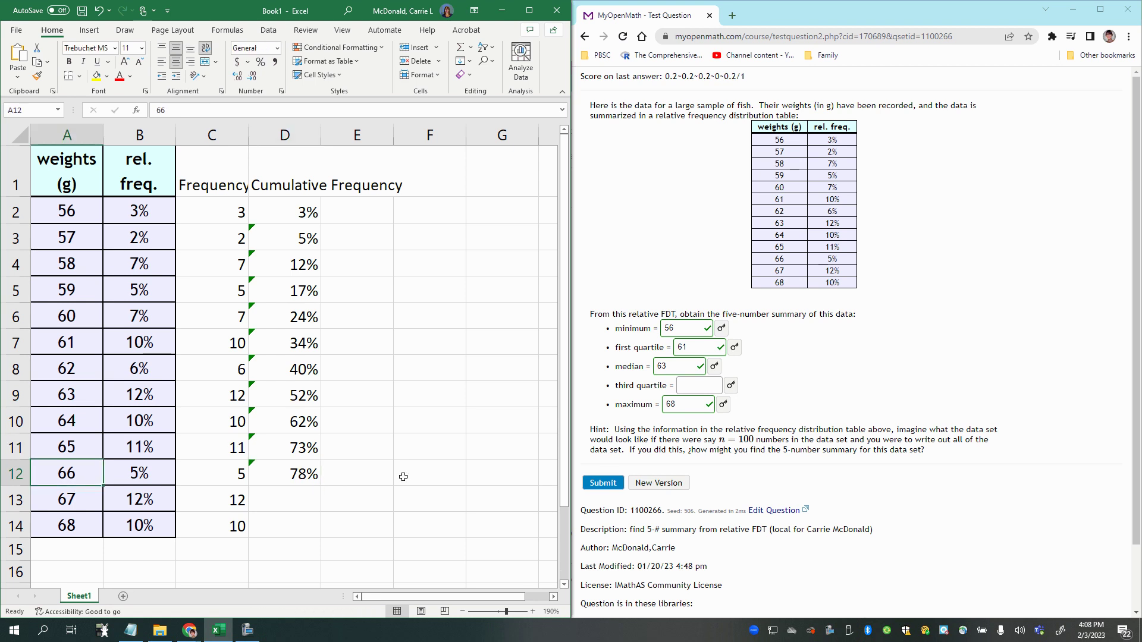
- Enter 66 as the third quartile and submit the completed five-number summary
{"action": "left_click", "coordinate": [696, 384]}
{"action": "type", "text": "6"}
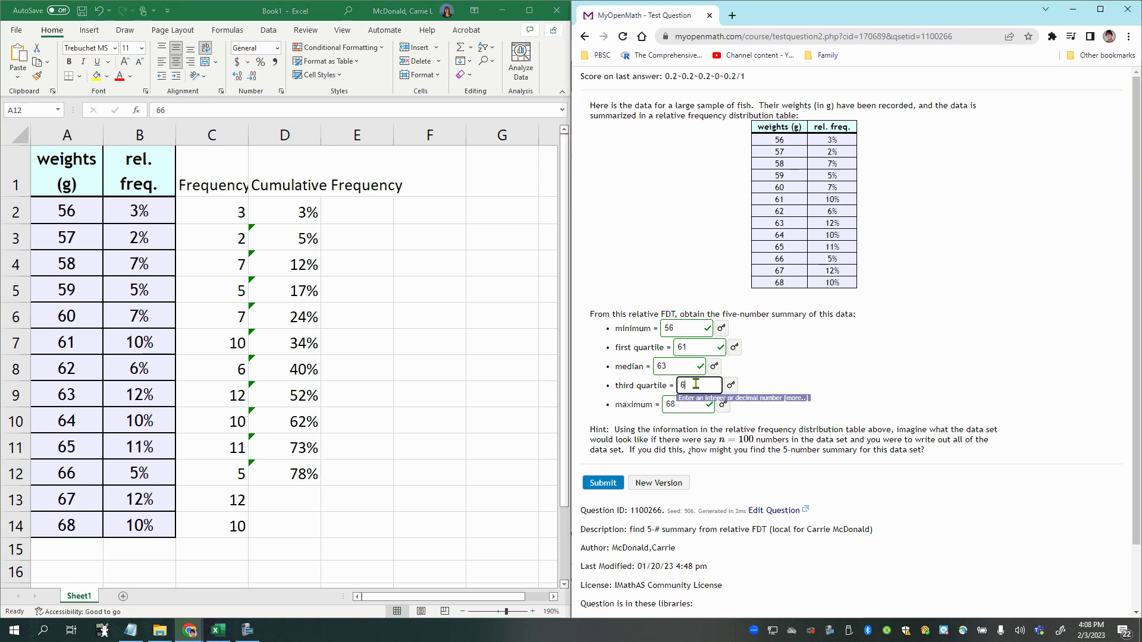
{"action": "type", "text": "6"}
{"action": "key", "text": "Return"}
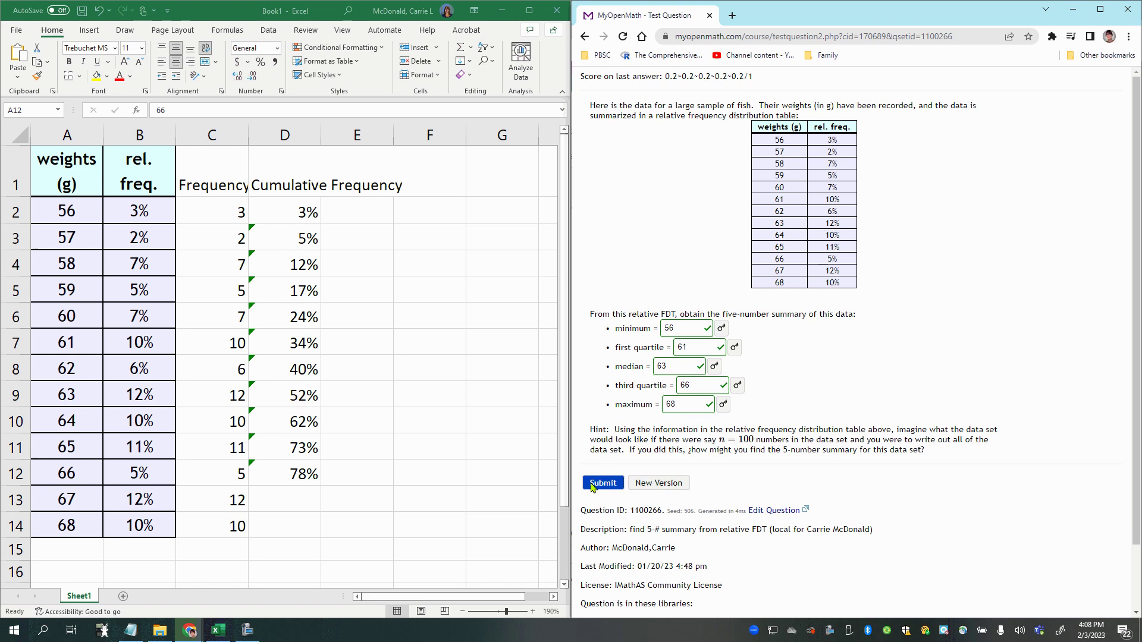
{"action": "left_click", "coordinate": [592, 486]}
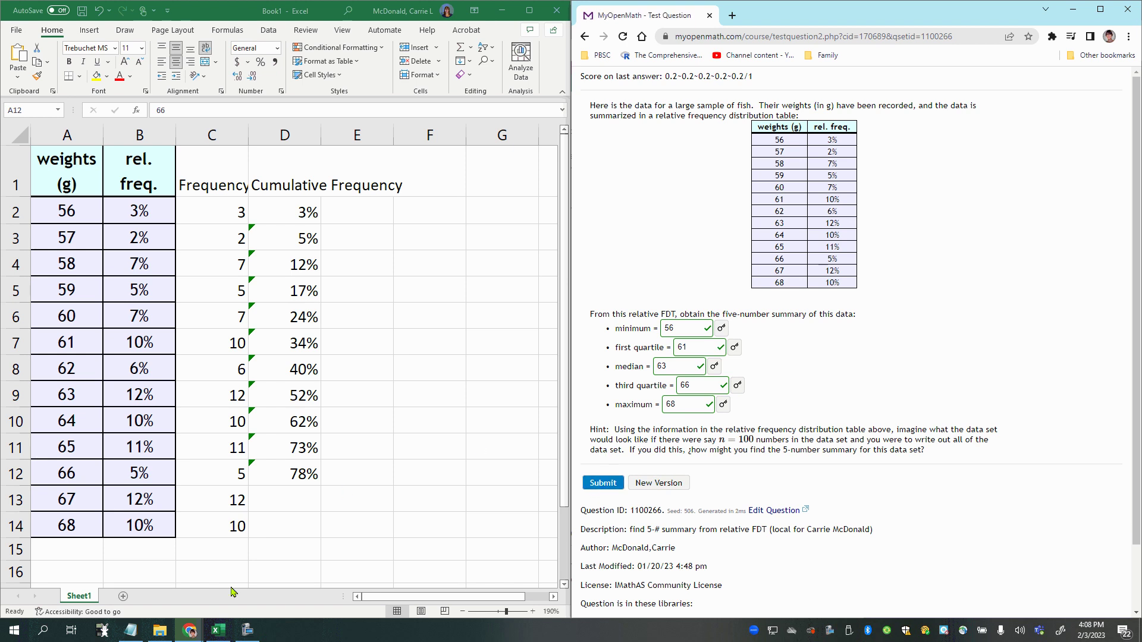